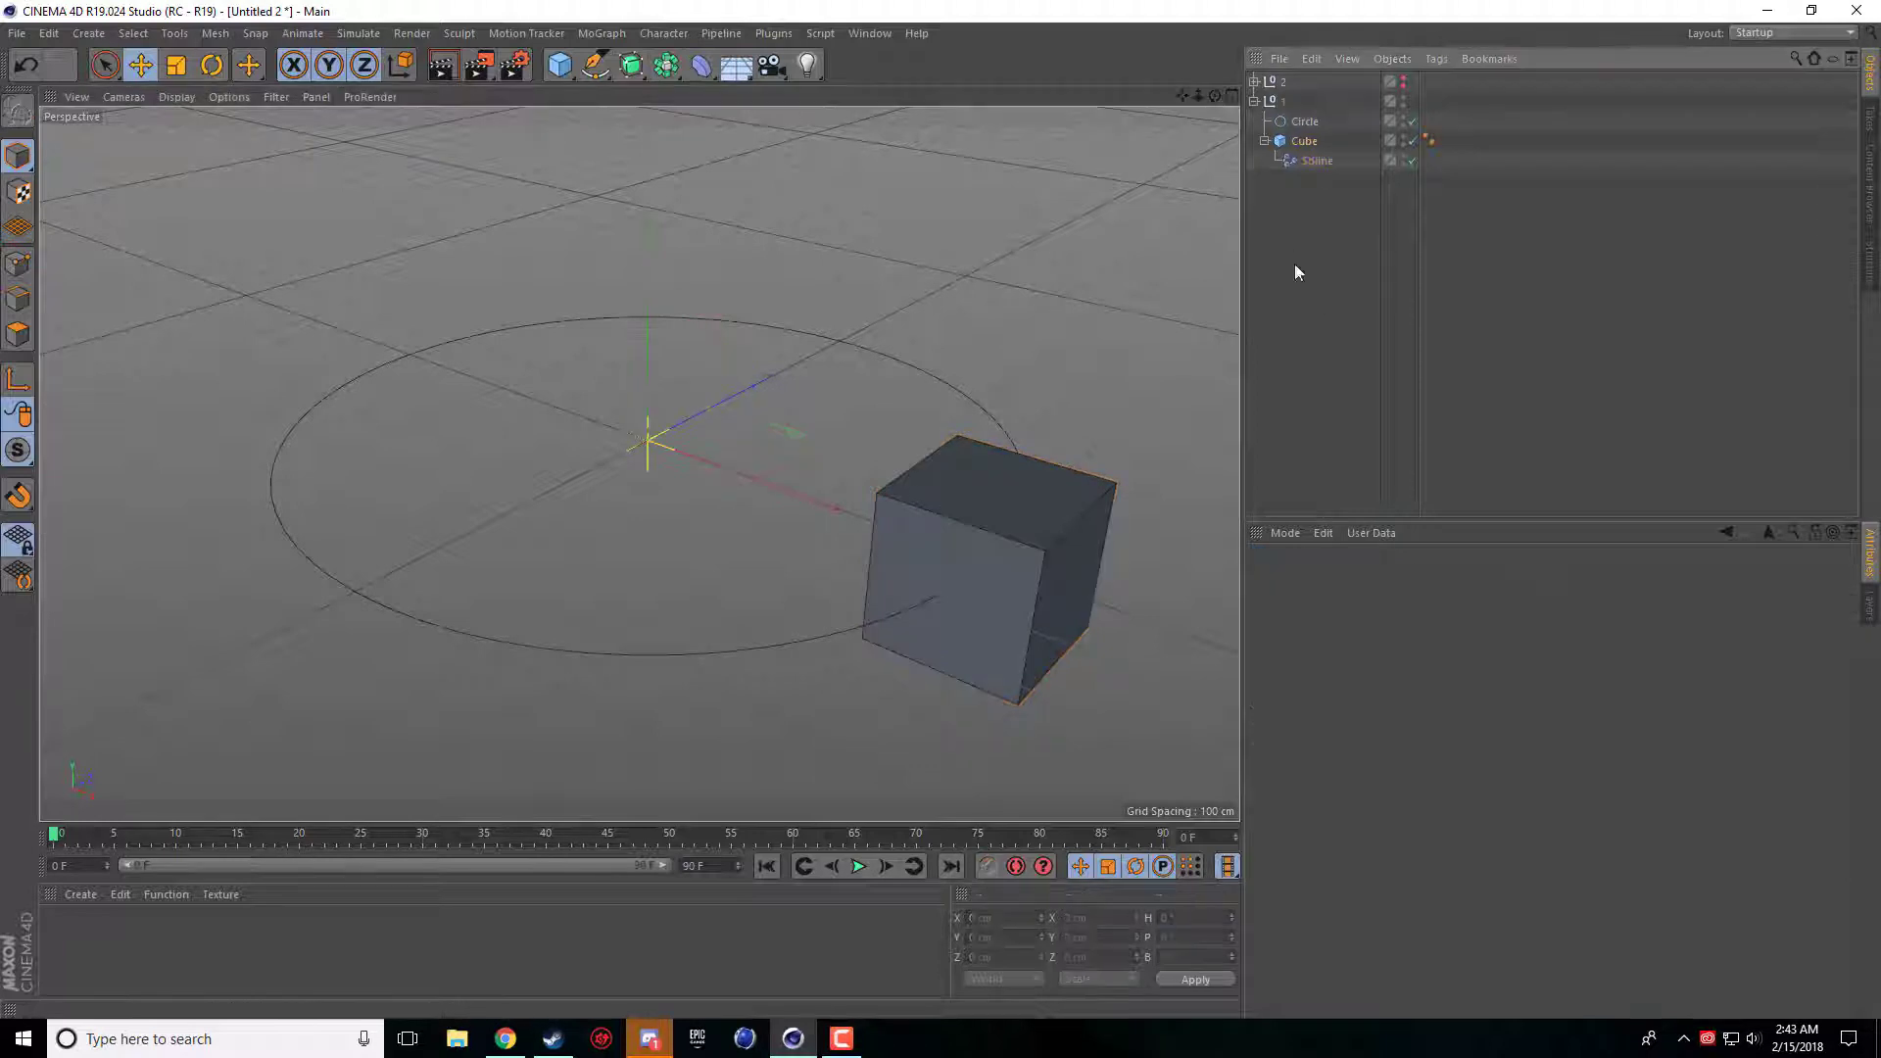
Step: Try the Spline effector under the cube by shifting its offset and setting its rotation to H 70°, P 27° and B 41°
left_click(1303, 157)
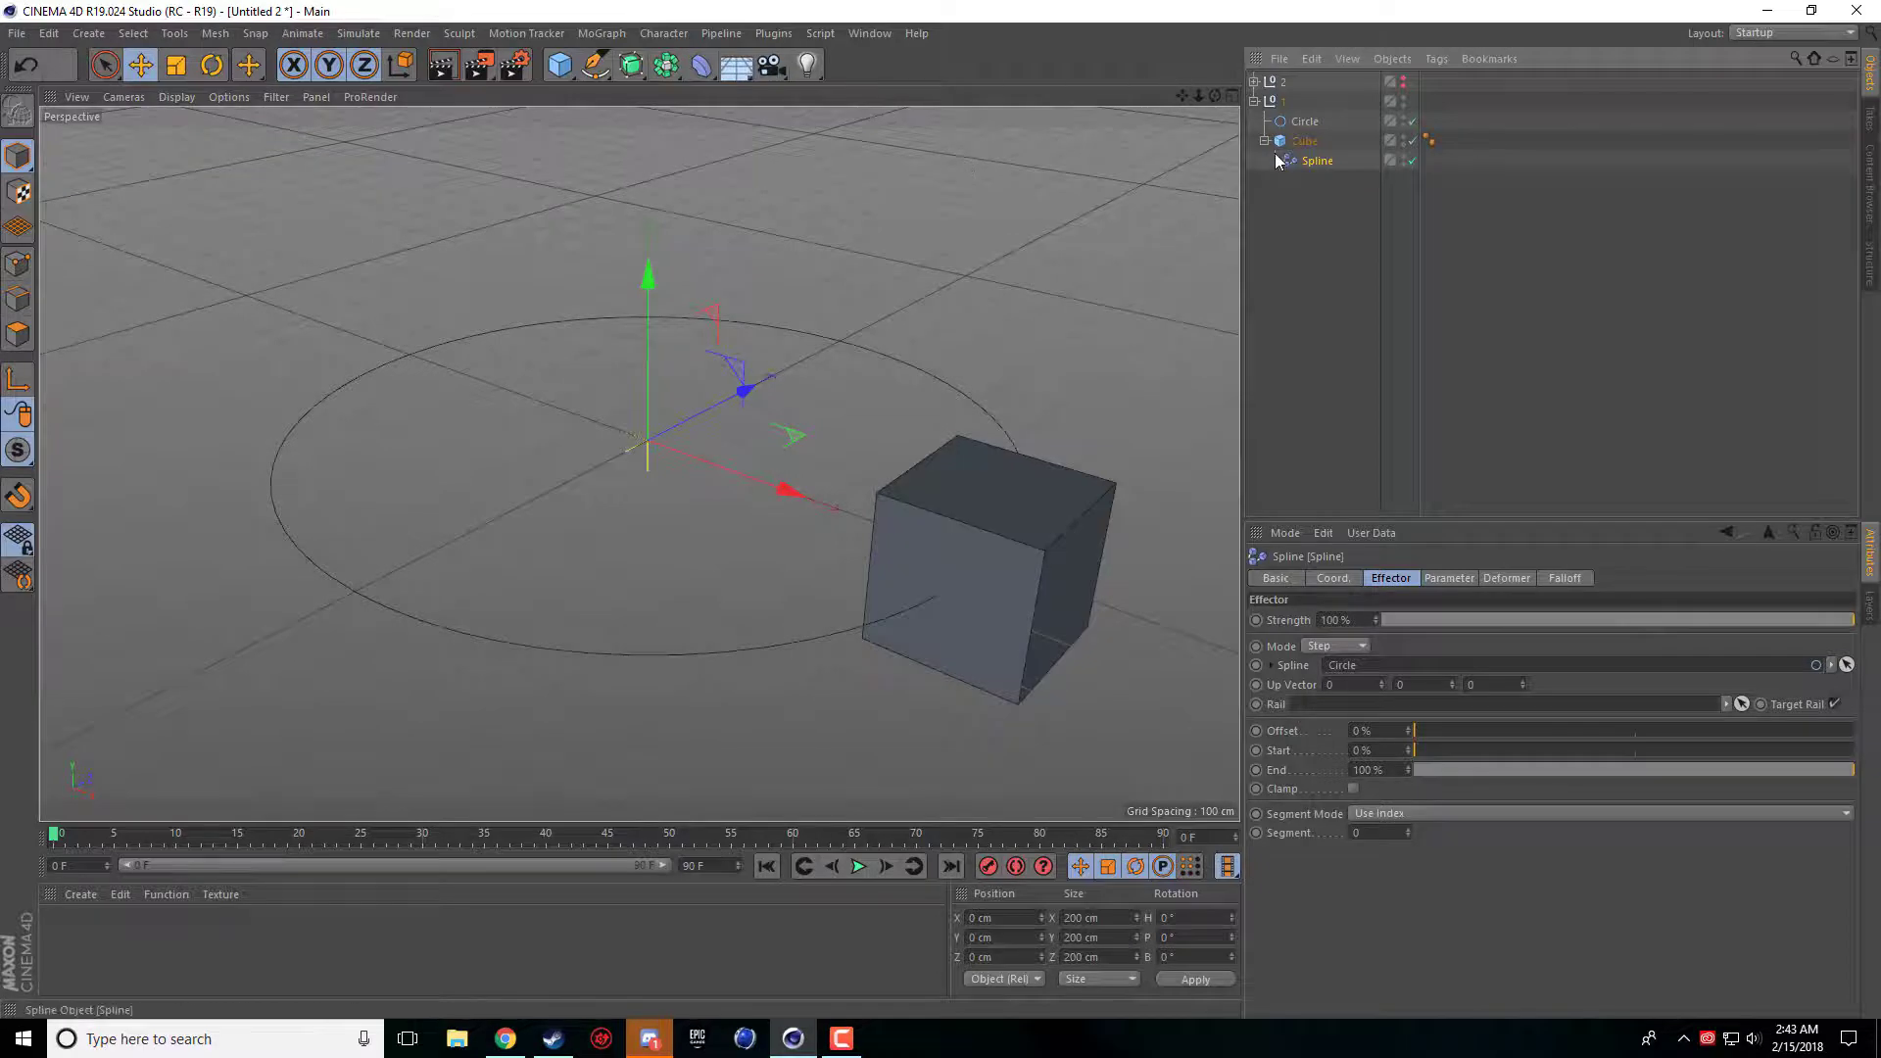
left_click(1048, 534)
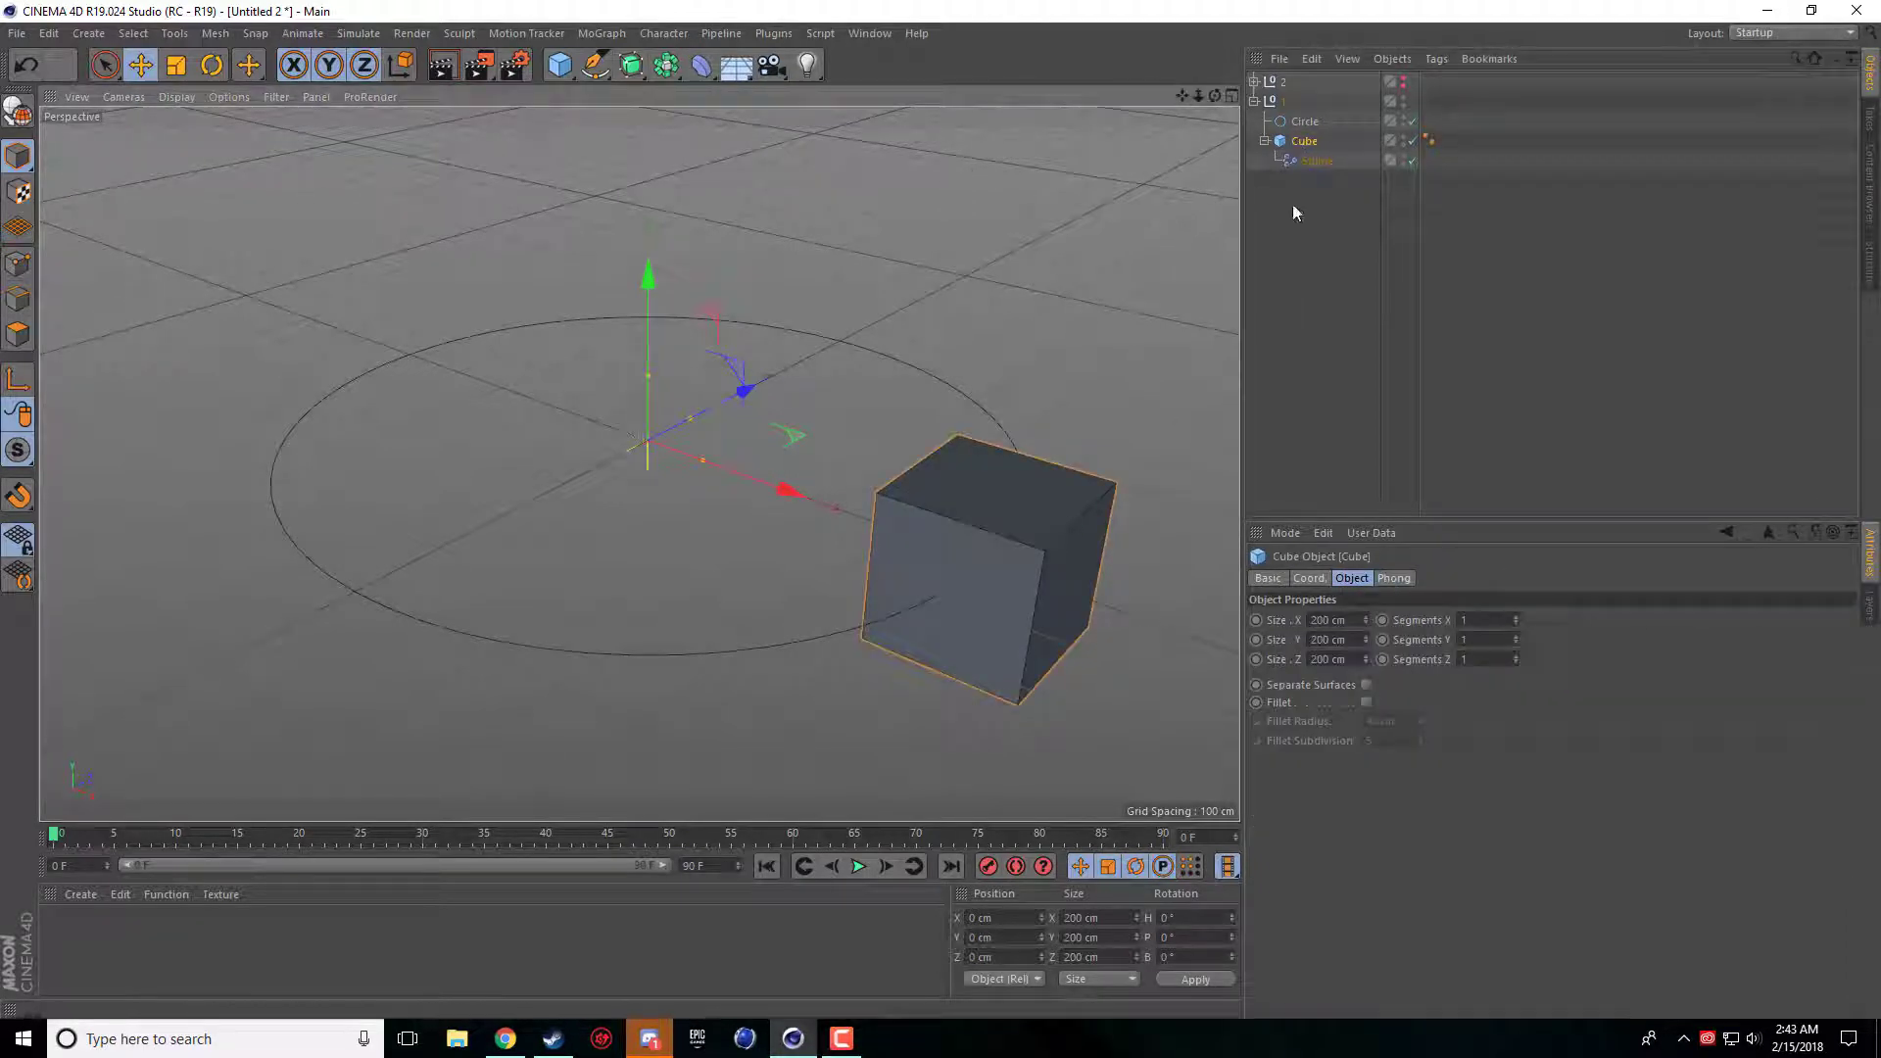
left_click(1316, 161)
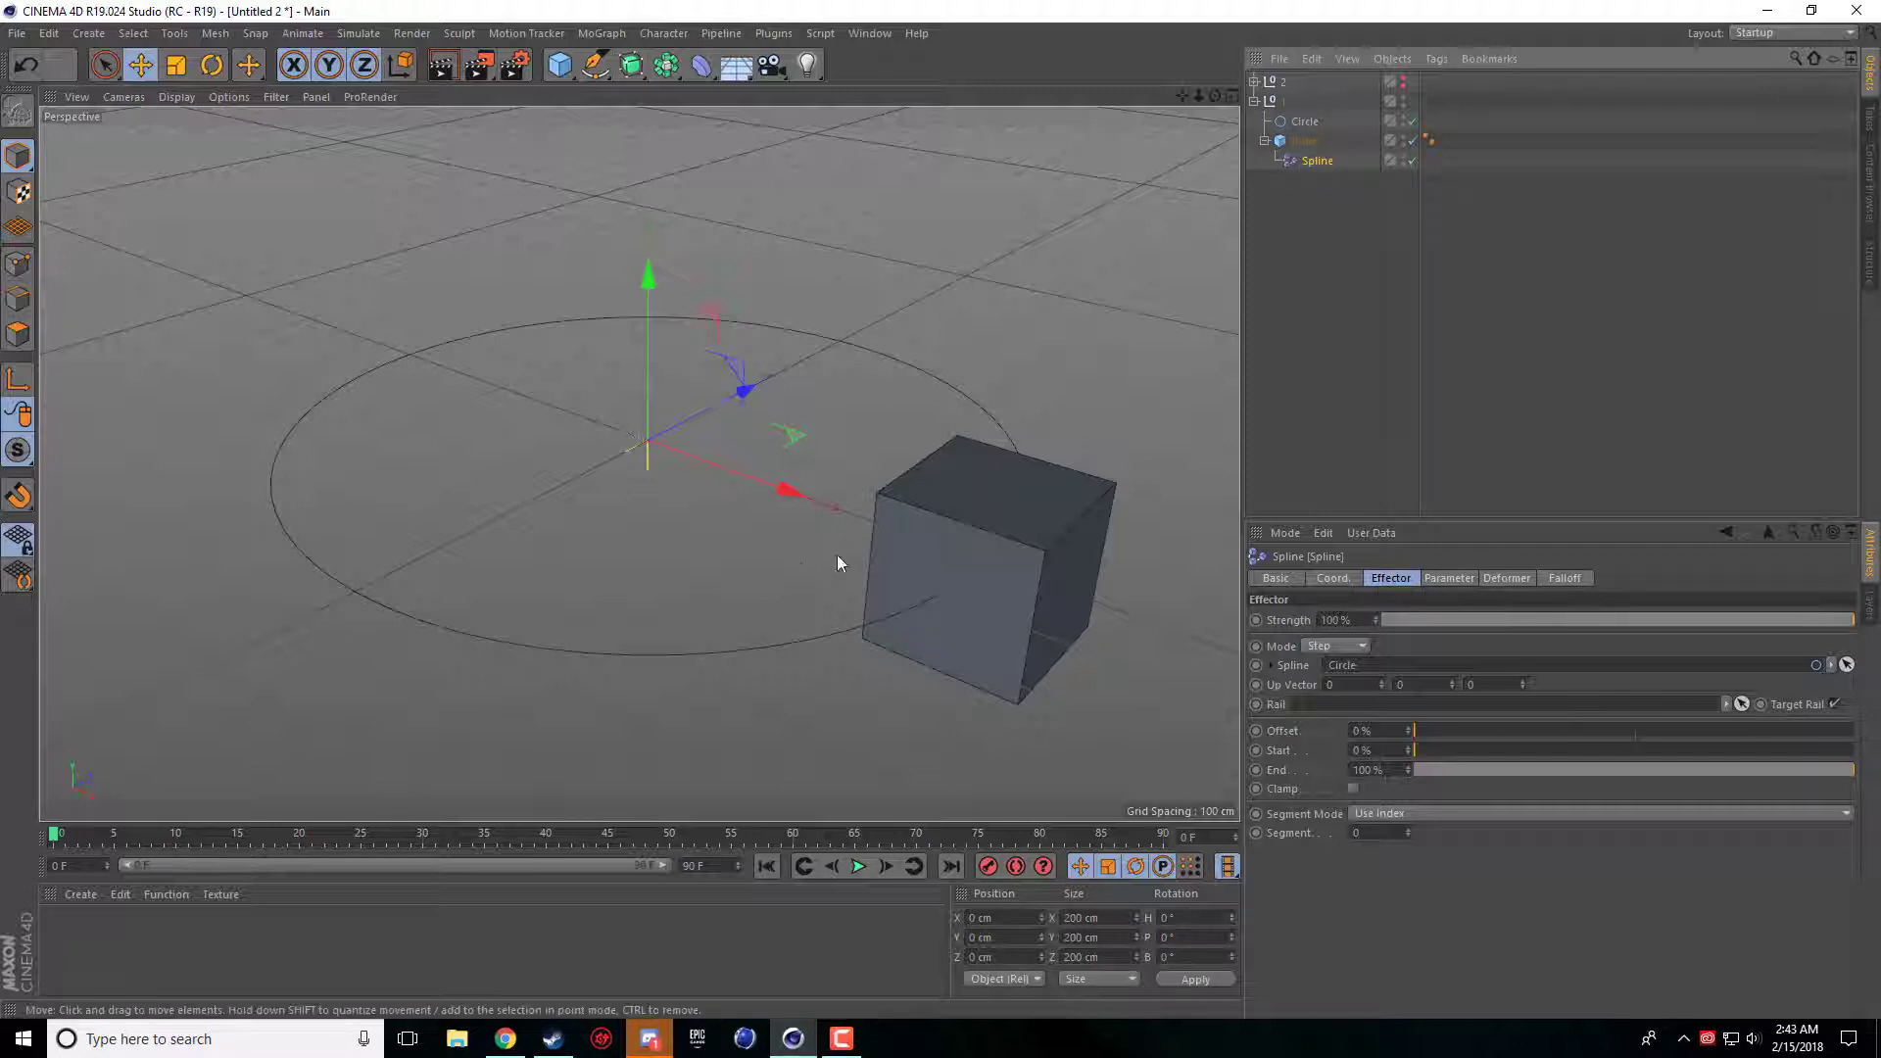
left_click_drag(1460, 730, 1496, 706)
left_click(1450, 579)
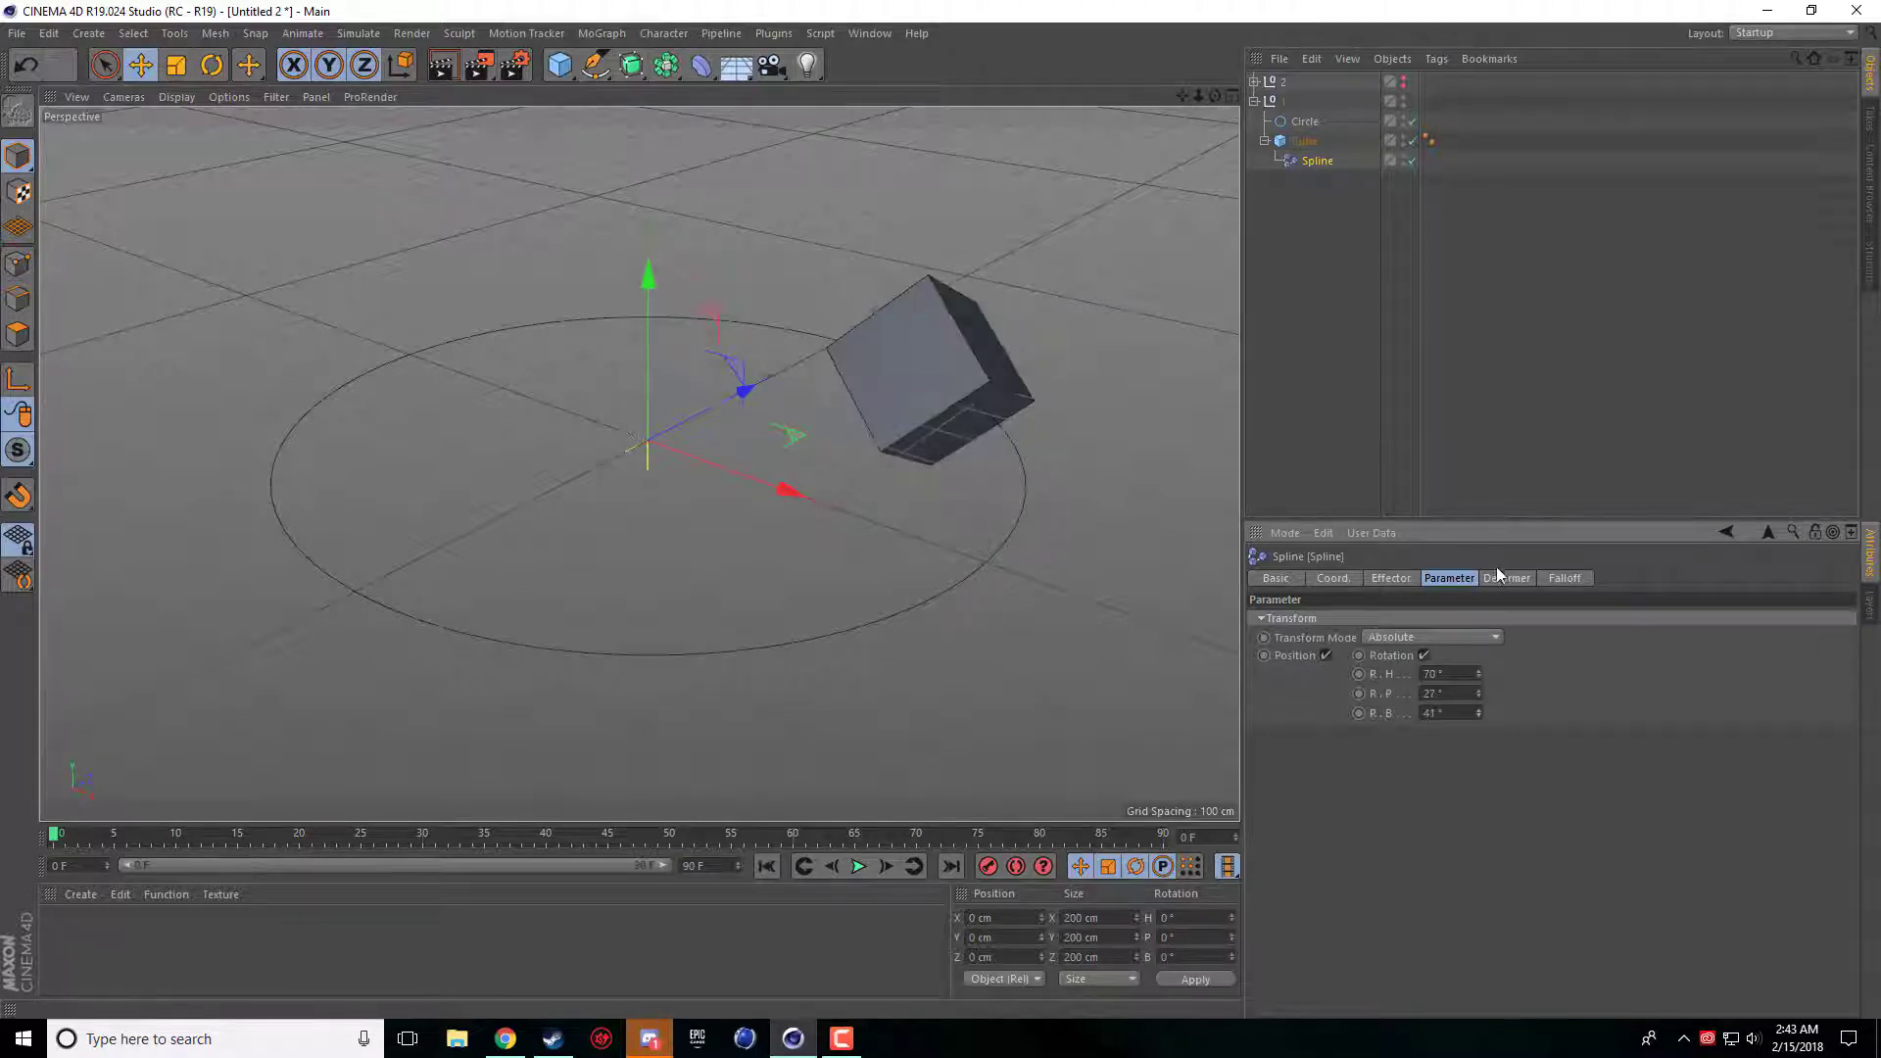
Step: Hide and collapse null group 1, then expand null group 2 and show its helix example
left_click(1403, 98)
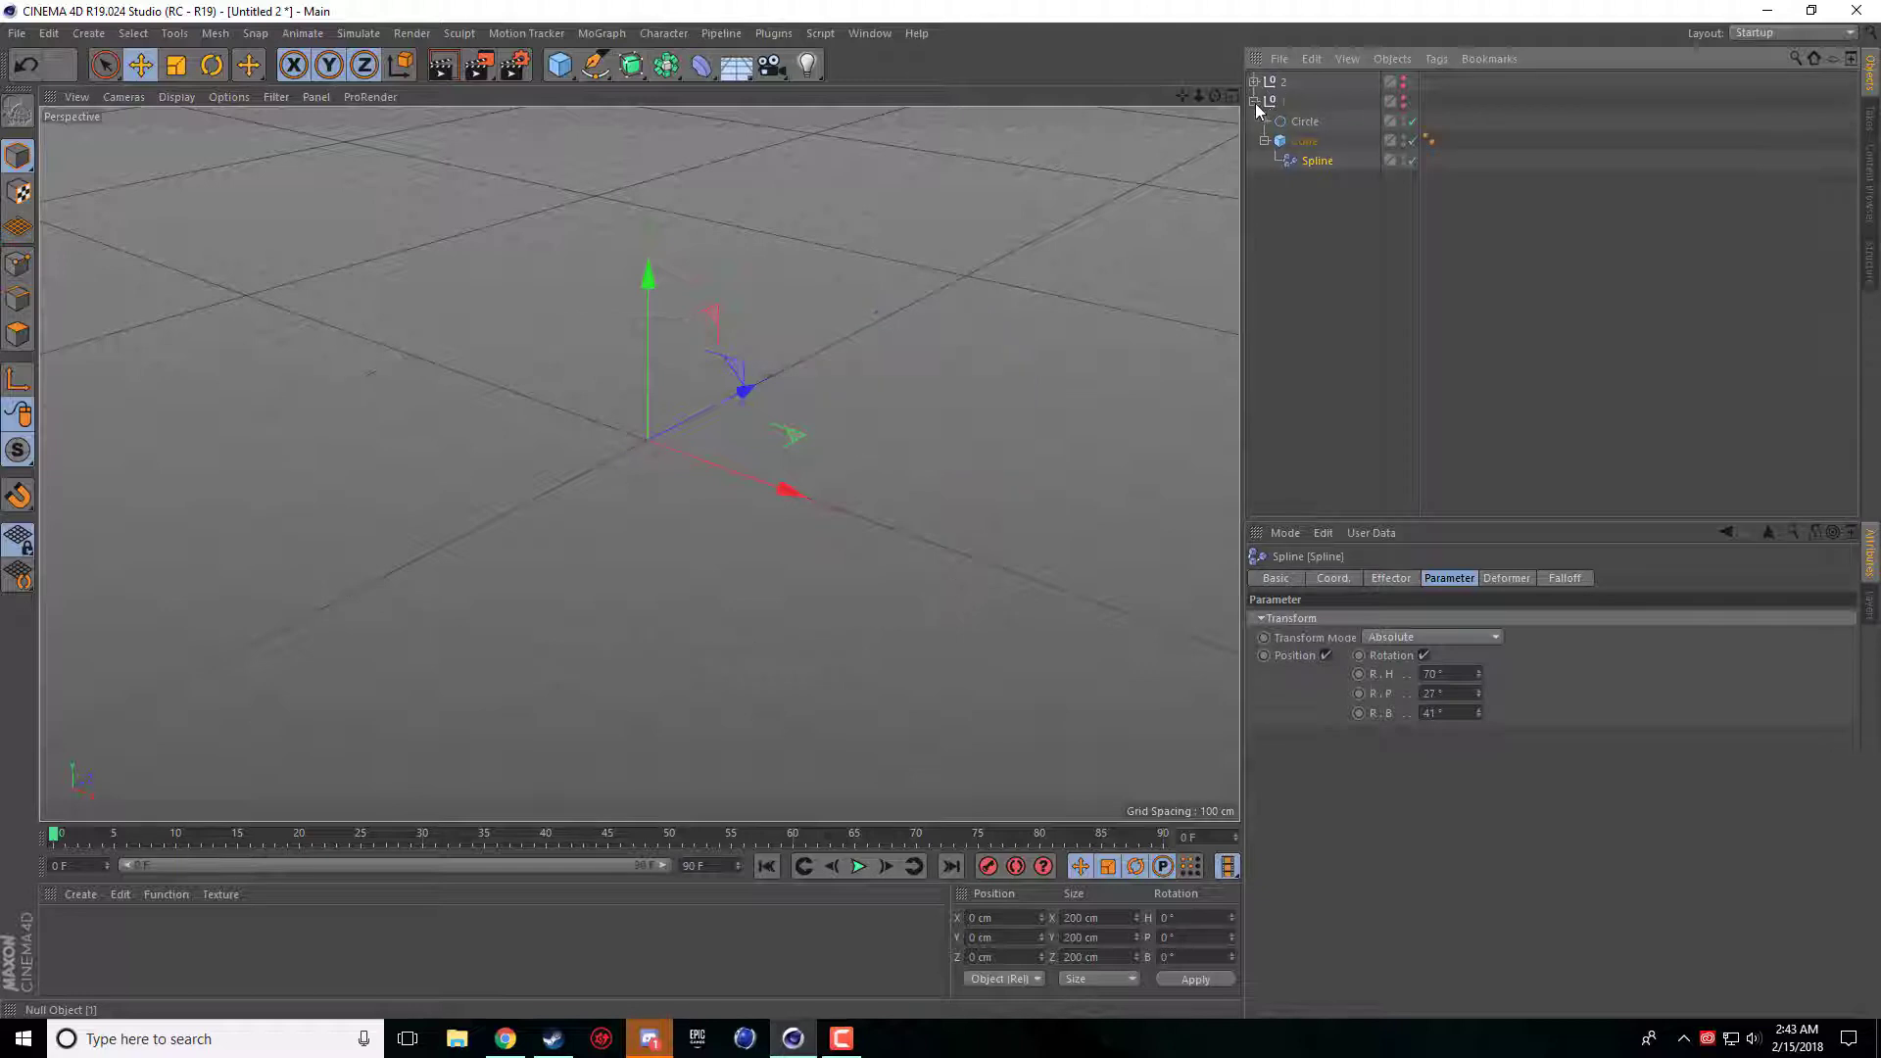
left_click(1254, 101)
left_click(1254, 81)
left_click(1403, 82)
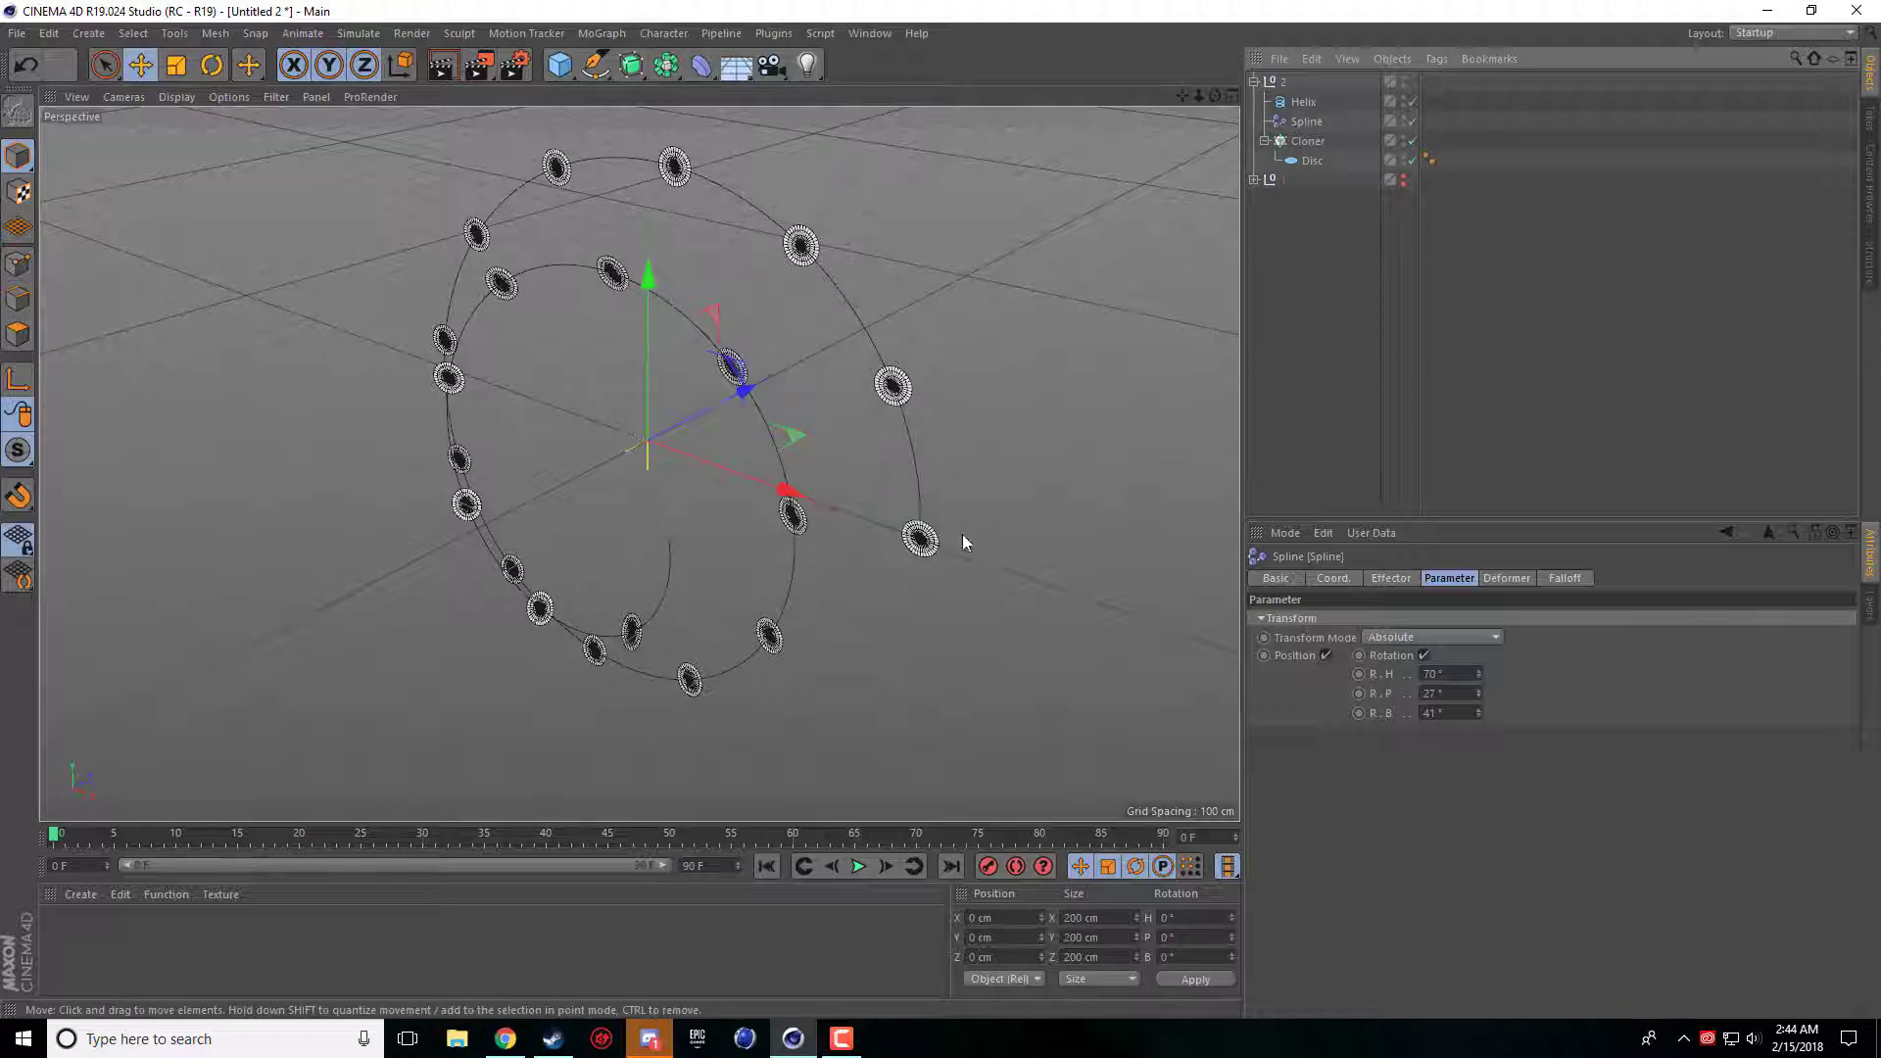
Step: Raise the Cloner's count to 63 to place more discs along the helix
left_click(1309, 140)
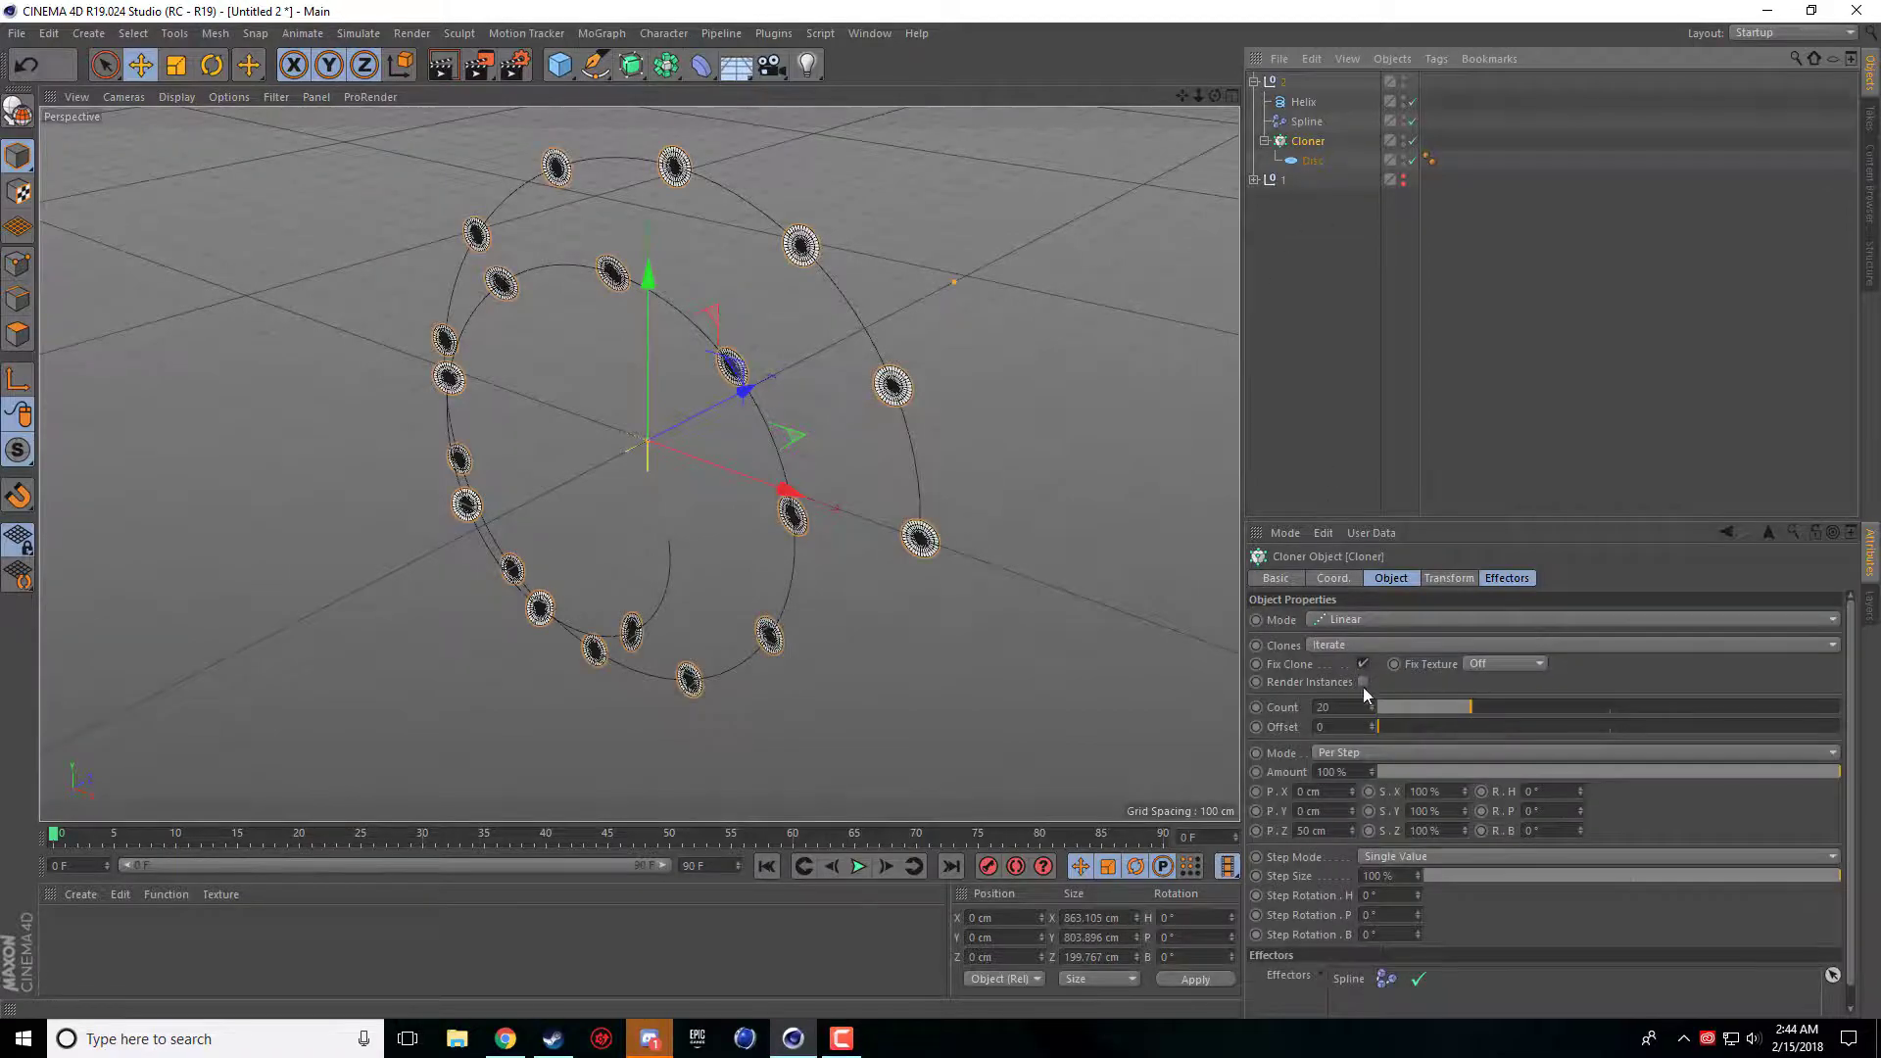
left_click_drag(1475, 706, 1670, 706)
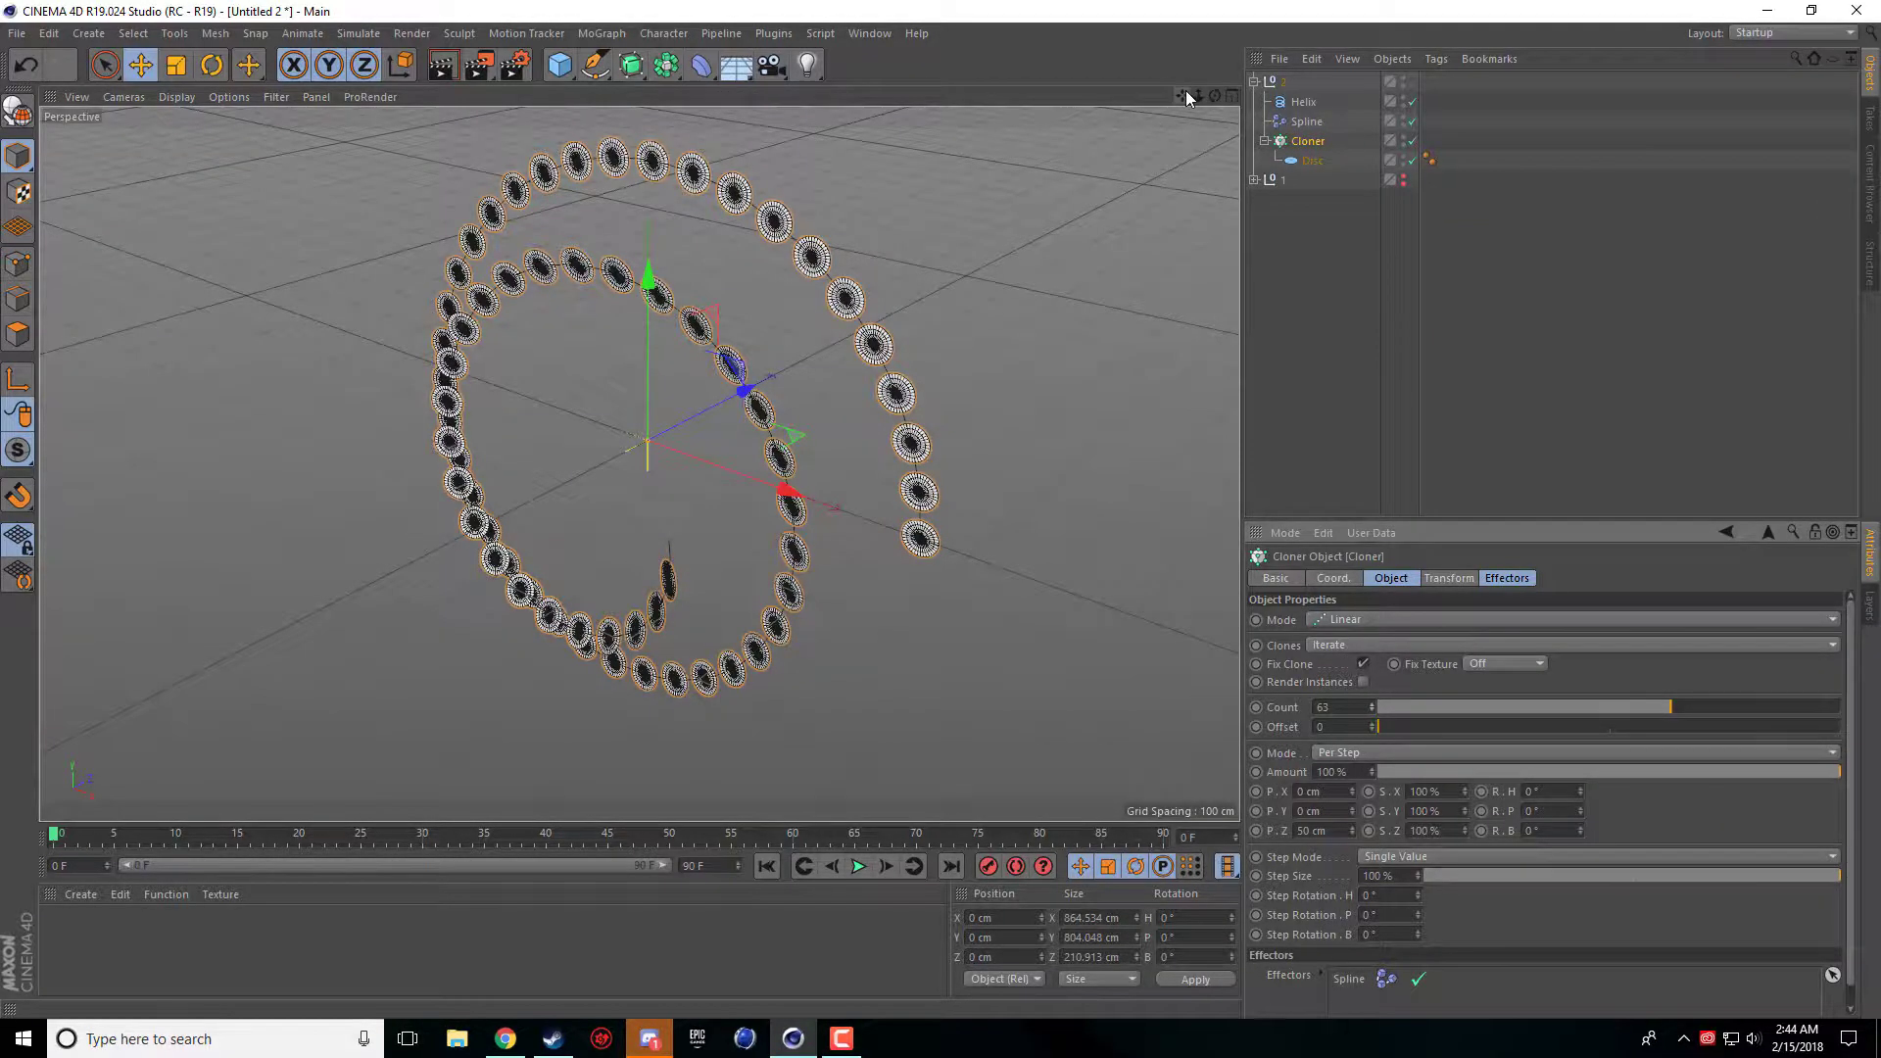
left_click_drag(1183, 95, 640, 464)
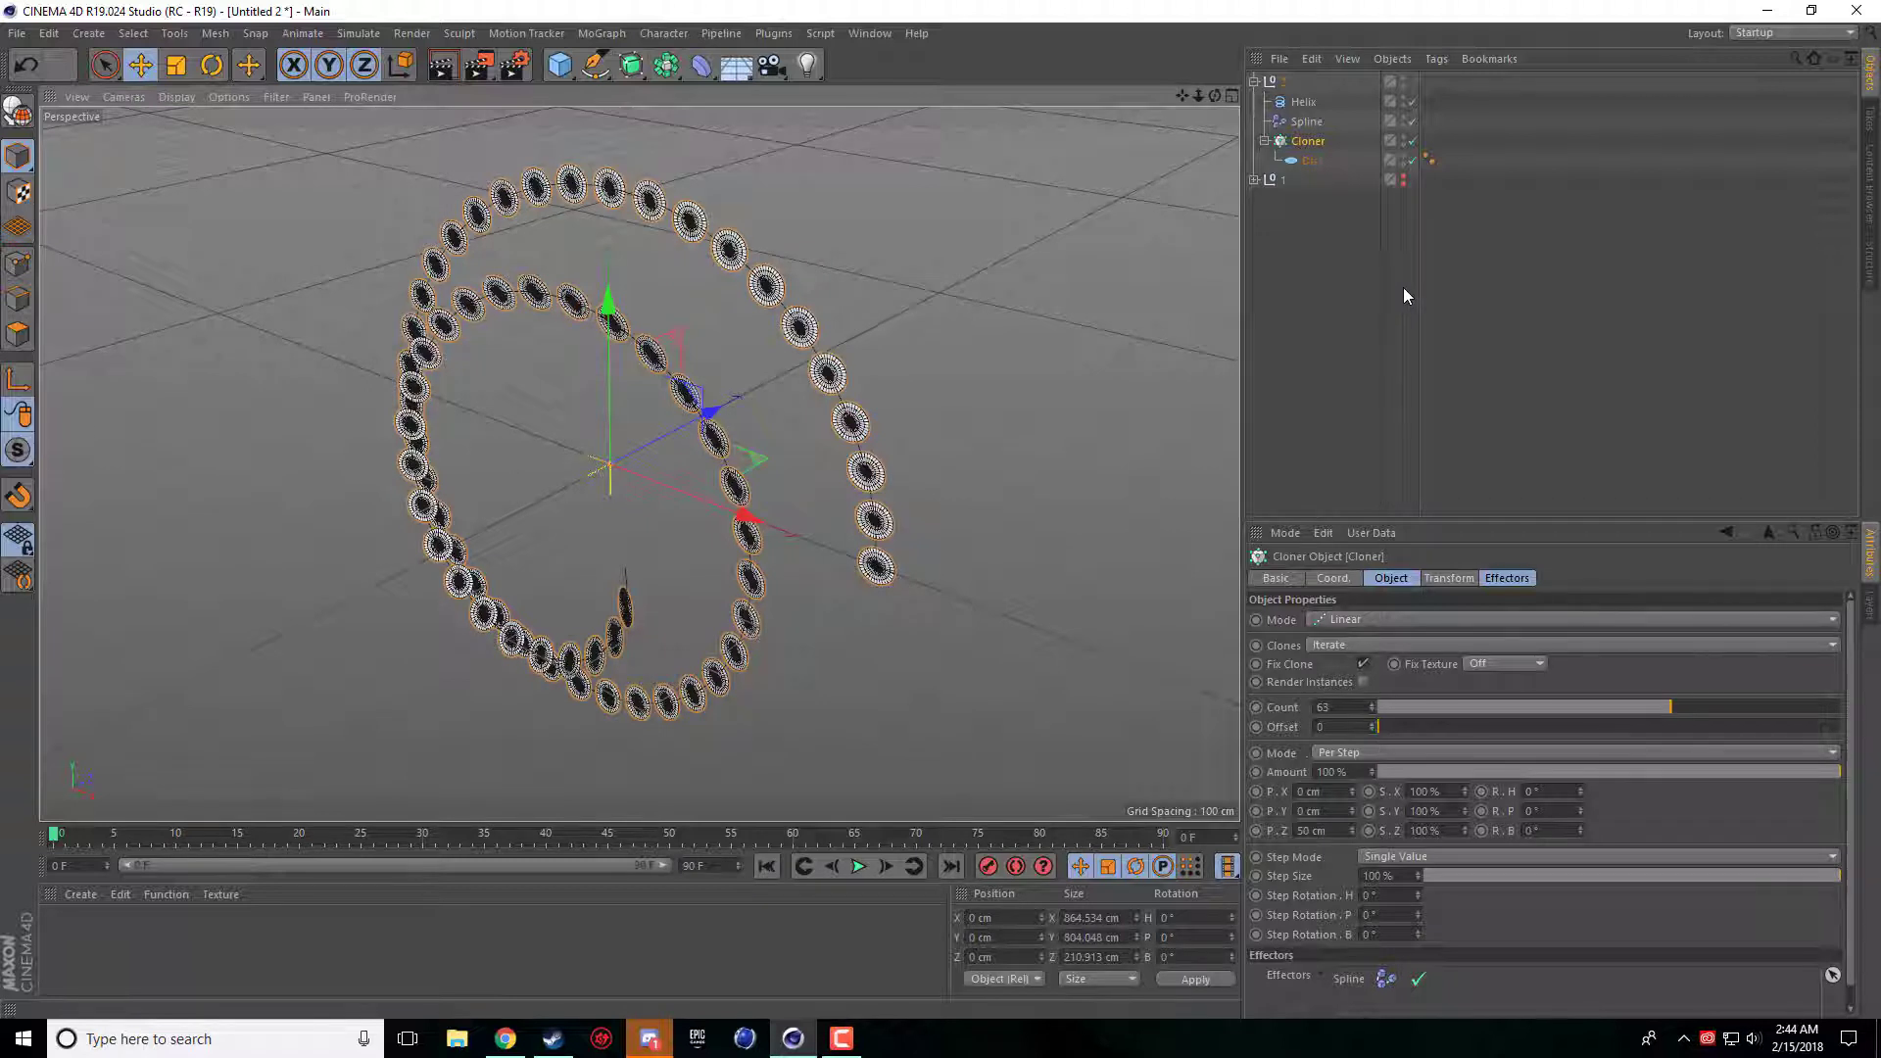
Step: Delete both example groups and all their contents to empty the scene
left_click_drag(1444, 267, 1264, 74)
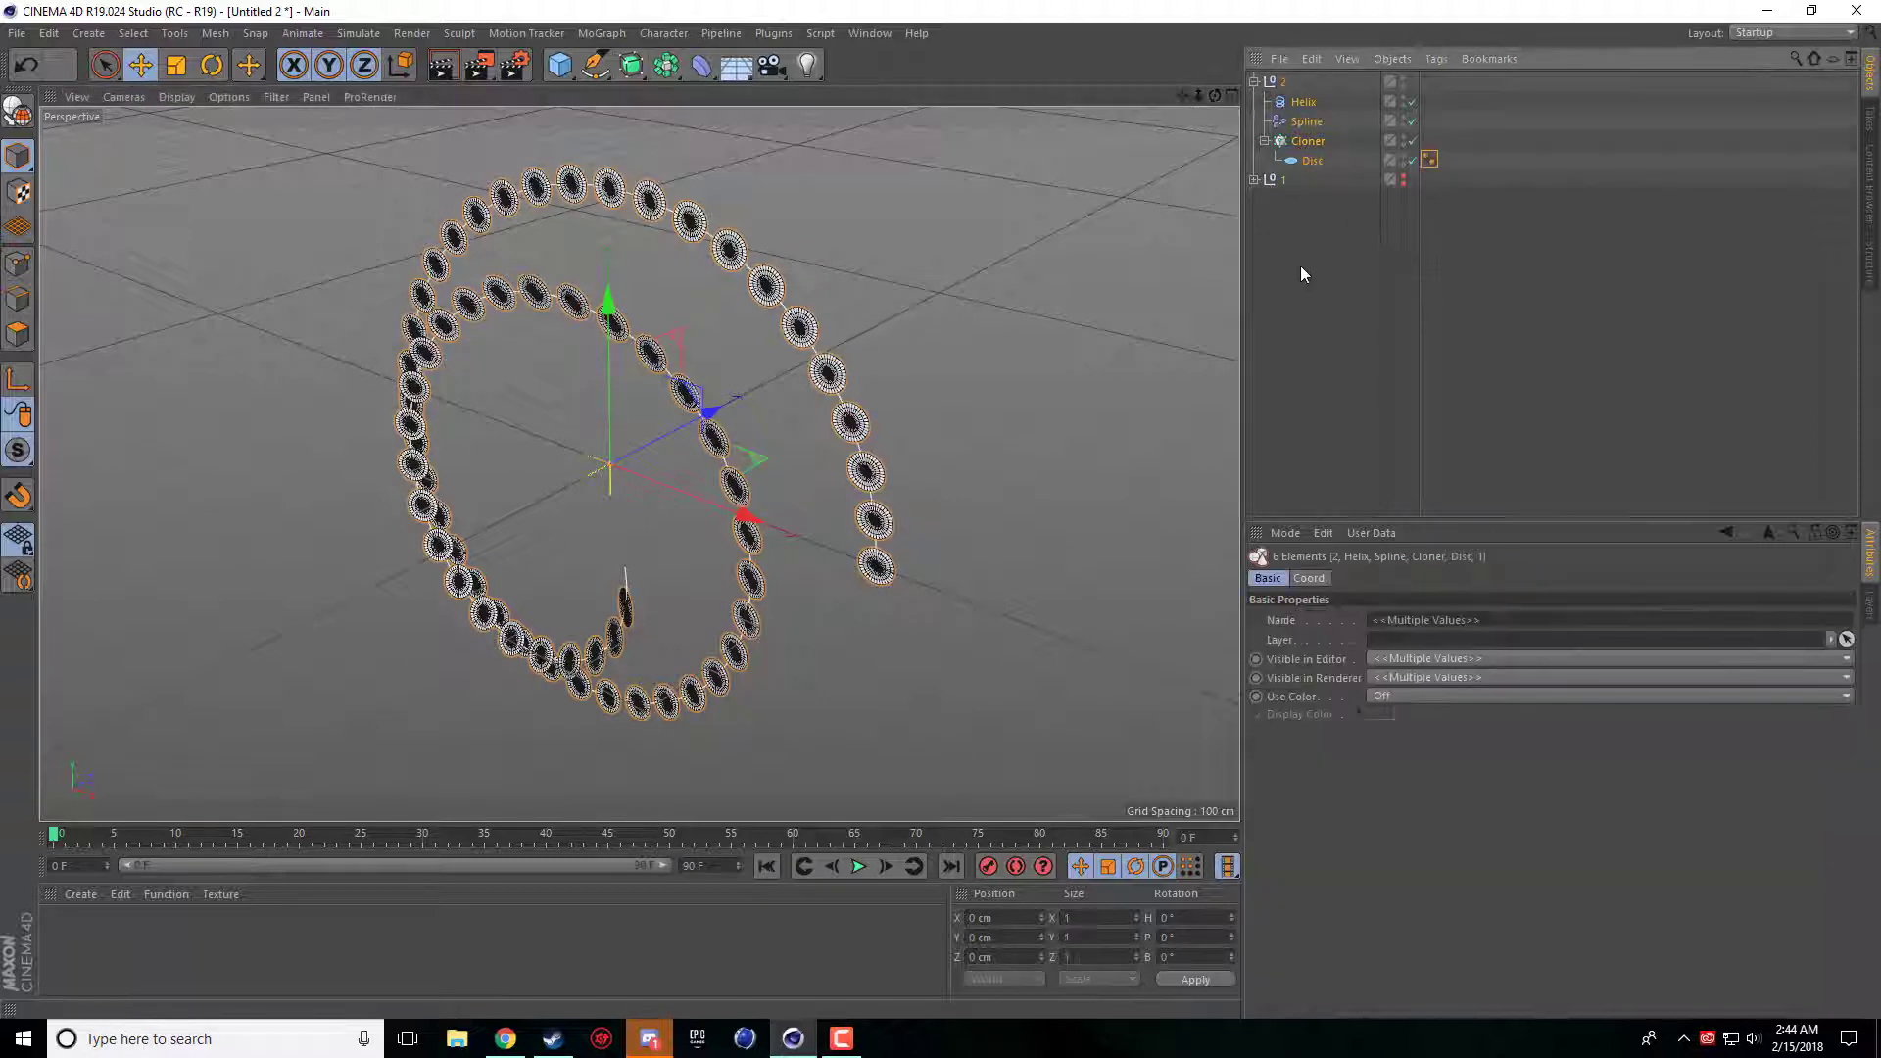
key("Delete")
left_click_drag(1395, 212, 1264, 74)
key("Delete")
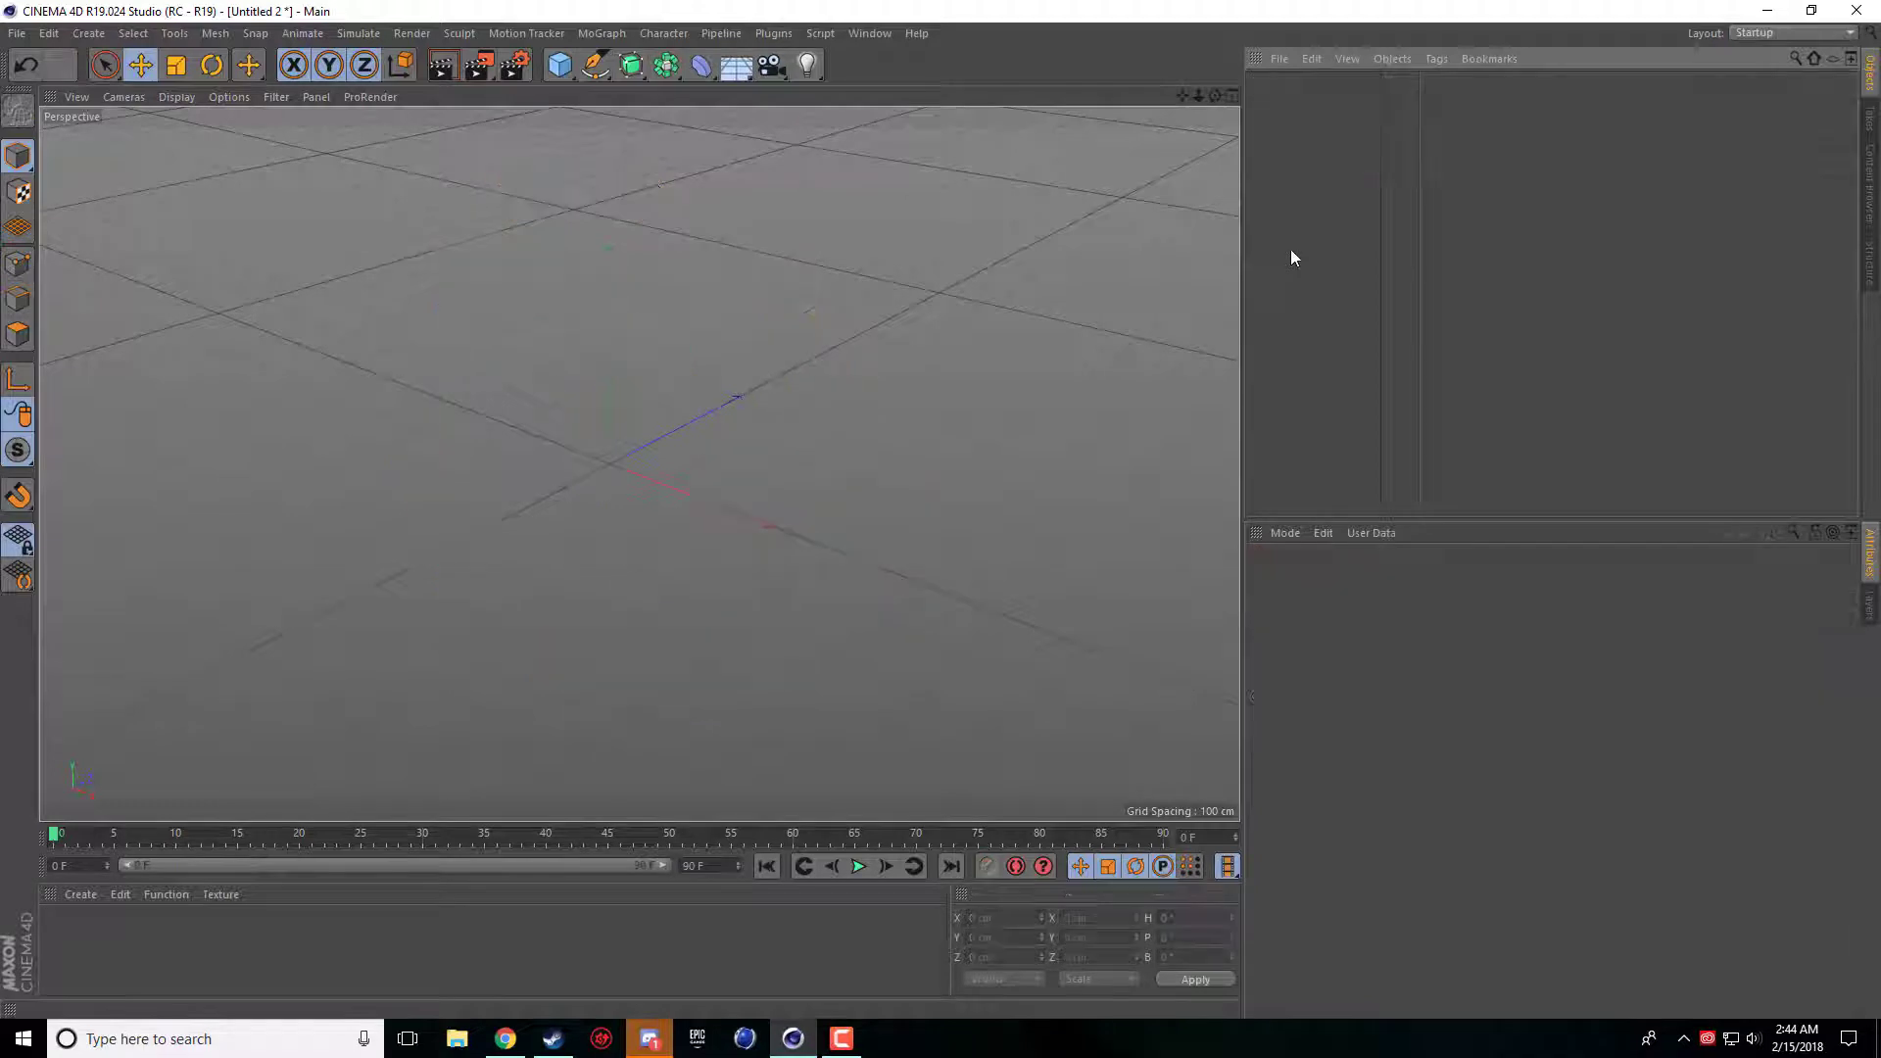
Step: Add a sphere primitive to the empty scene
left_click(572, 65)
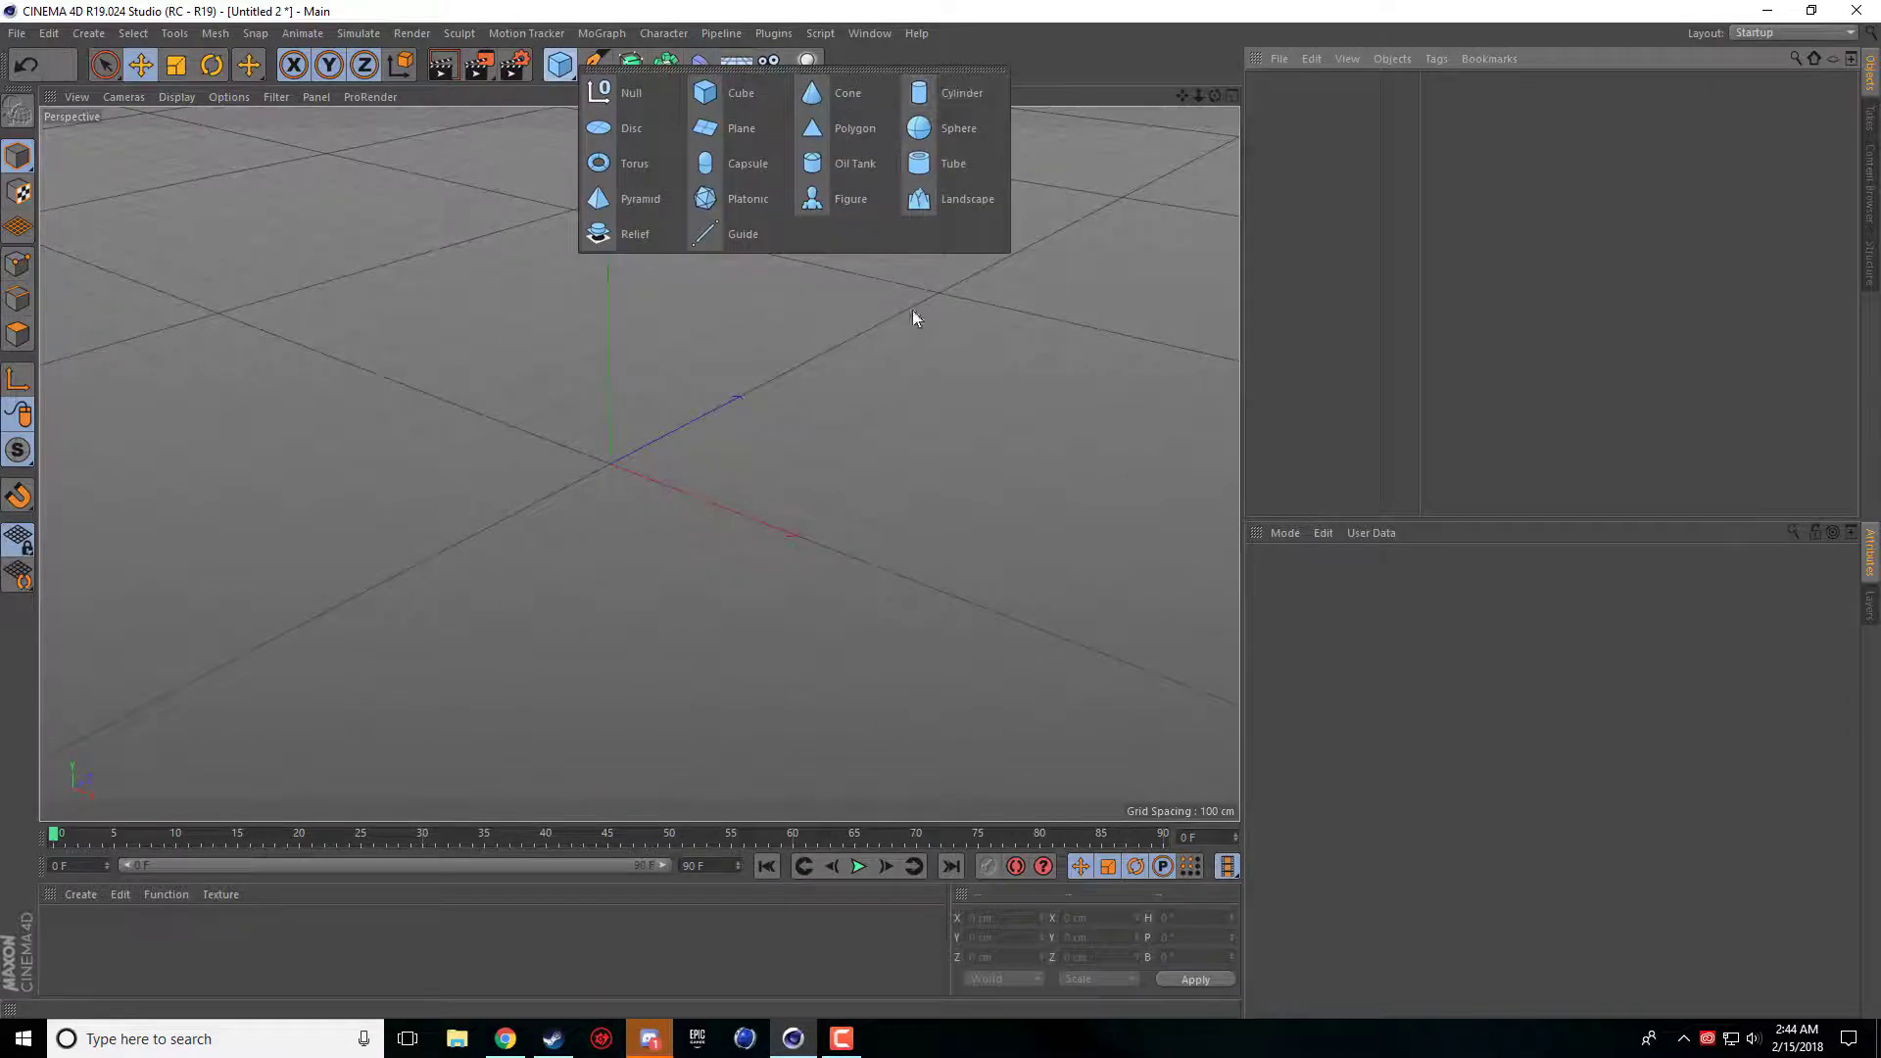
left_click(921, 127)
scroll(832, 397, "up", 3)
scroll(1123, 208, "up", 2)
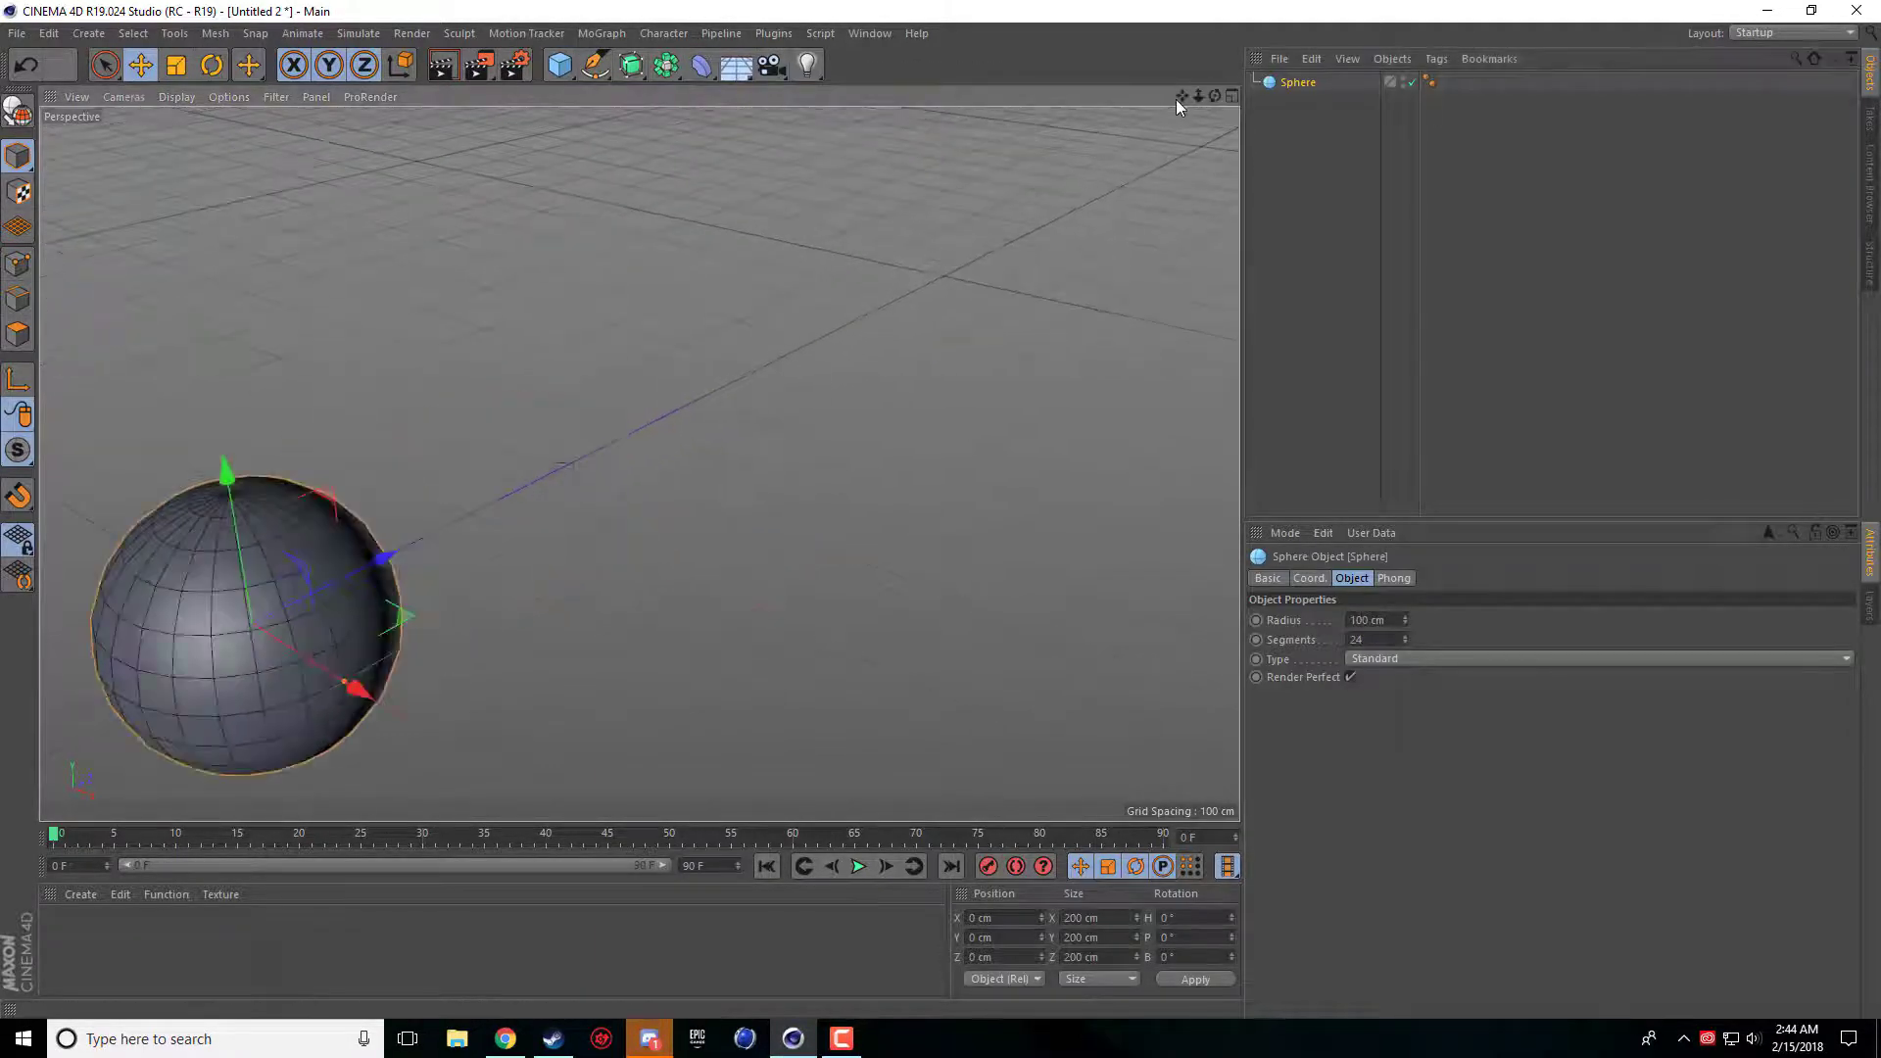
left_click_drag(1183, 96, 1565, 180)
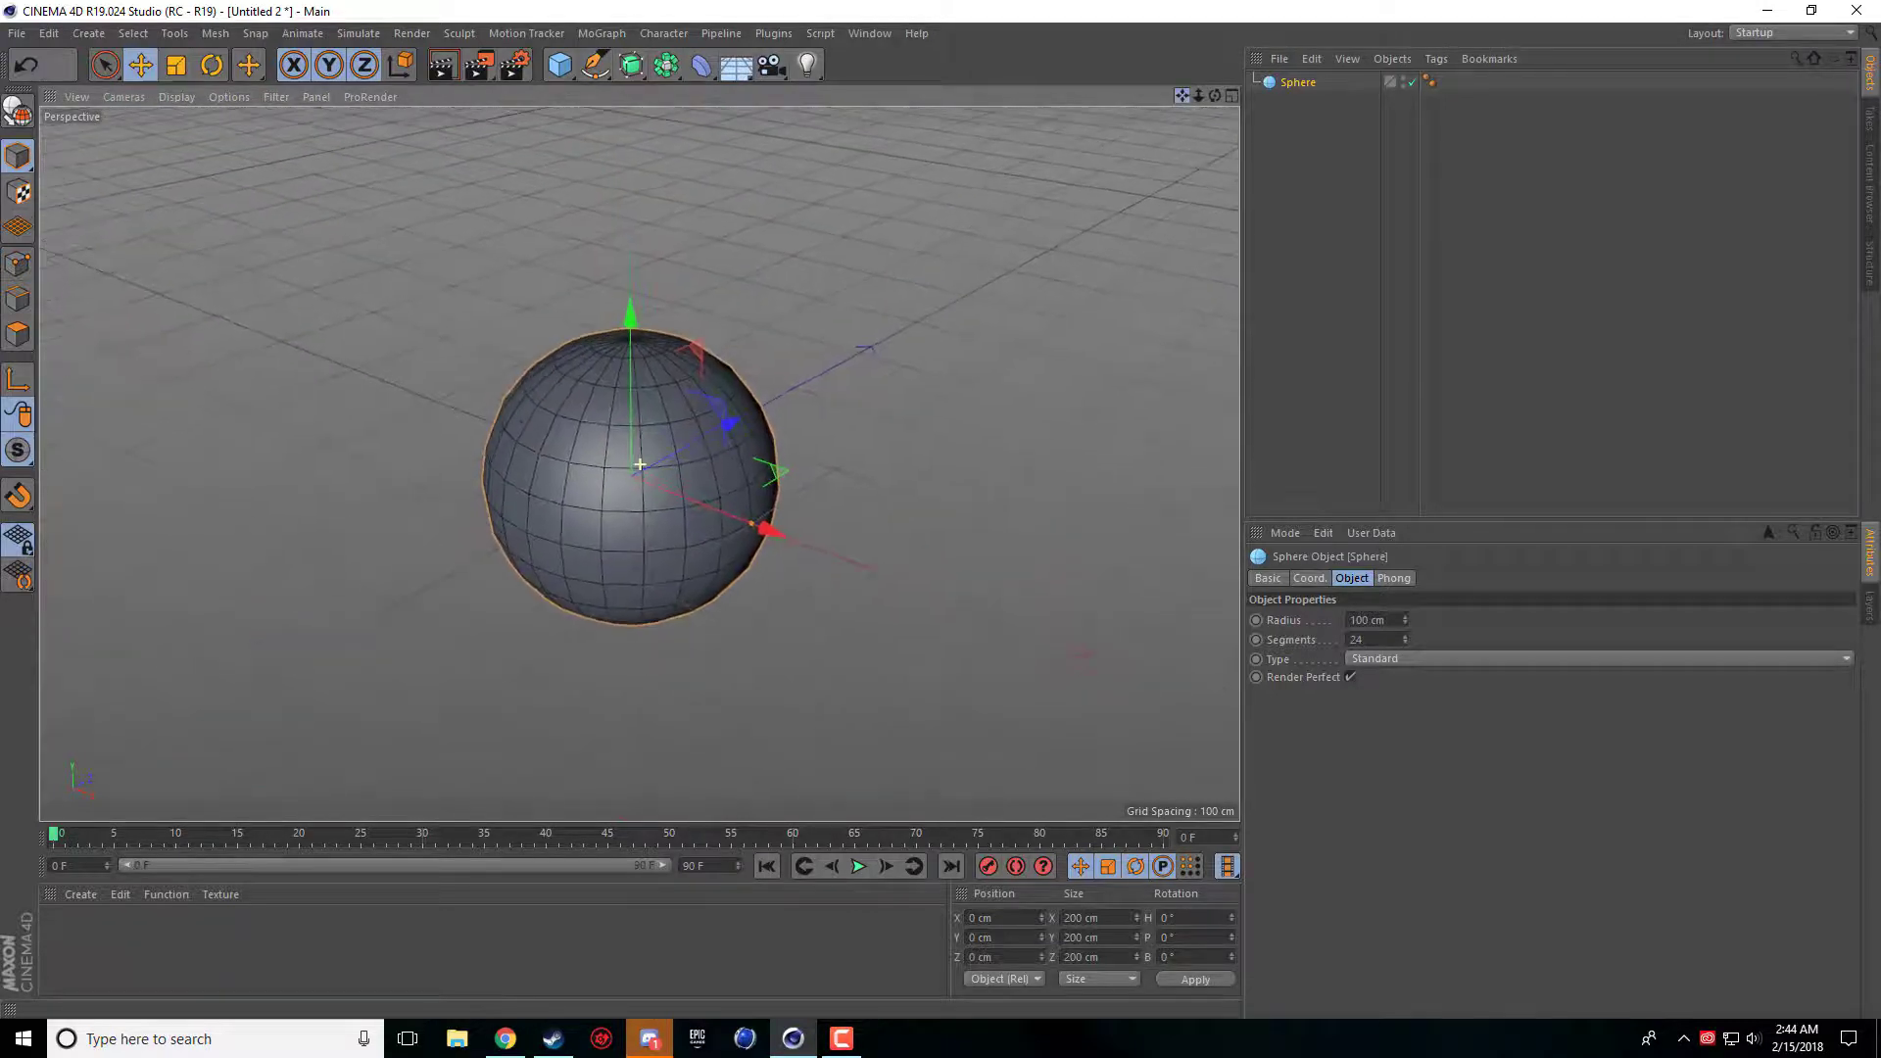
scroll(781, 407, "down", 2)
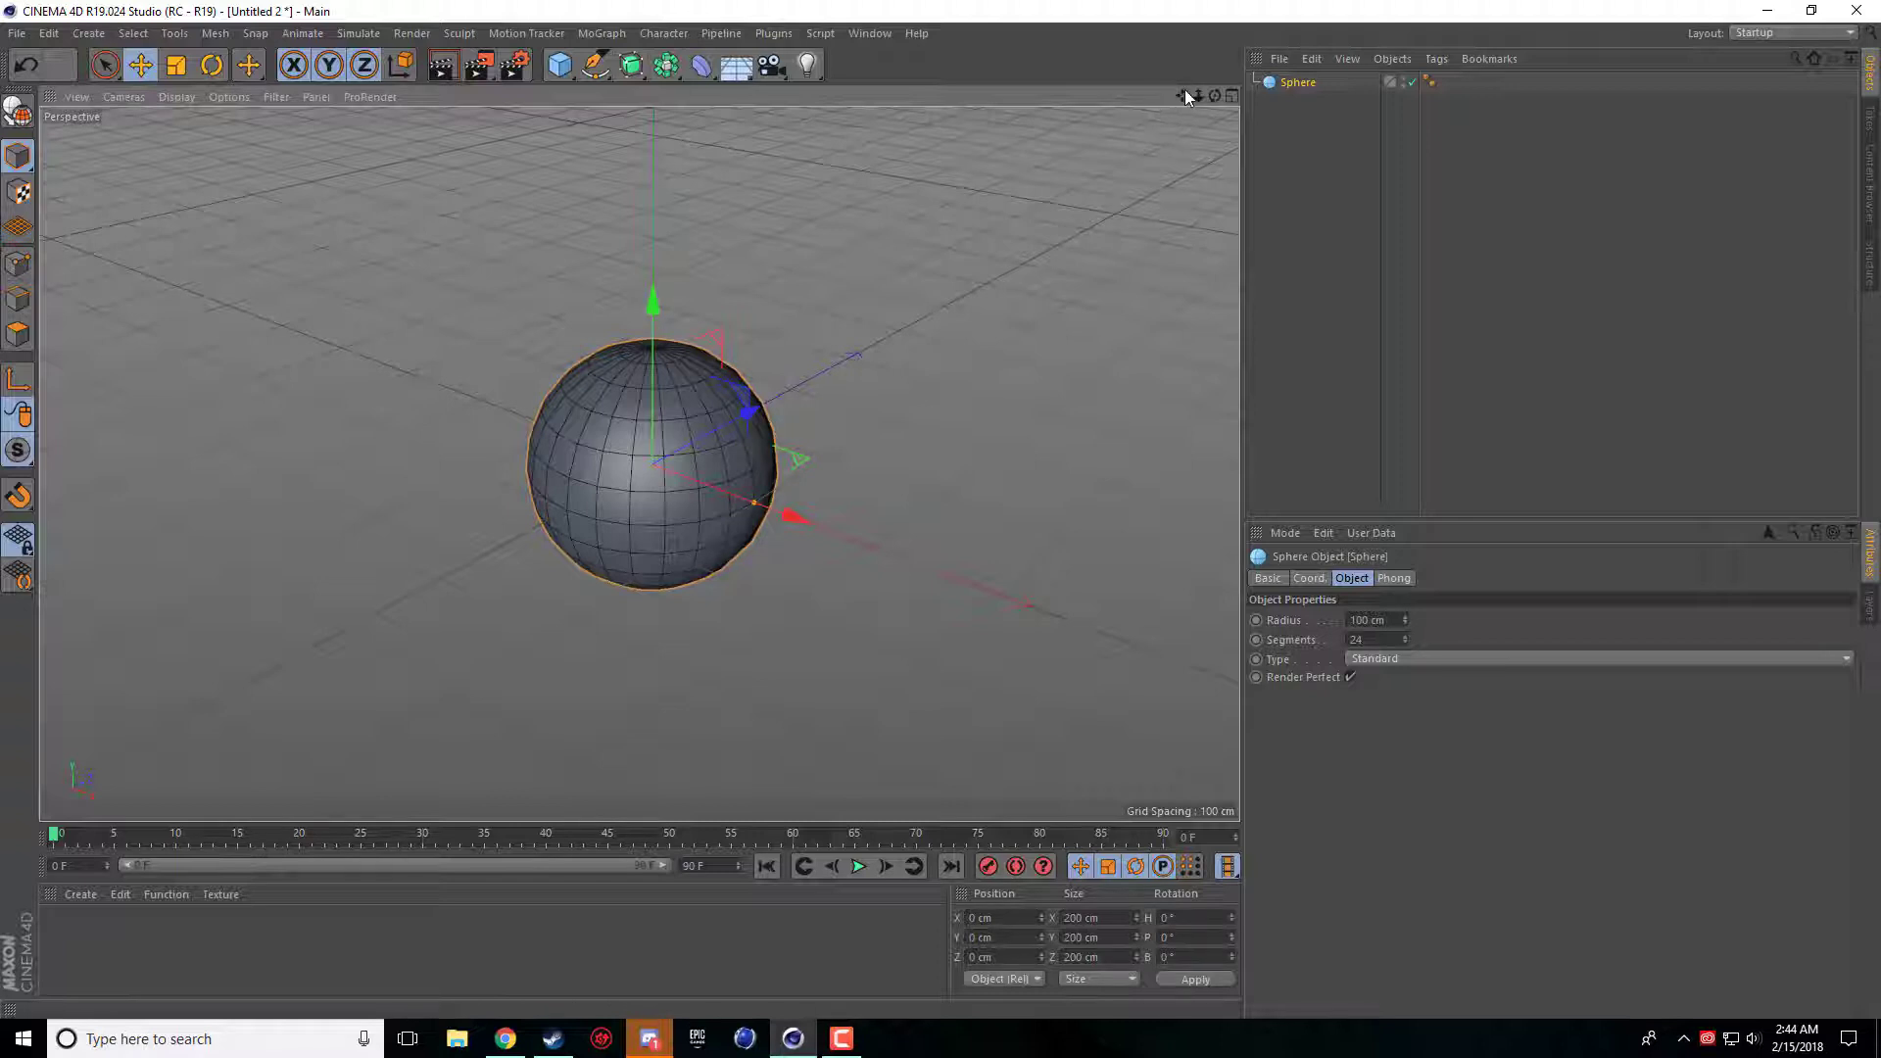
left_click_drag(1184, 90, 1142, 125)
scroll(829, 347, "down", 2)
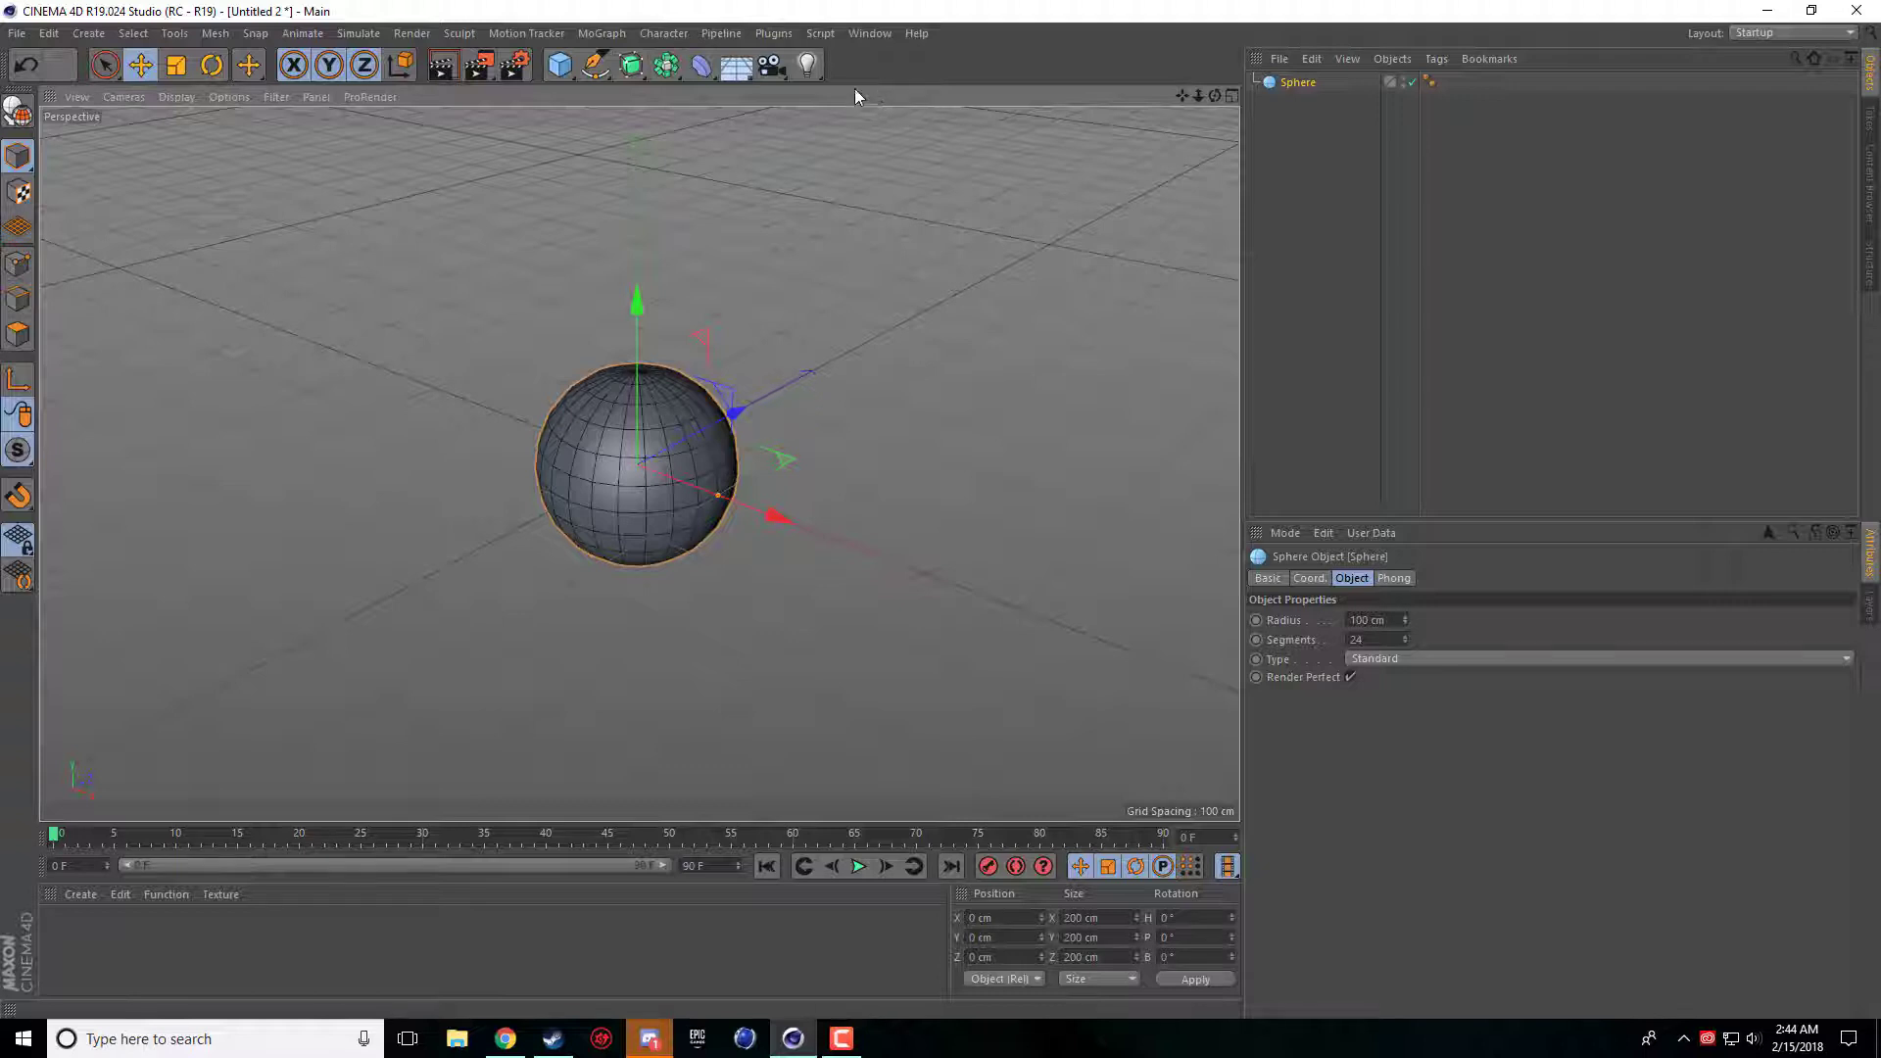
Step: Add a circle spline around the sphere, with its plane set to XZ and its radius to 400 cm
left_click(594, 66)
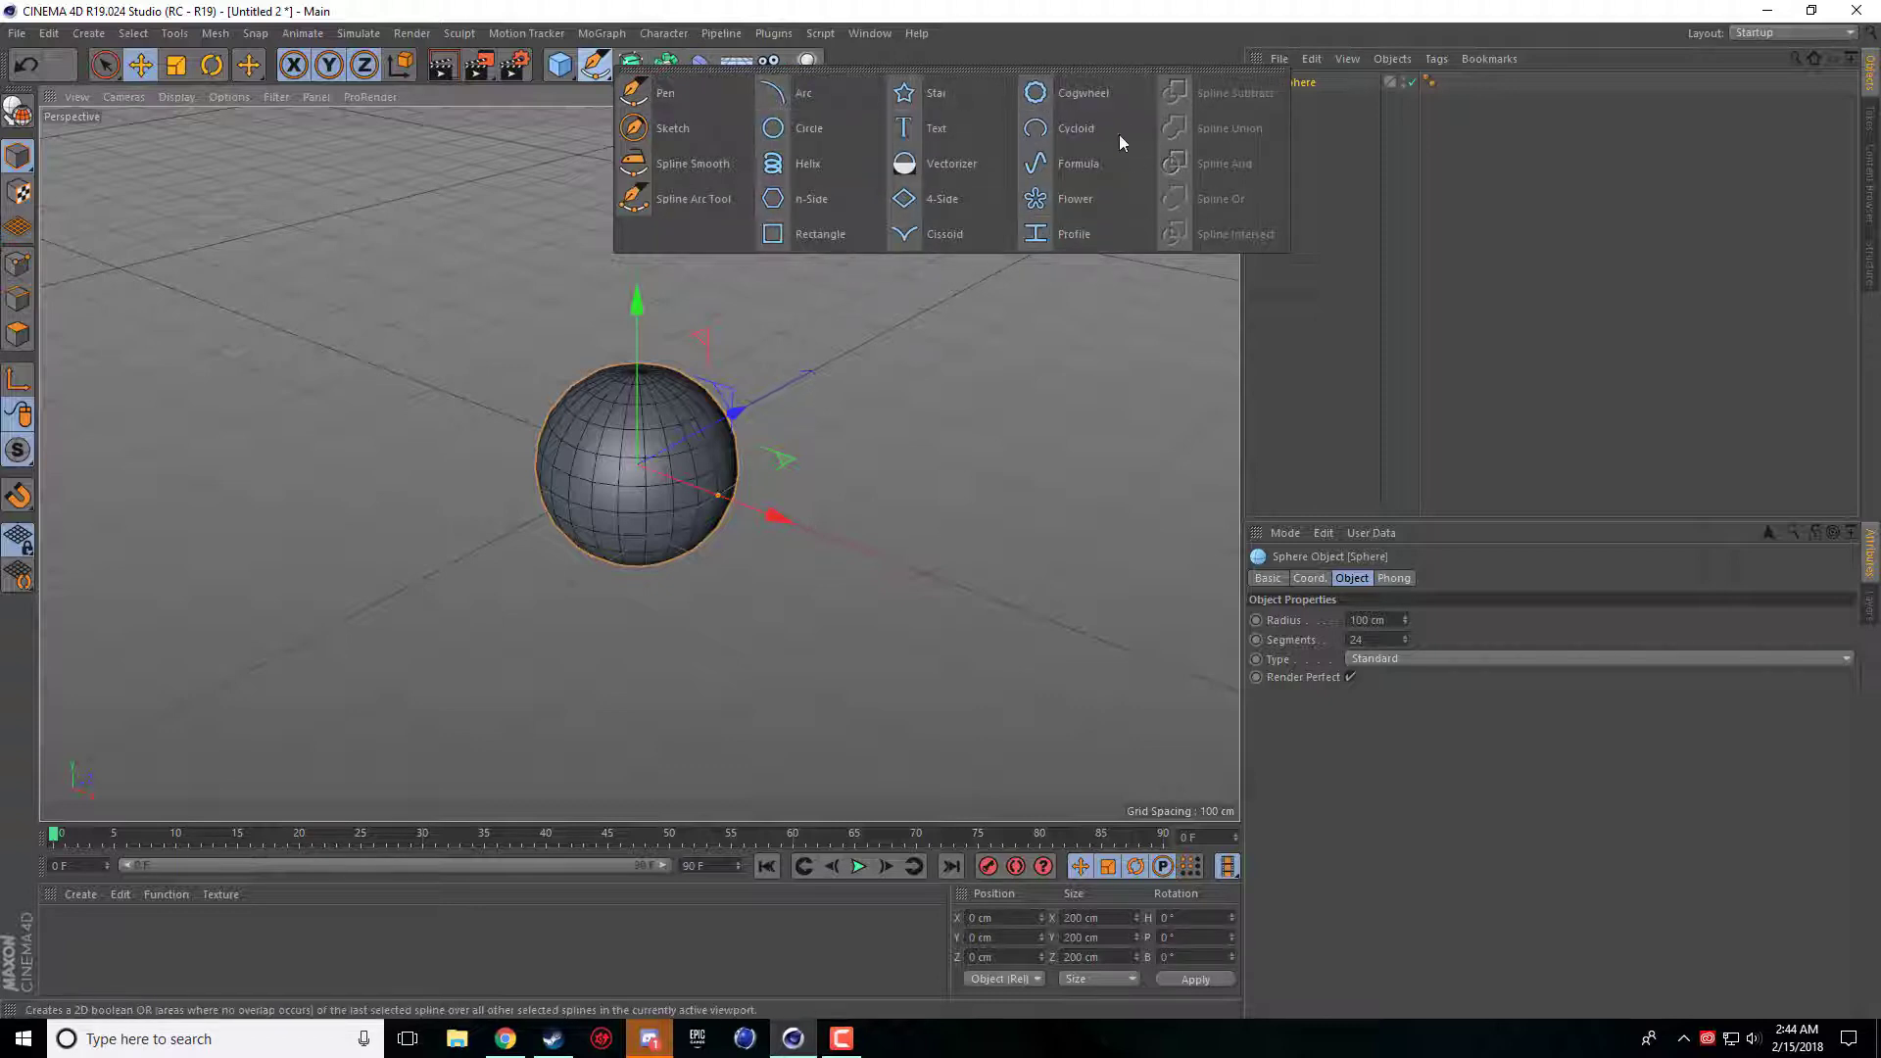
left_click(808, 133)
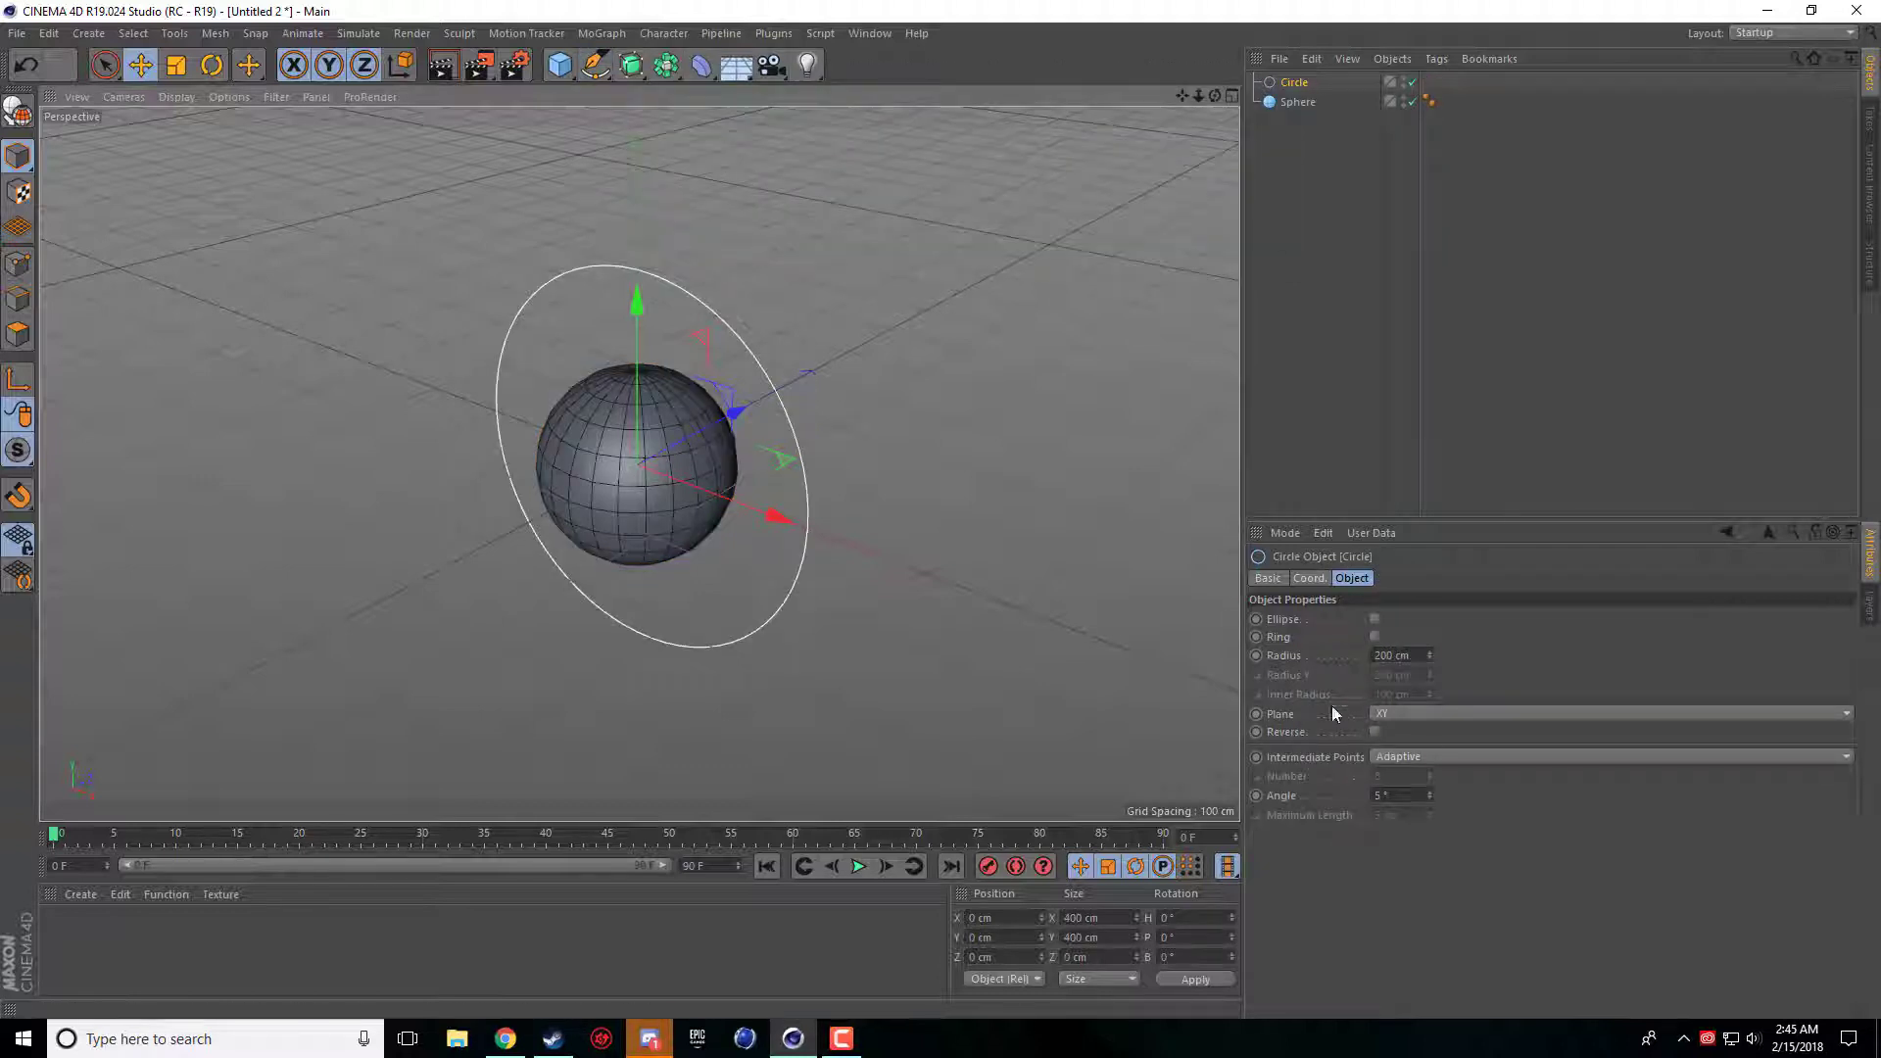
left_click(1393, 713)
left_click(1403, 773)
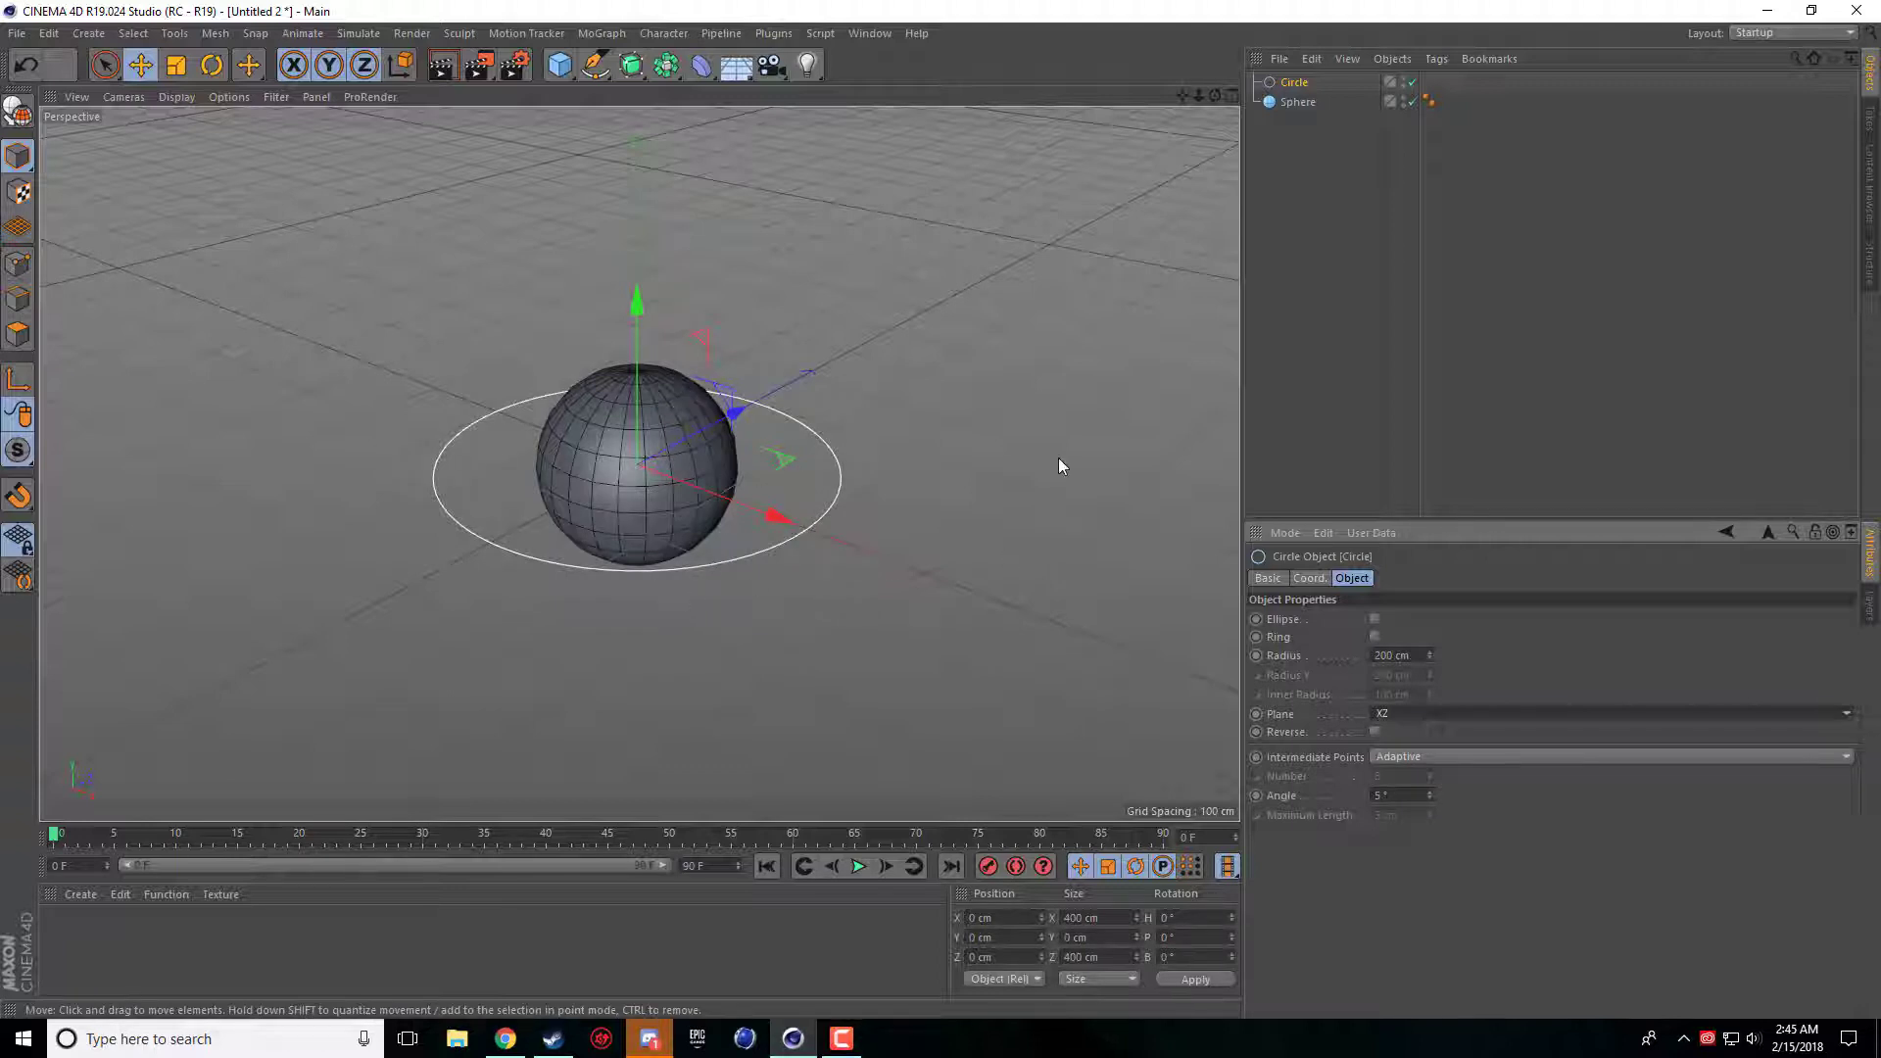
left_click(1399, 654)
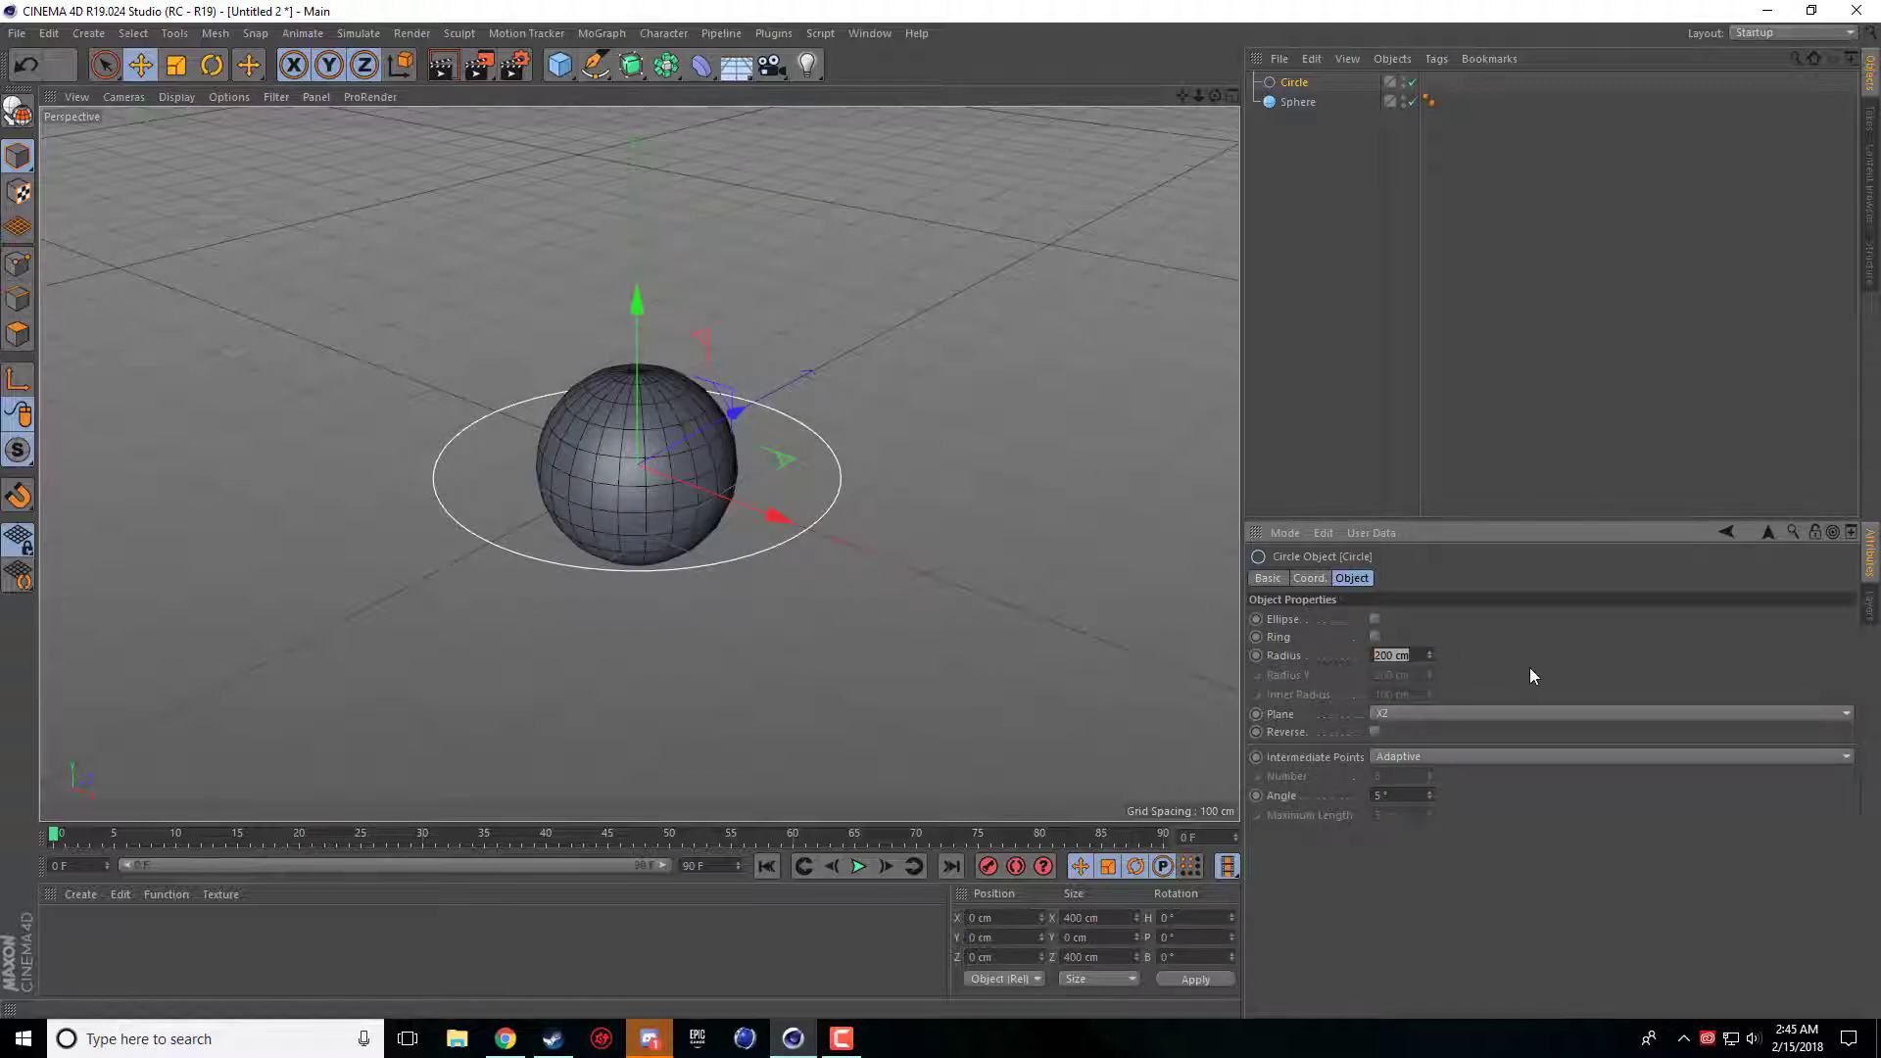
type("400")
key("Return")
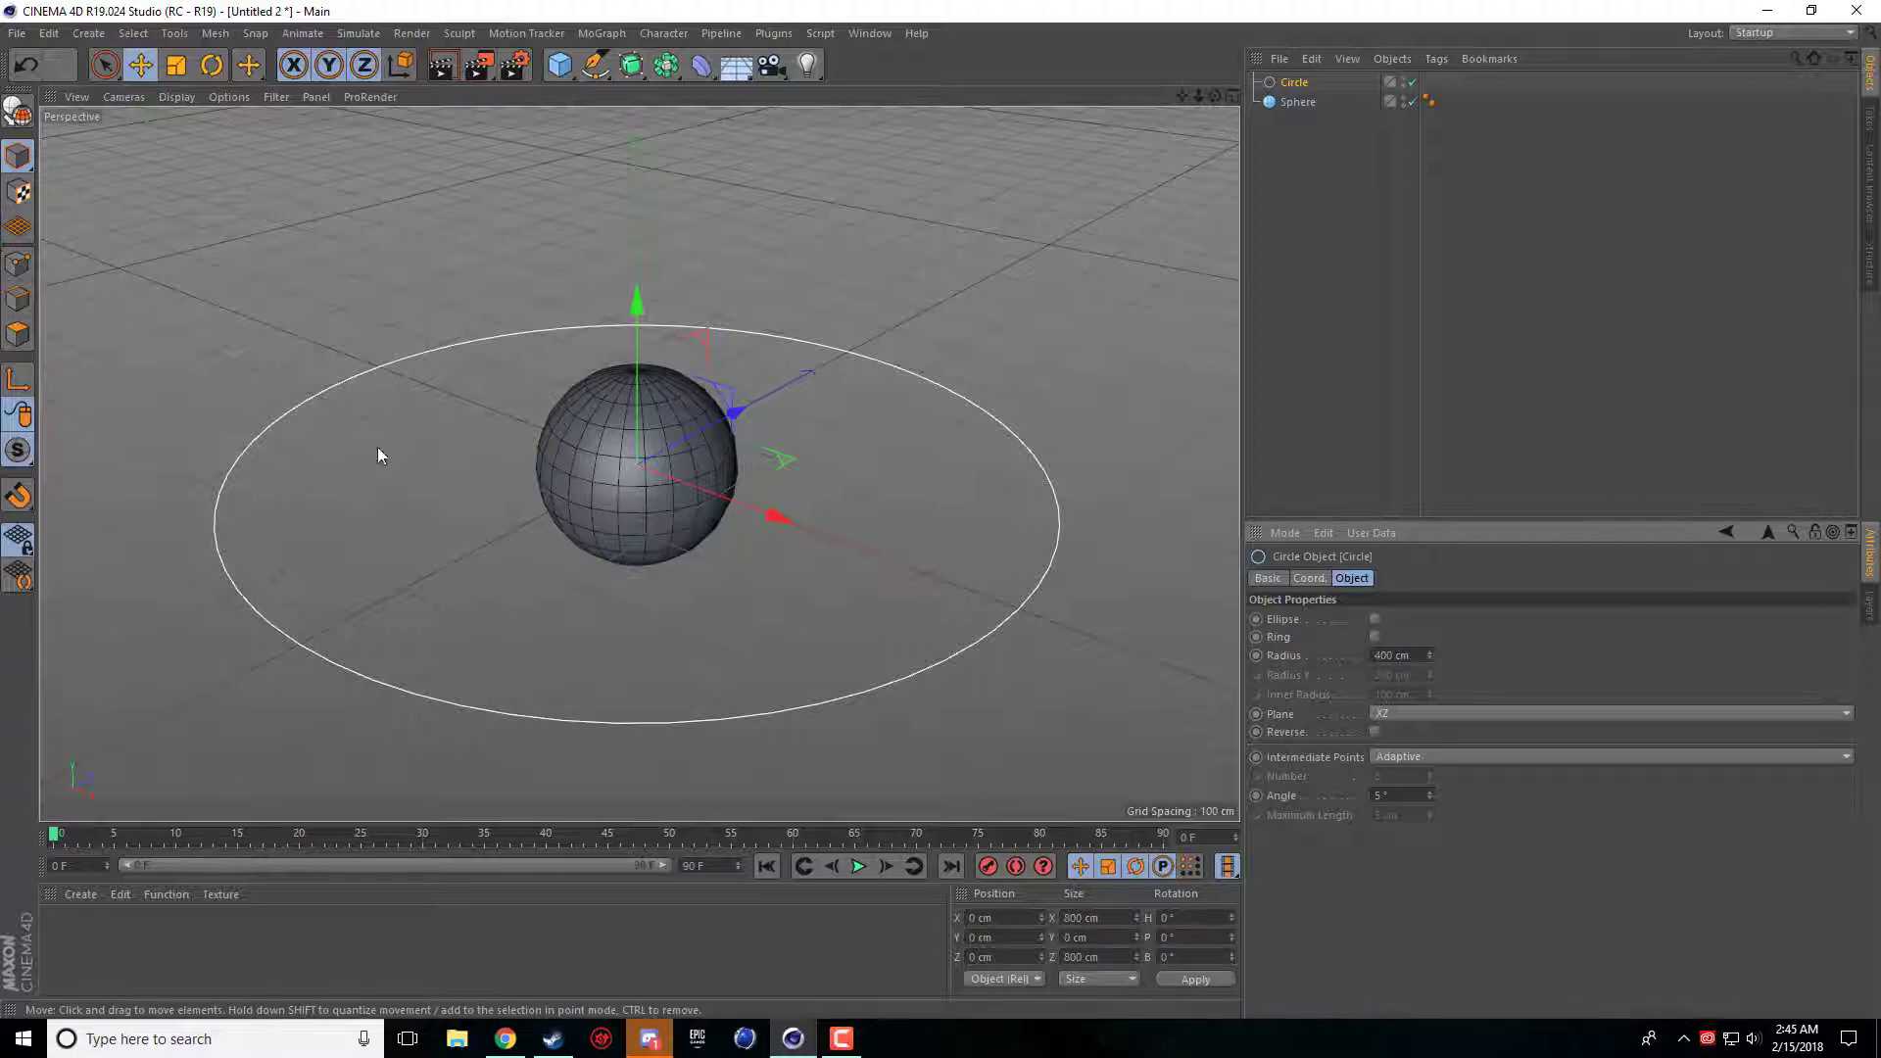
Step: Add a MoGraph Spline effector and make it a child of the sphere
left_click(1297, 102)
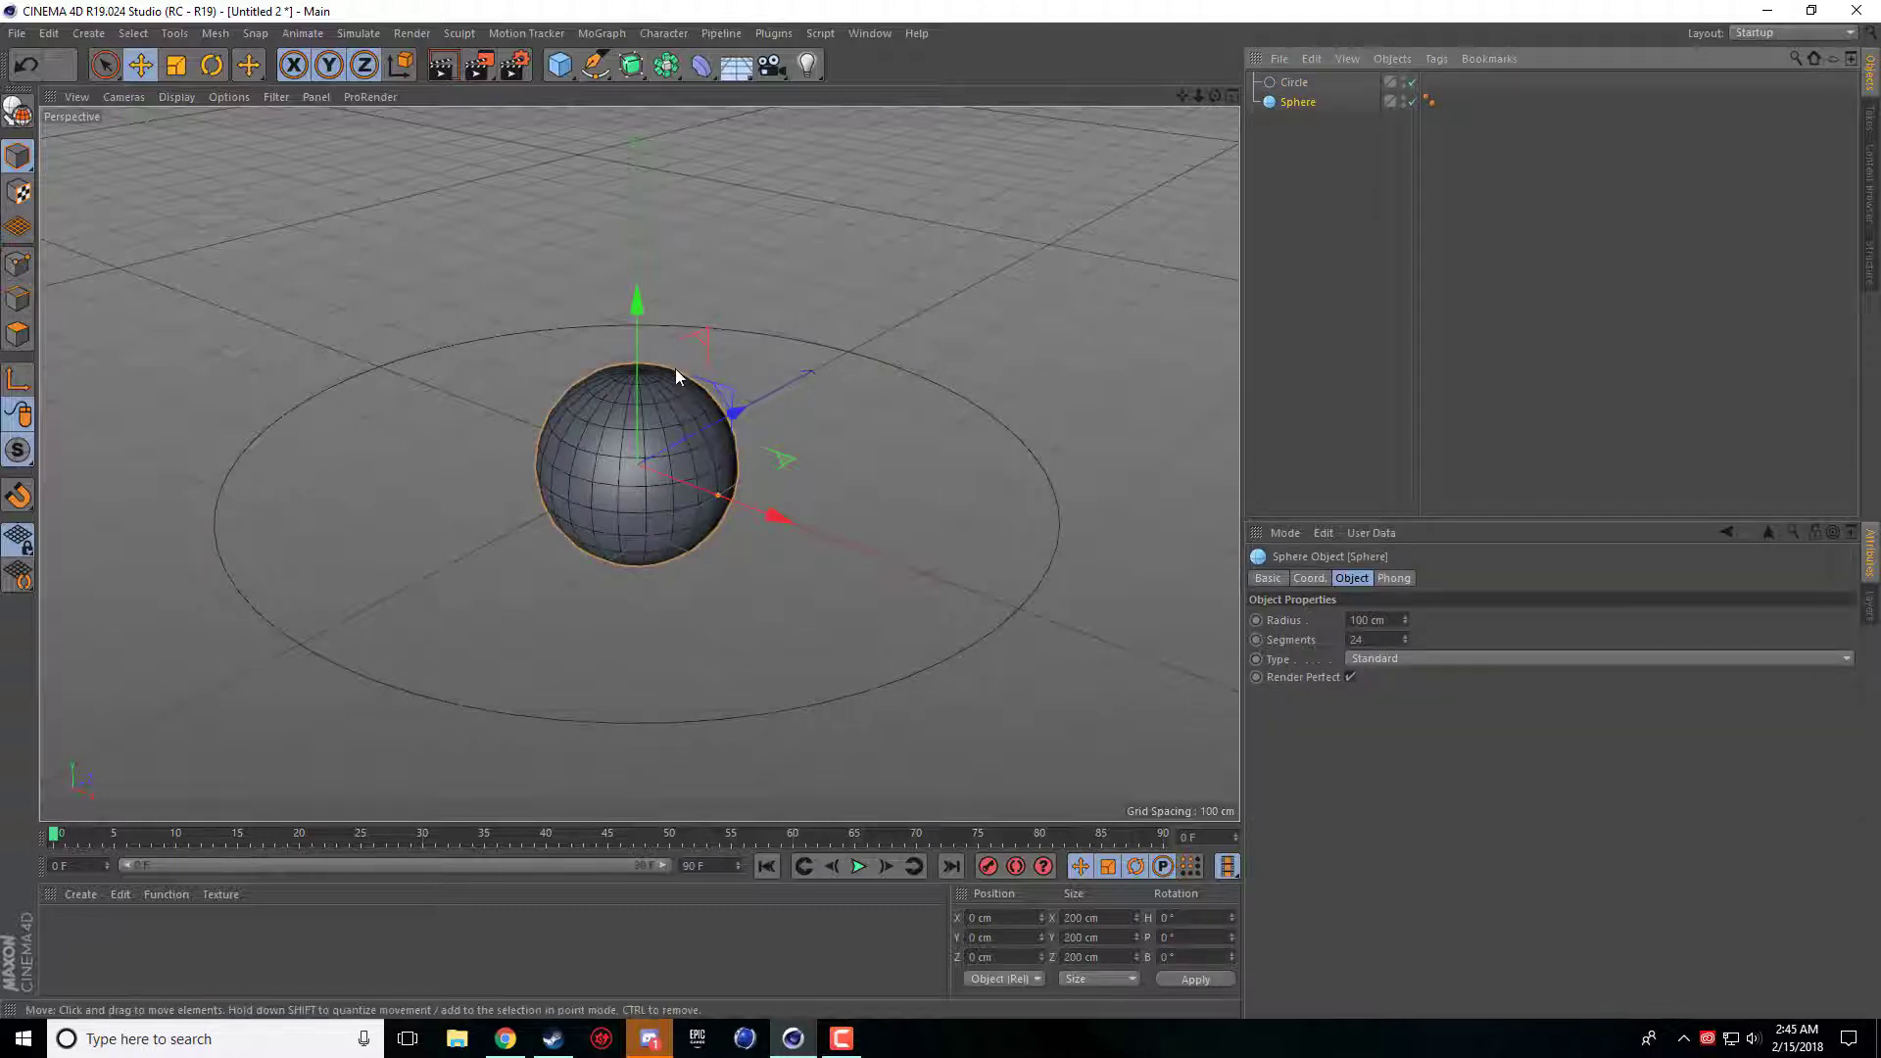
left_click(601, 34)
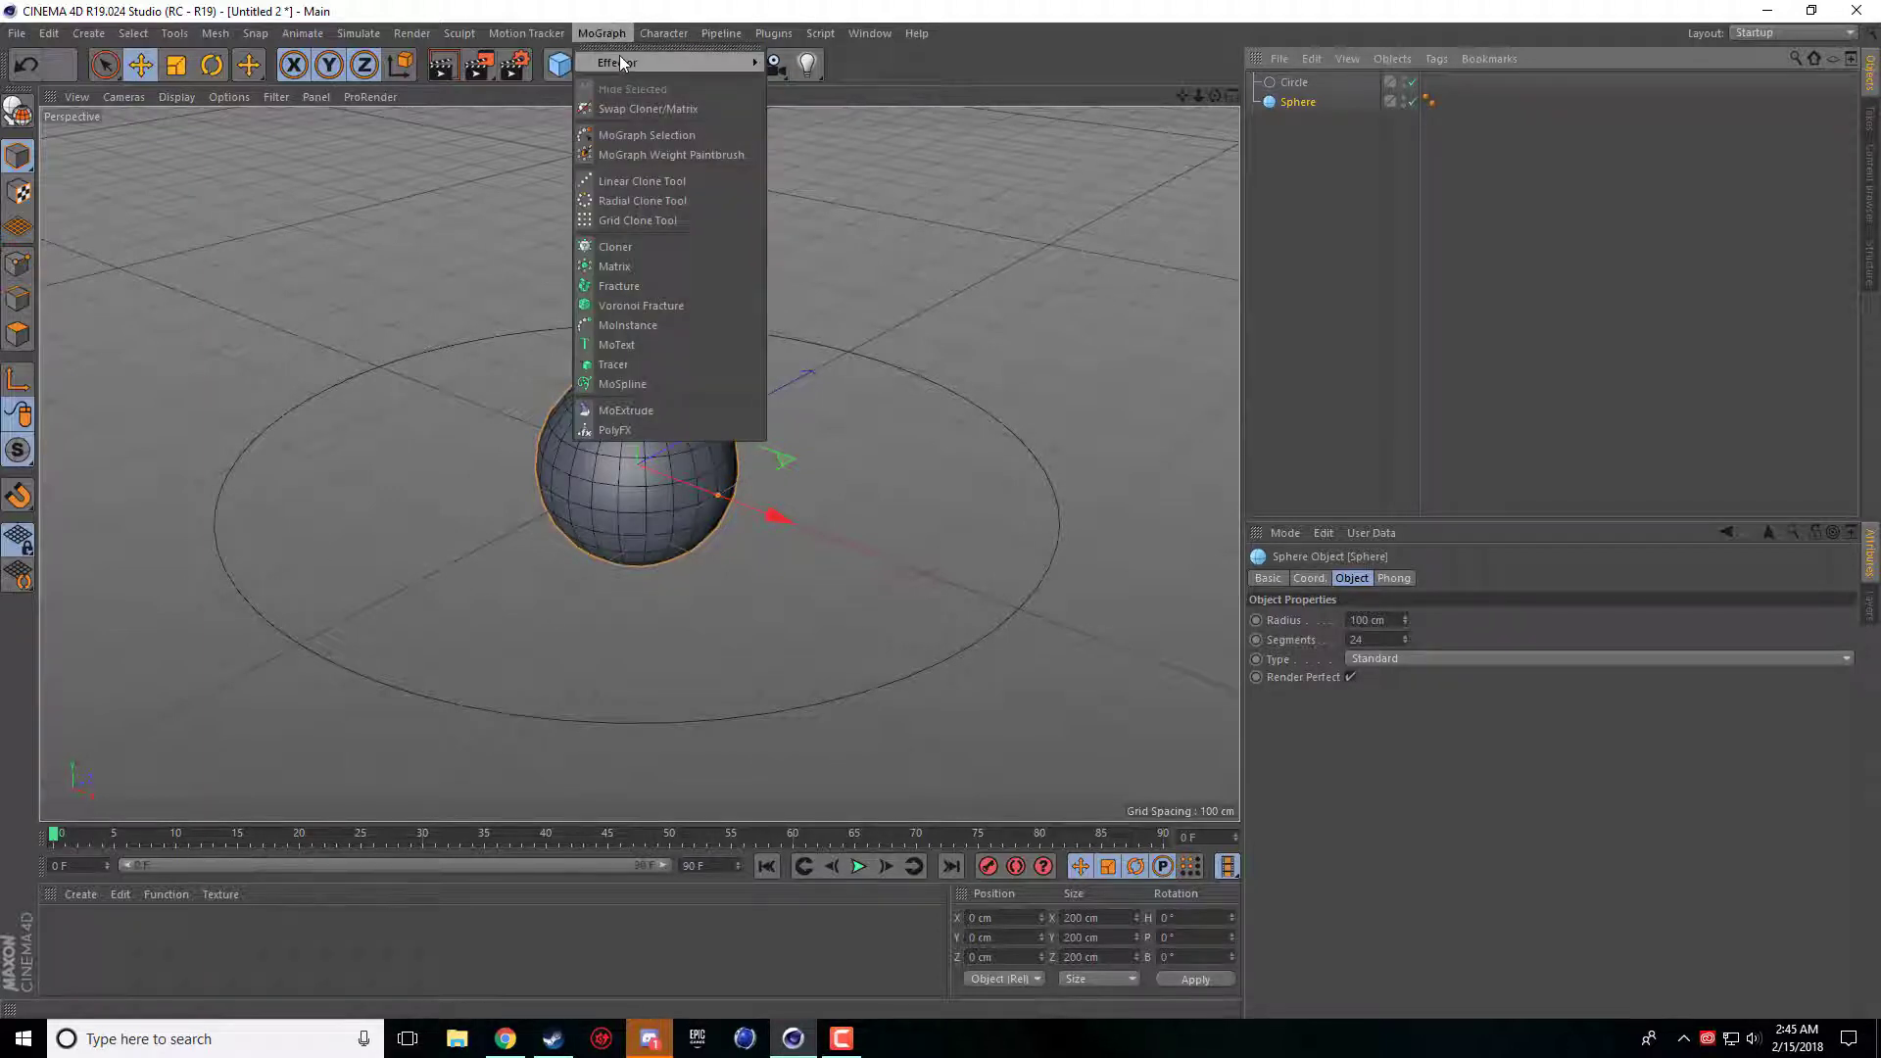
mouse_move(628, 64)
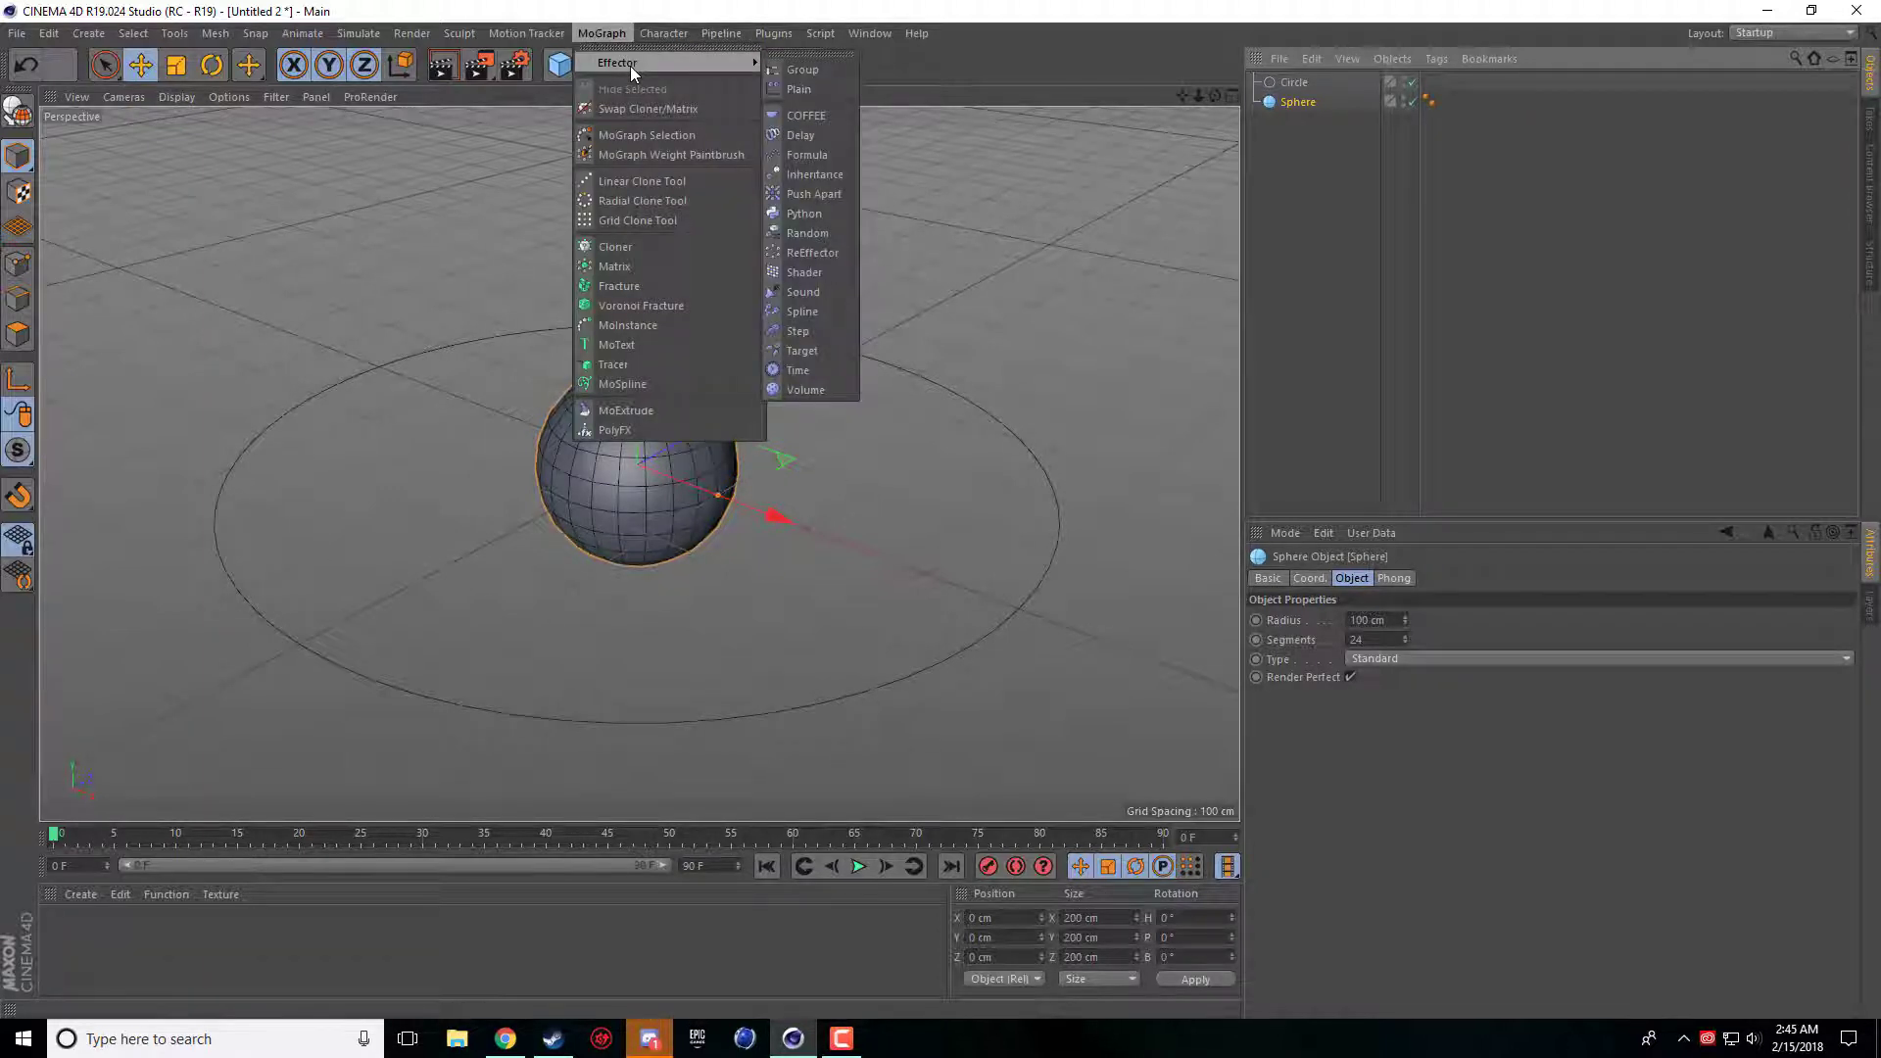
left_click(824, 313)
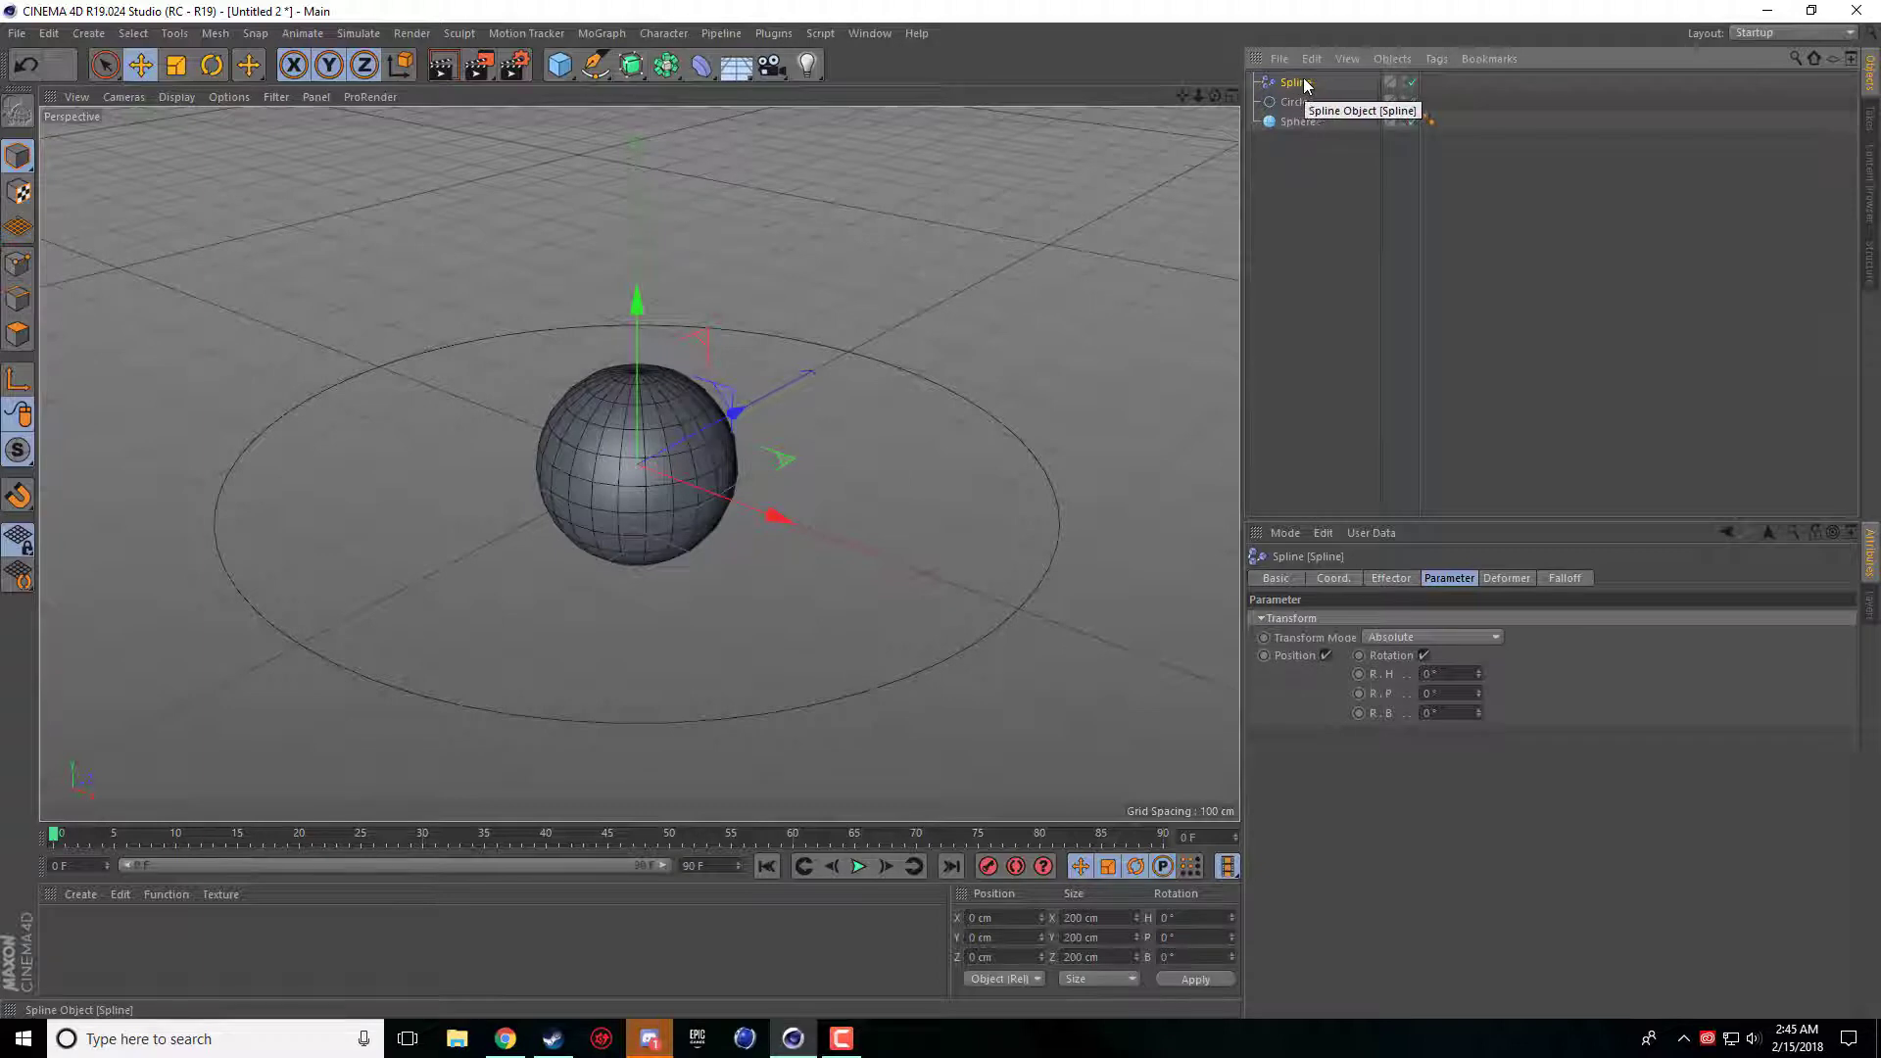
left_click_drag(1299, 87, 1298, 124)
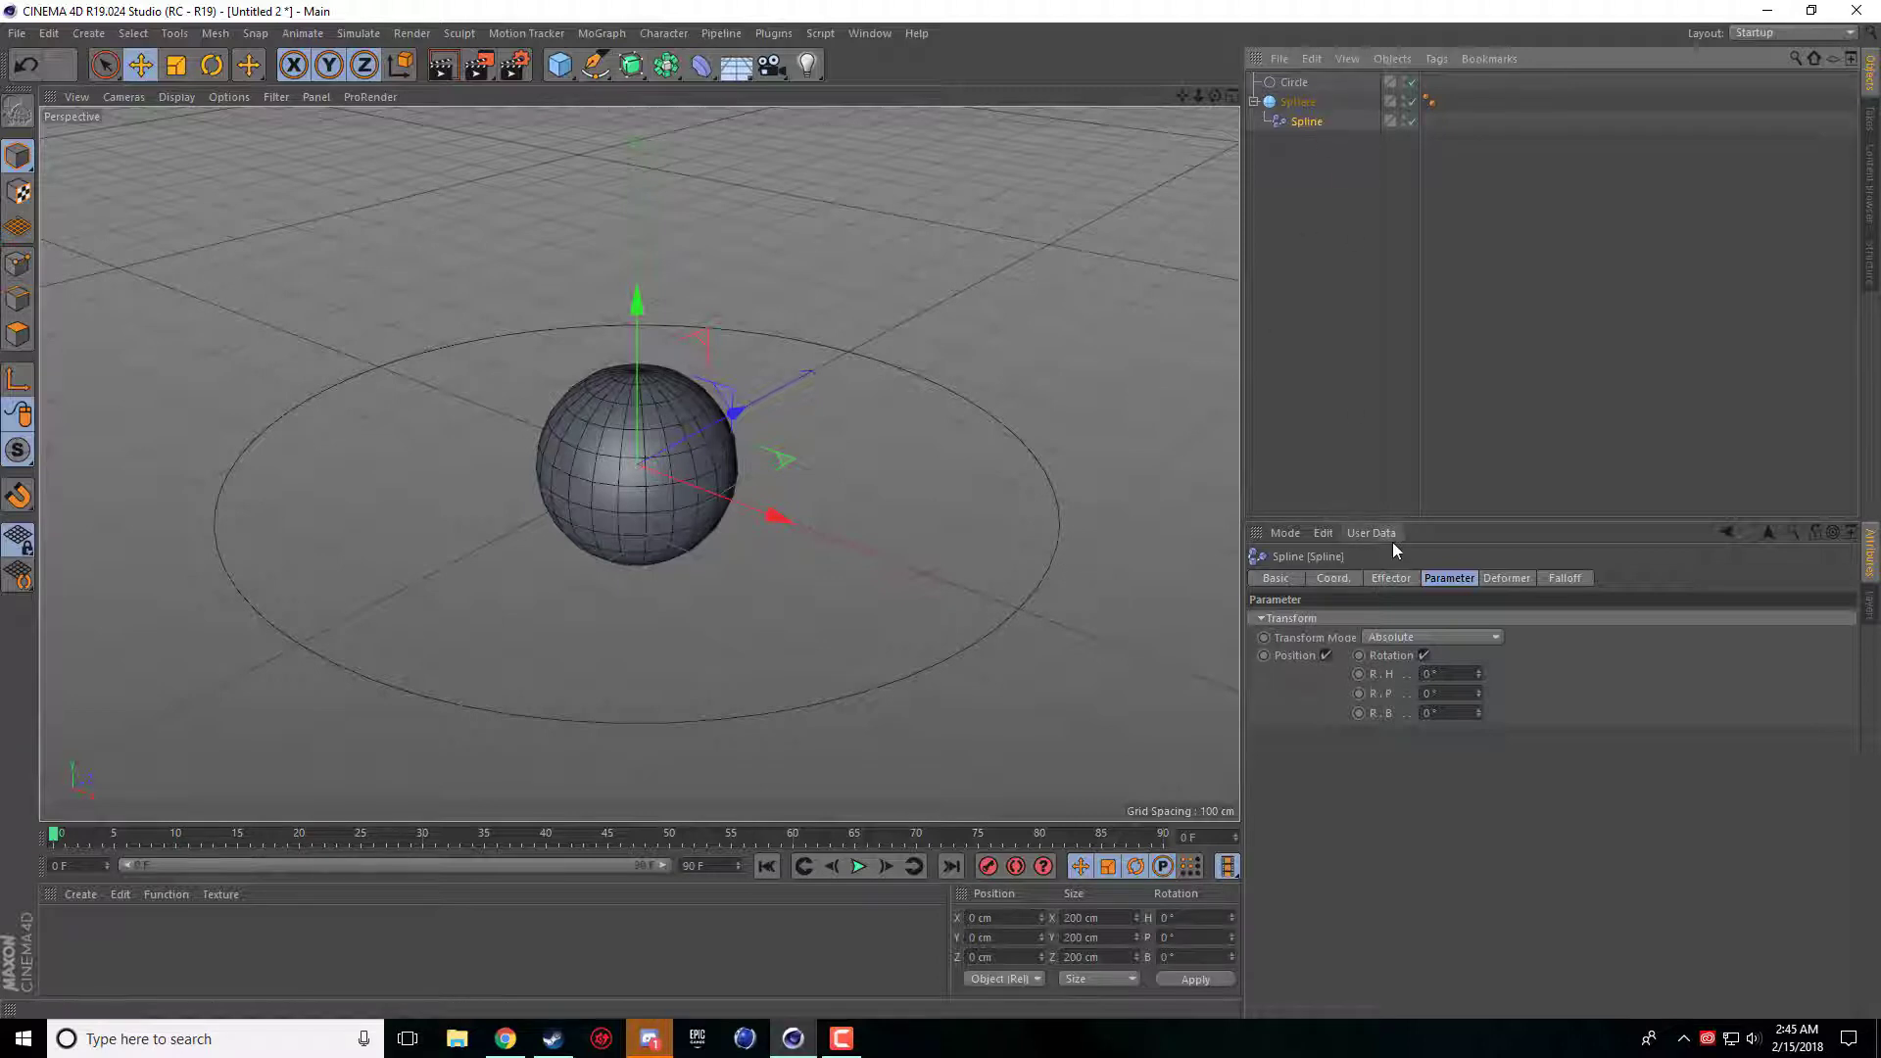
Step: Assign the circle as the Spline effector's path spline
left_click(1388, 579)
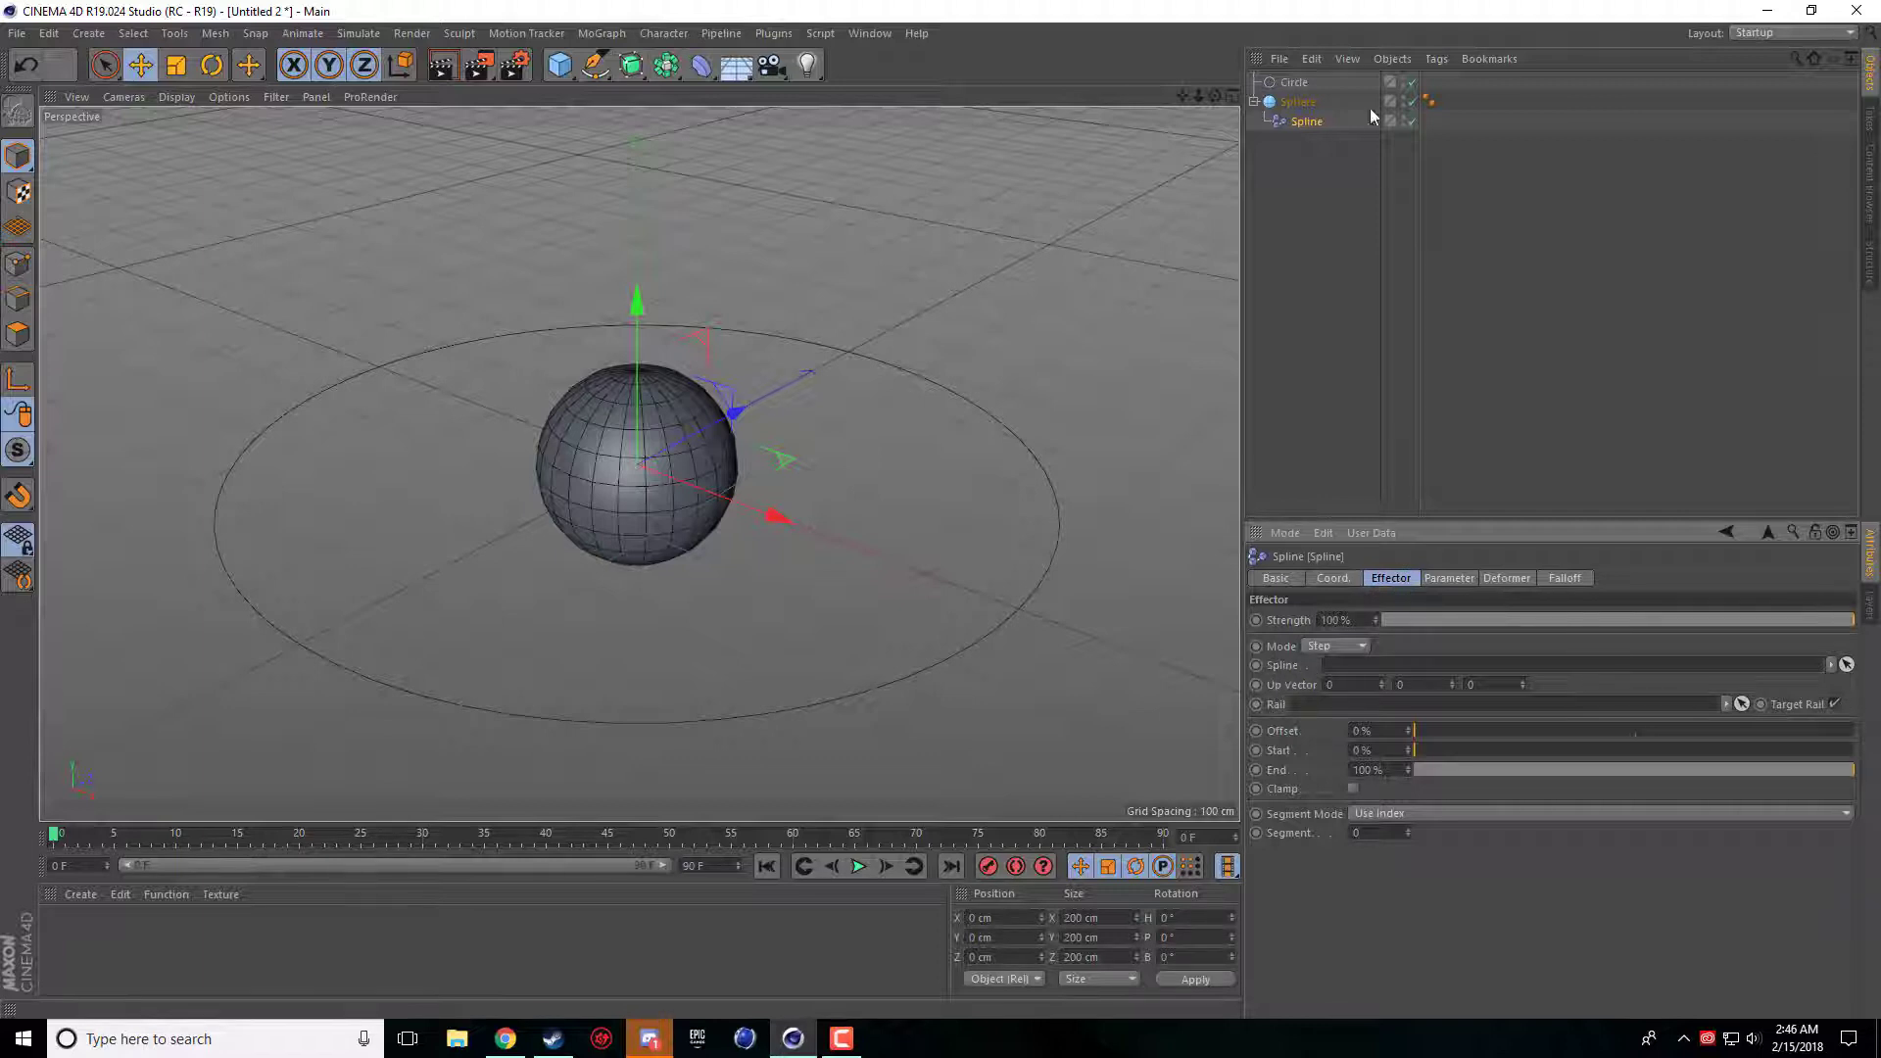
left_click(1288, 86)
left_click_drag(1289, 86, 1368, 667)
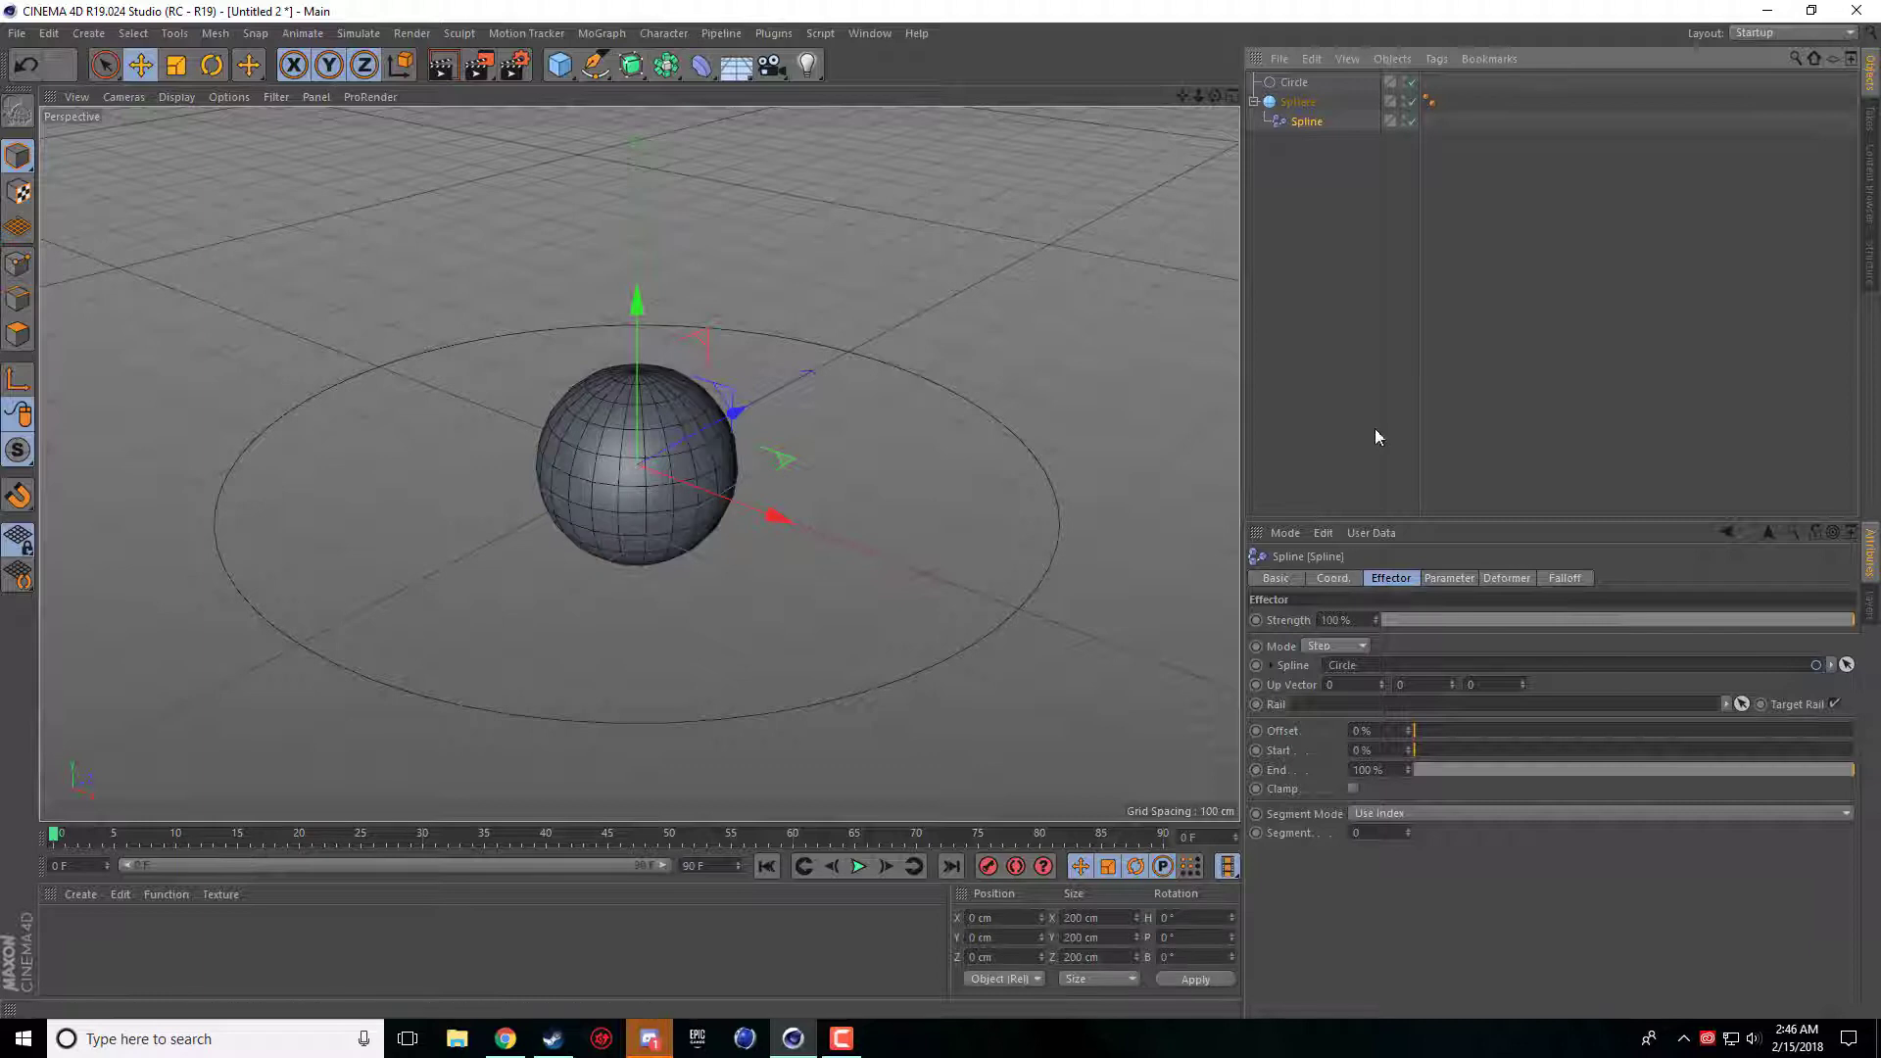
Step: Set the Spline effector's deformation to Object
left_click(1509, 578)
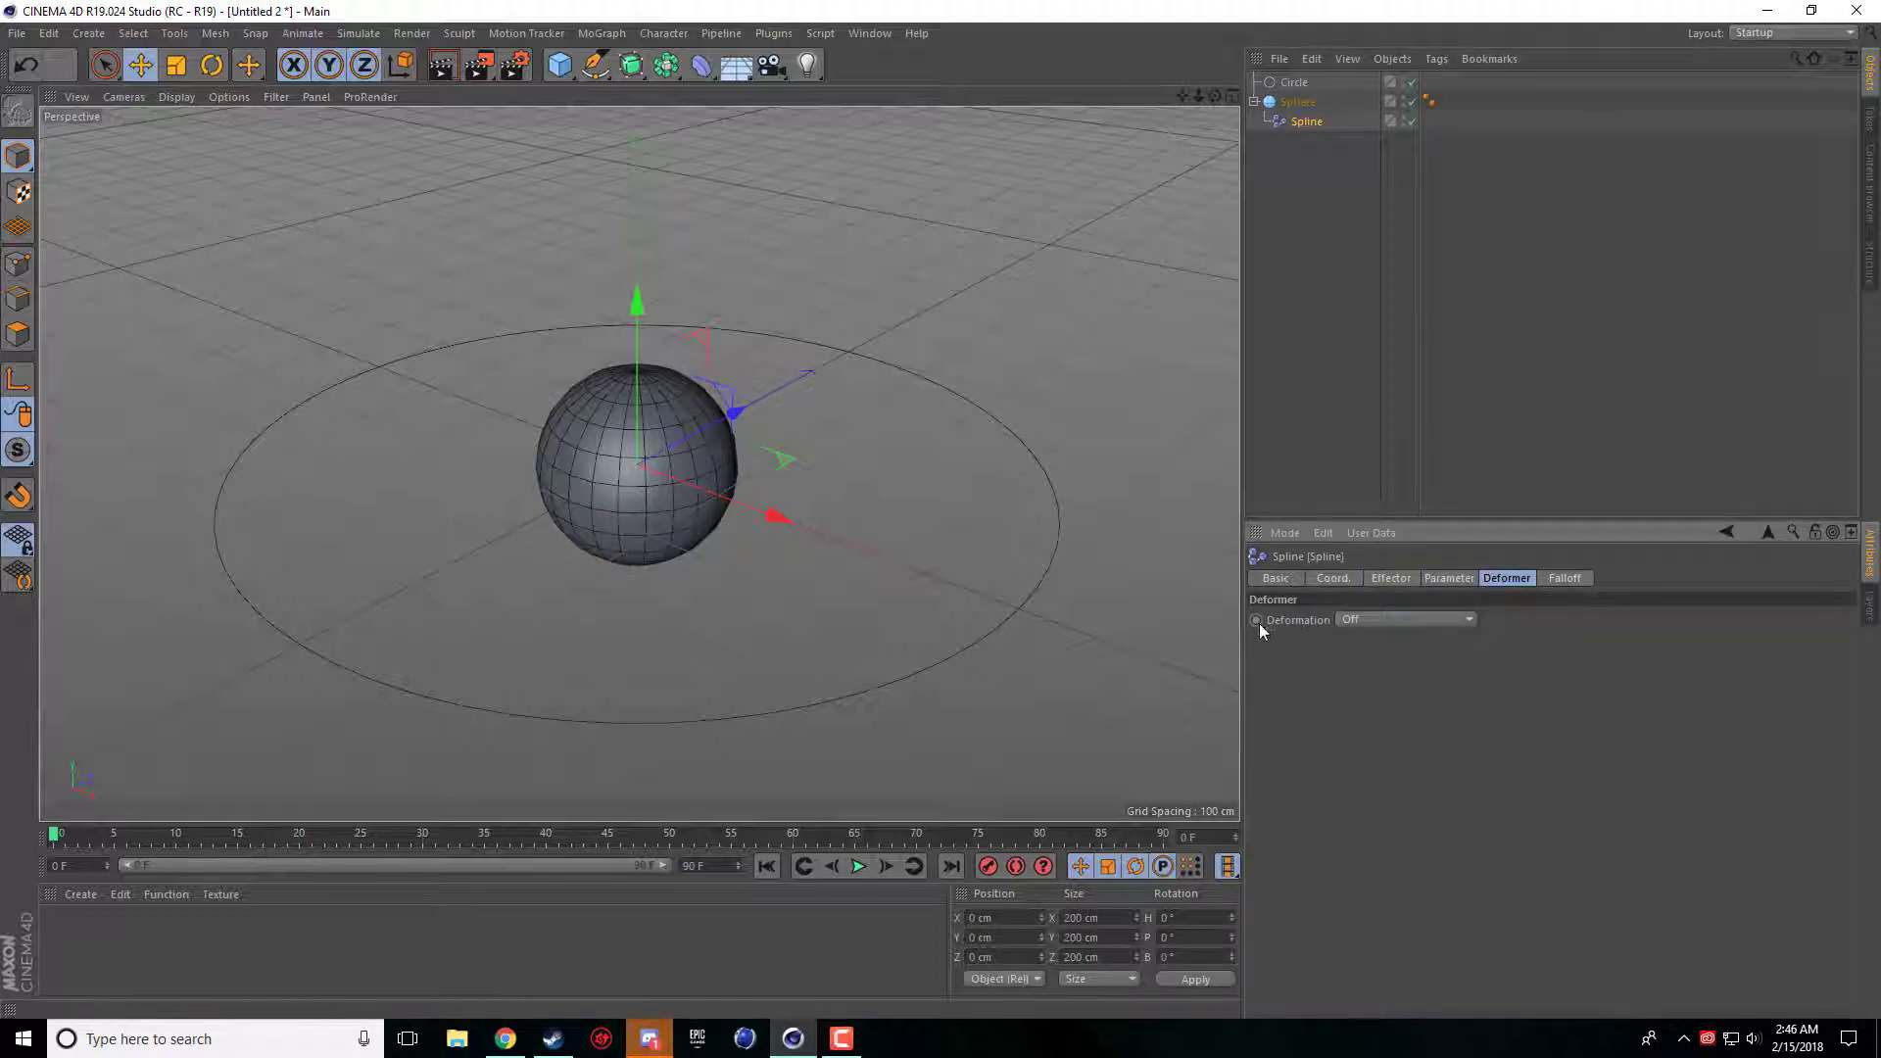
left_click(1381, 619)
left_click(1380, 657)
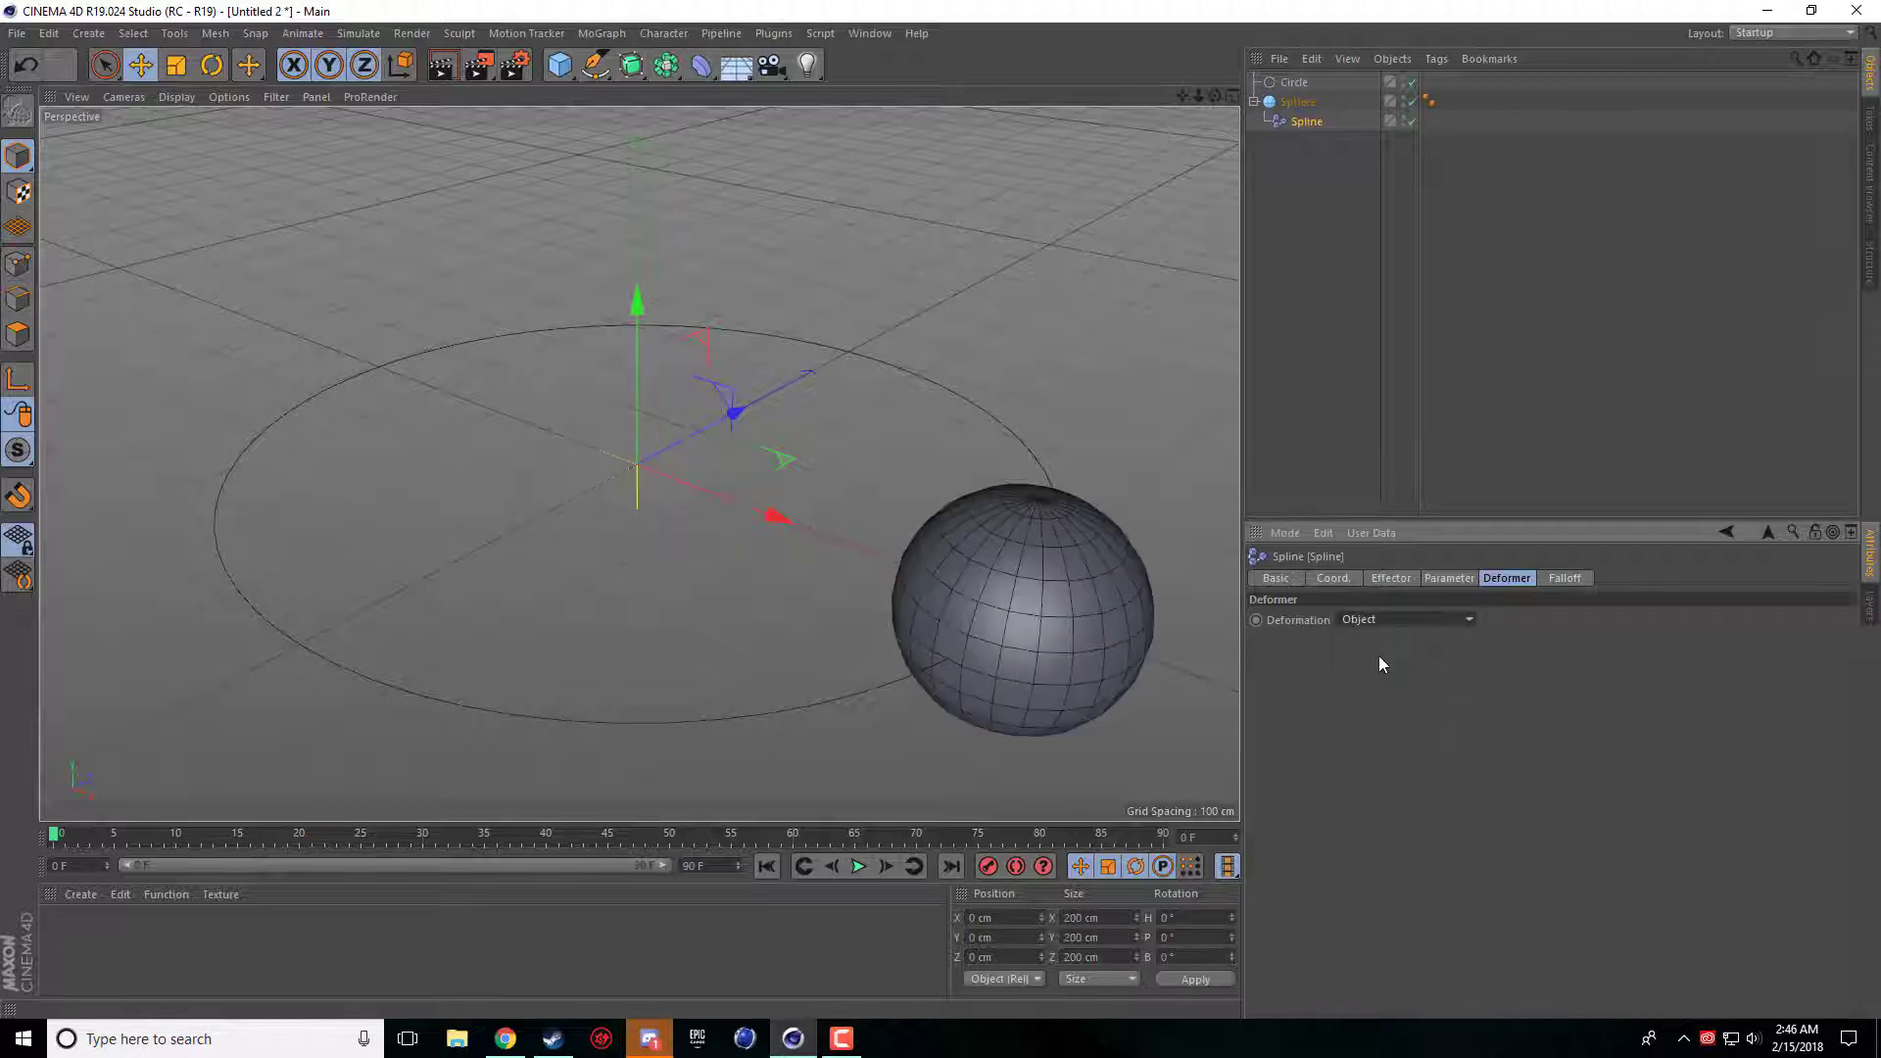
middle_click_drag(639, 465, 590, 445, "alt")
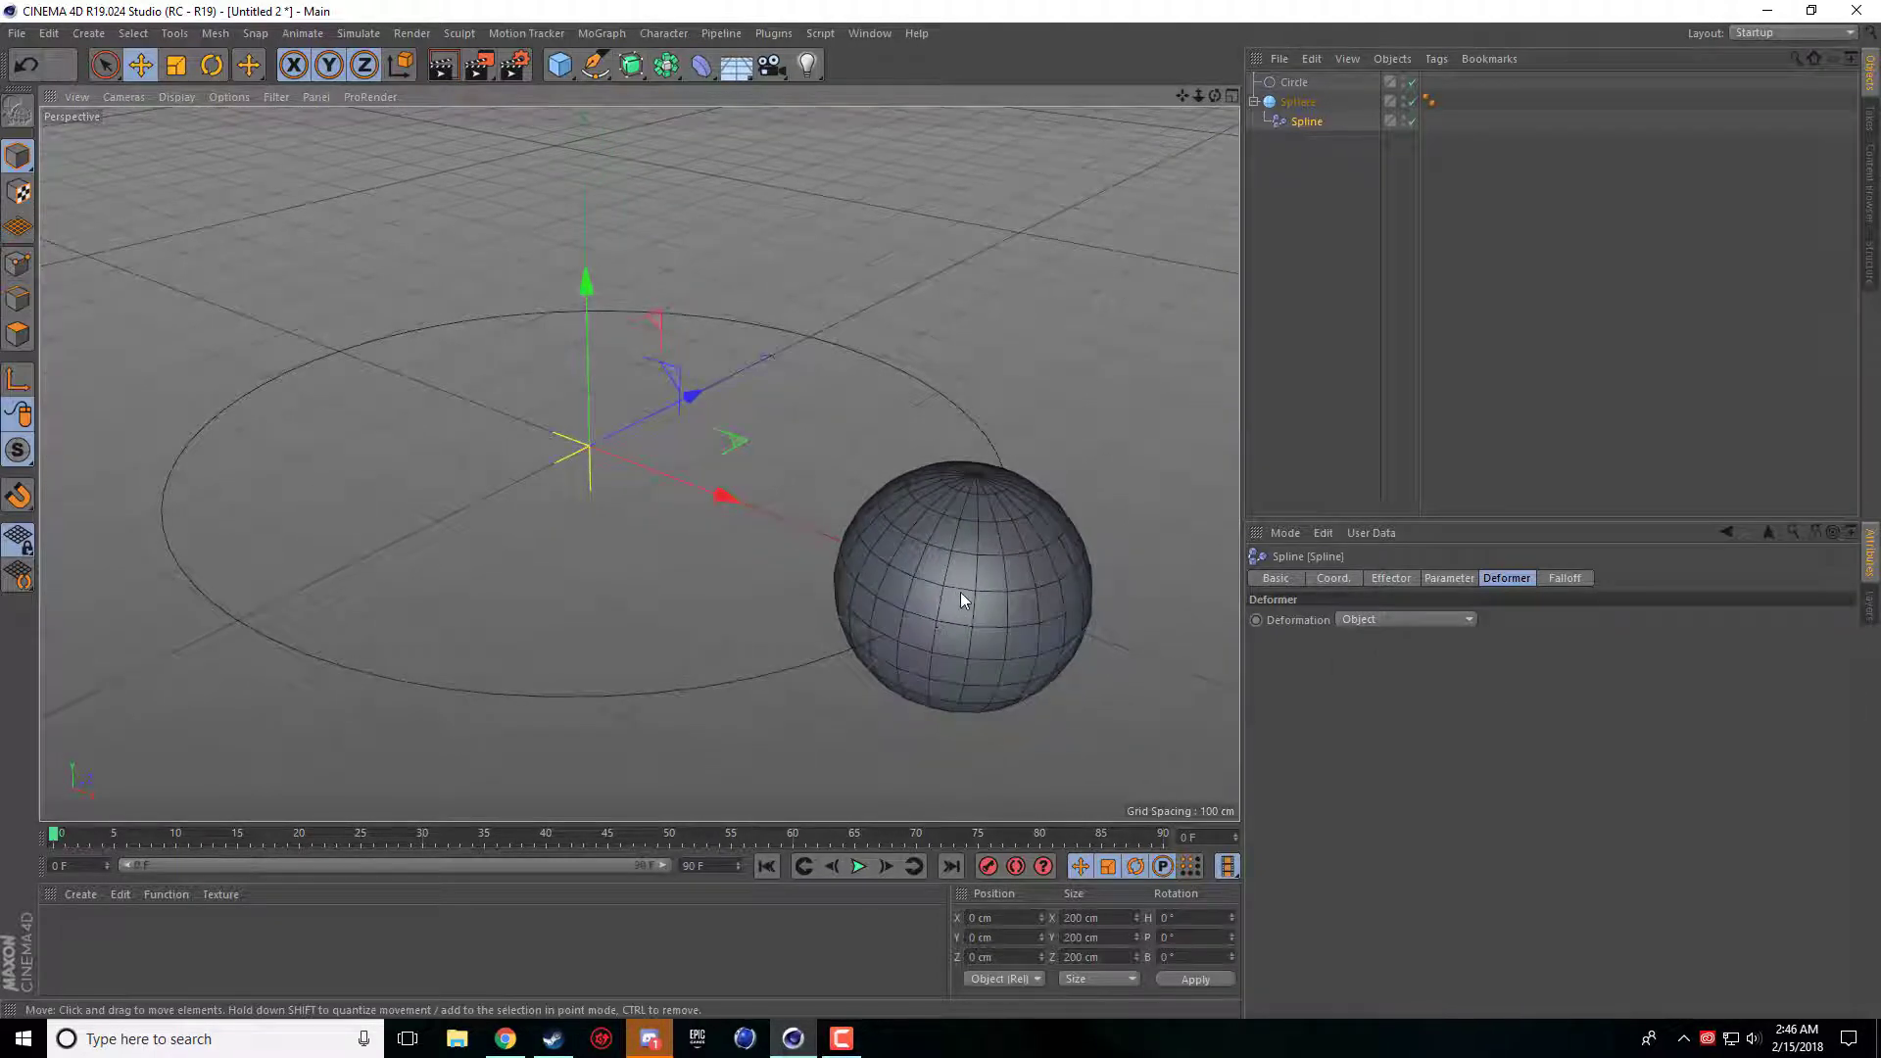
Step: Try out the effector's offset, start and end values, restoring start to 0% and end to 100%
left_click(1411, 580)
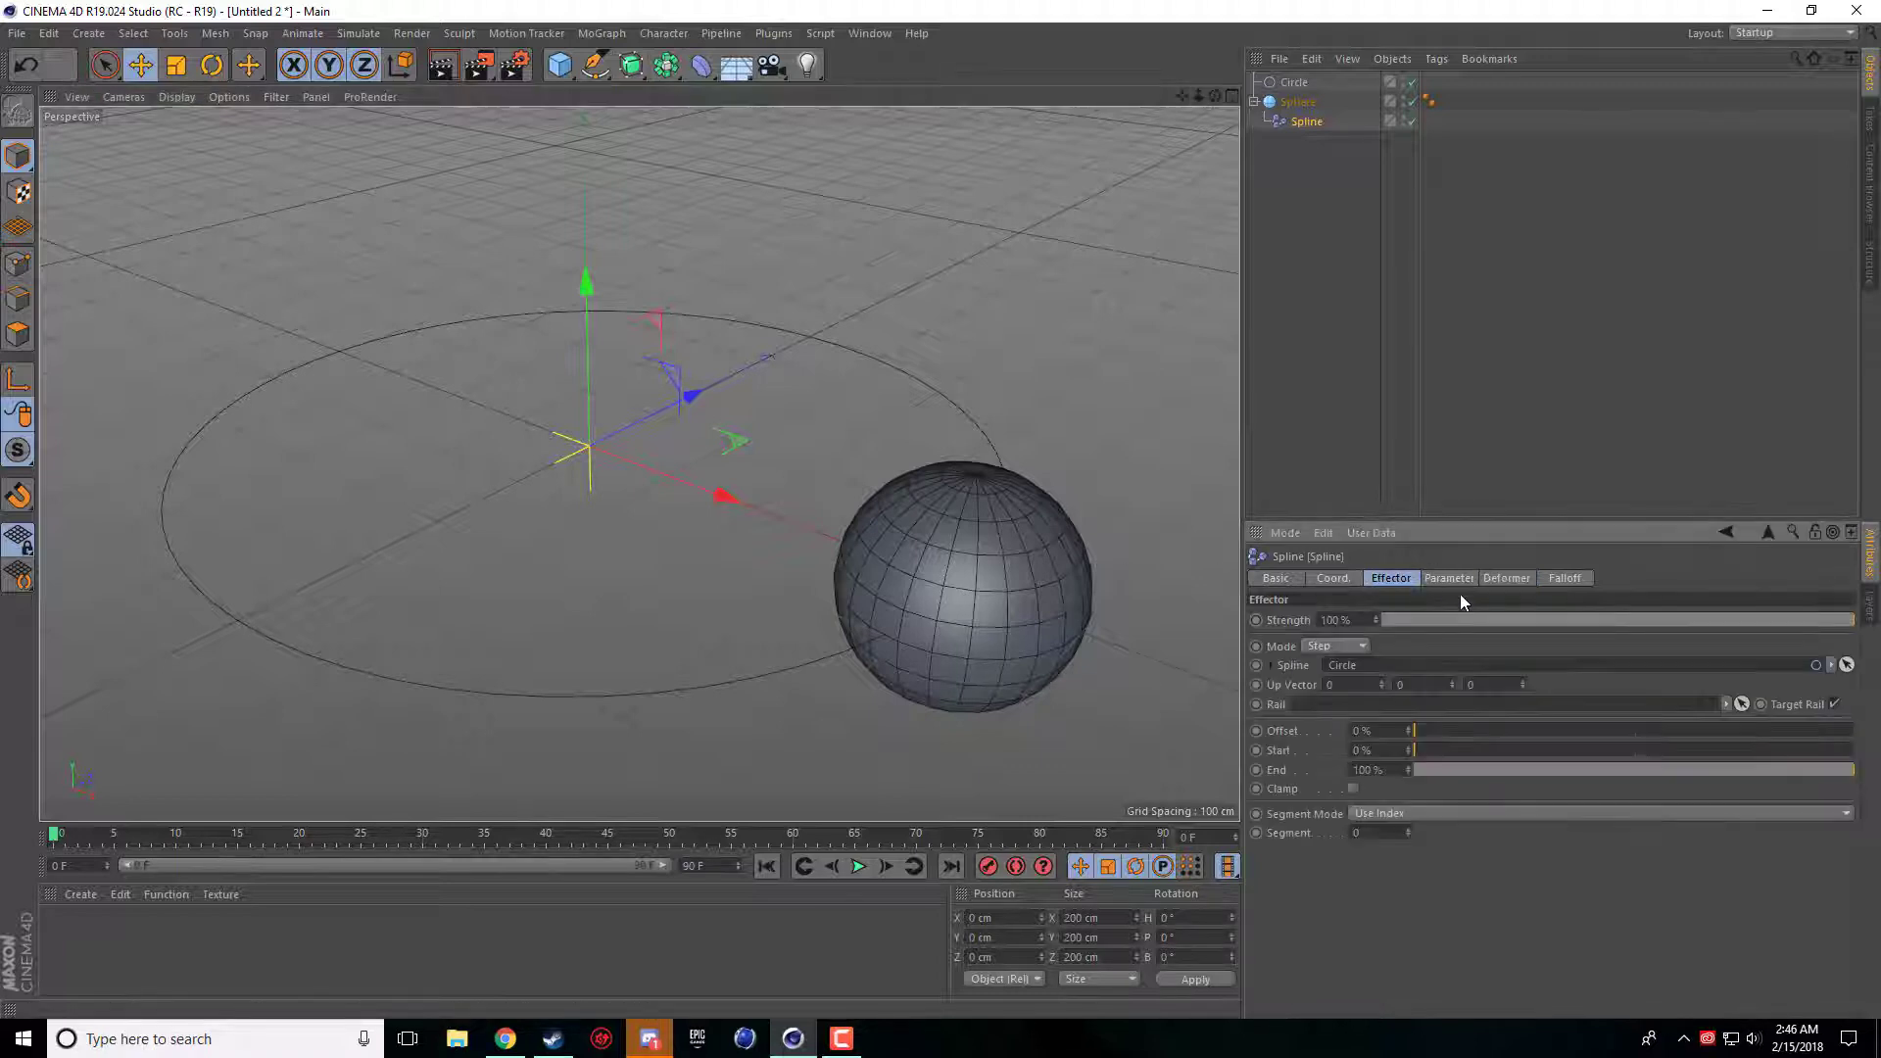
left_click_drag(1417, 735, 1328, 716)
left_click(1644, 769)
left_click_drag(1496, 751, 1286, 751)
left_click_drag(1644, 769, 1861, 773)
Step: Review the Spline effector's transform modes and try its Point and Polygon deformations, restoring Object deformation
left_click(1448, 579)
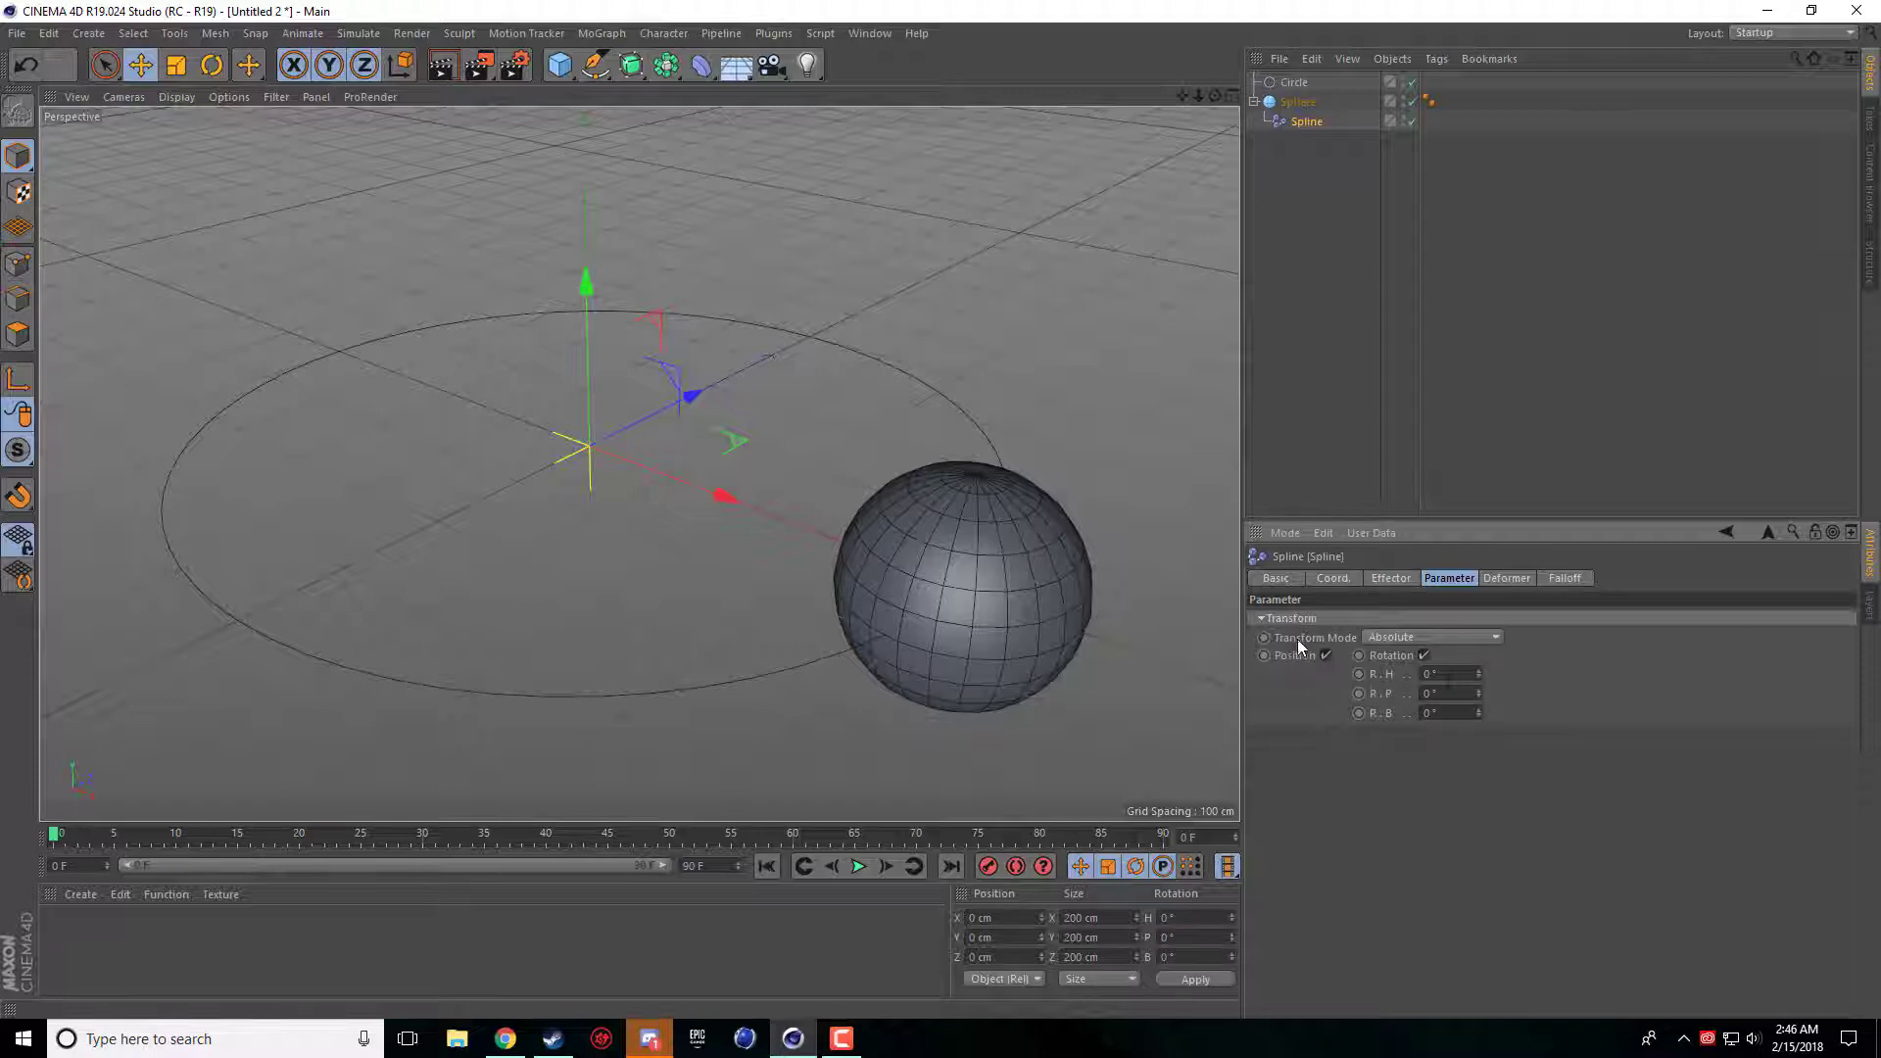
left_click(1421, 638)
left_click(1421, 638)
left_click(1504, 578)
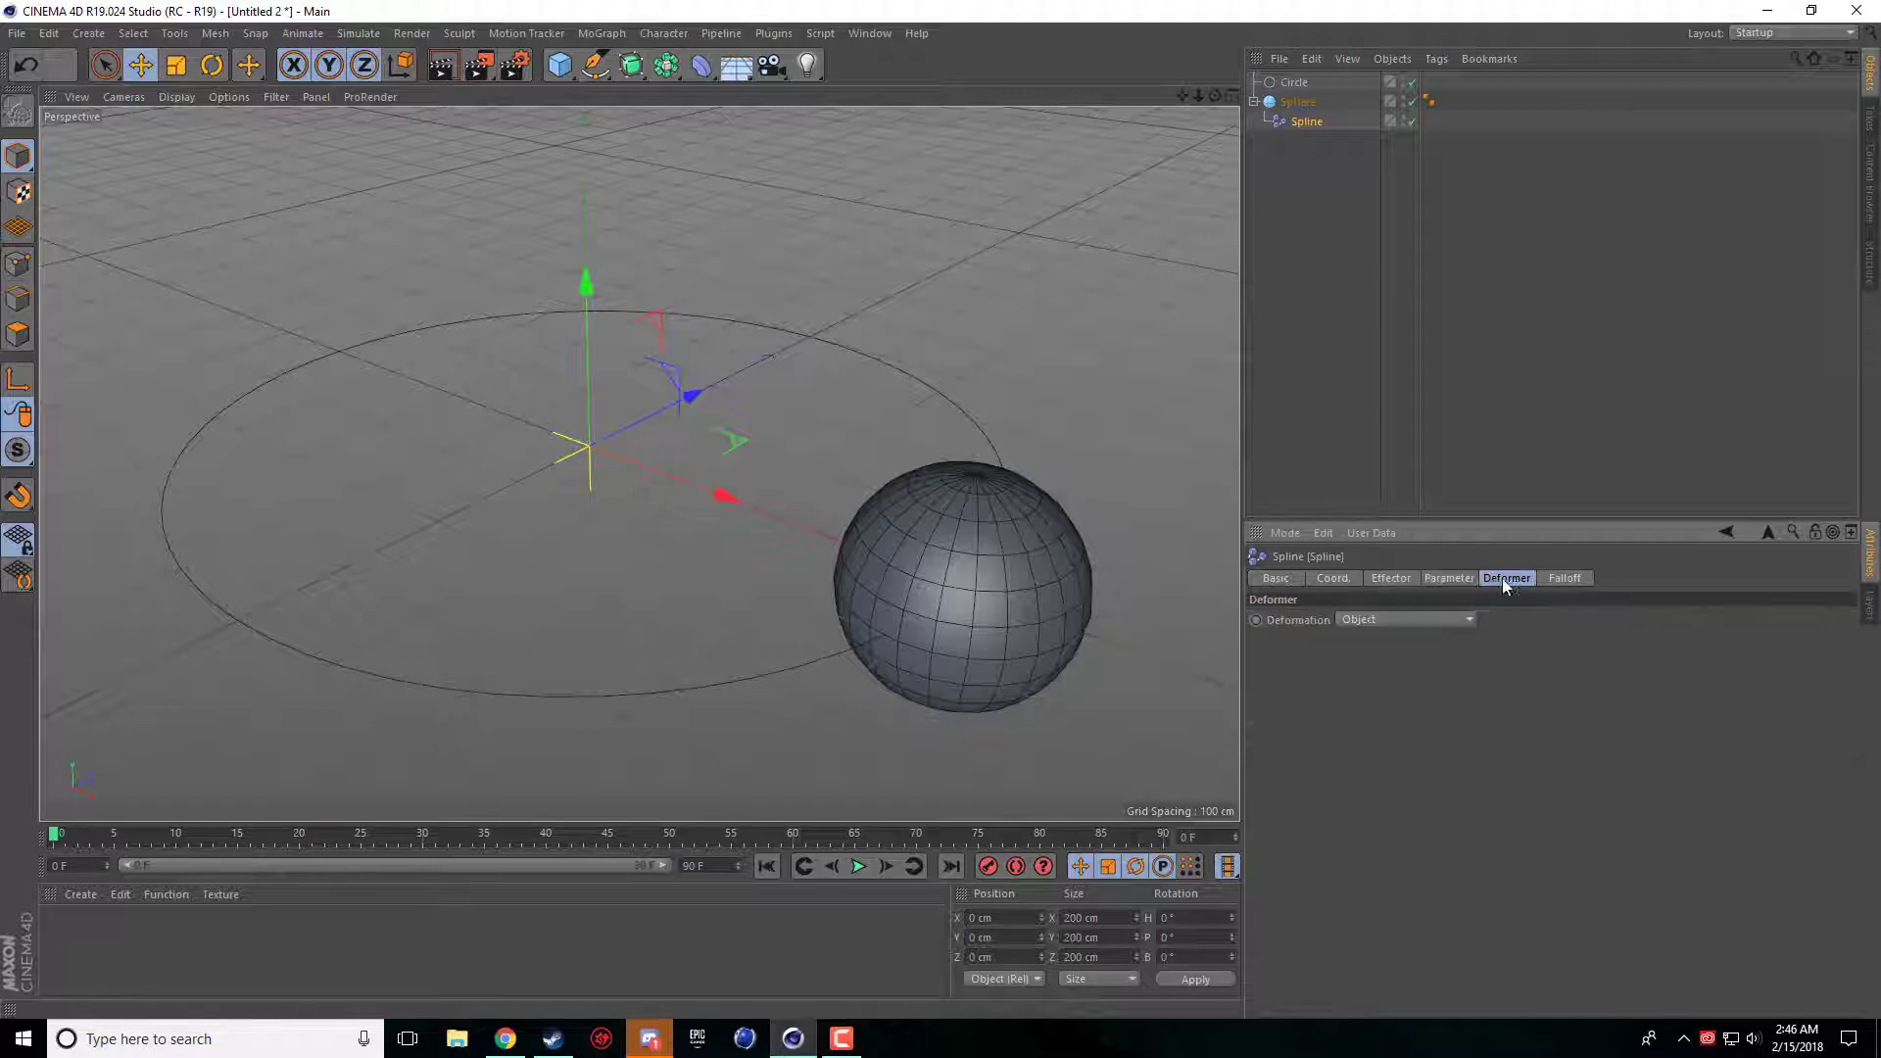
left_click(1369, 619)
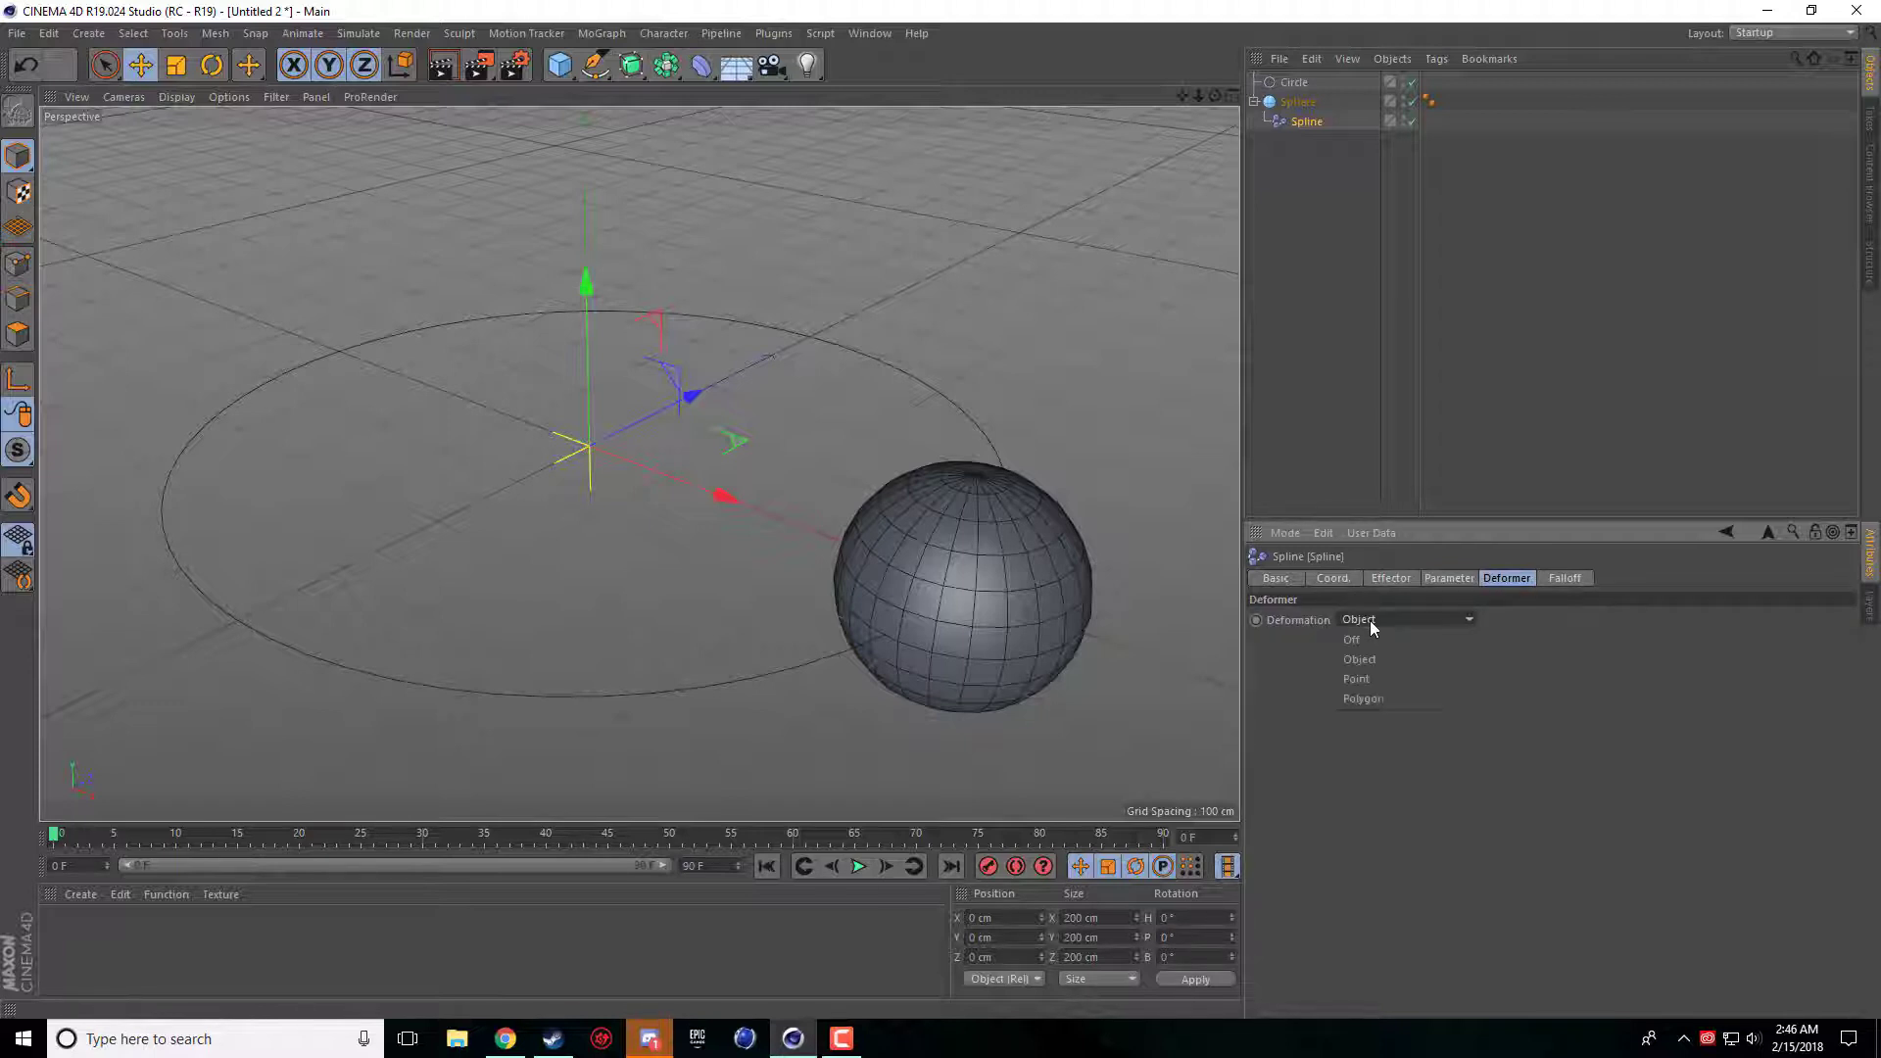
left_click(1378, 678)
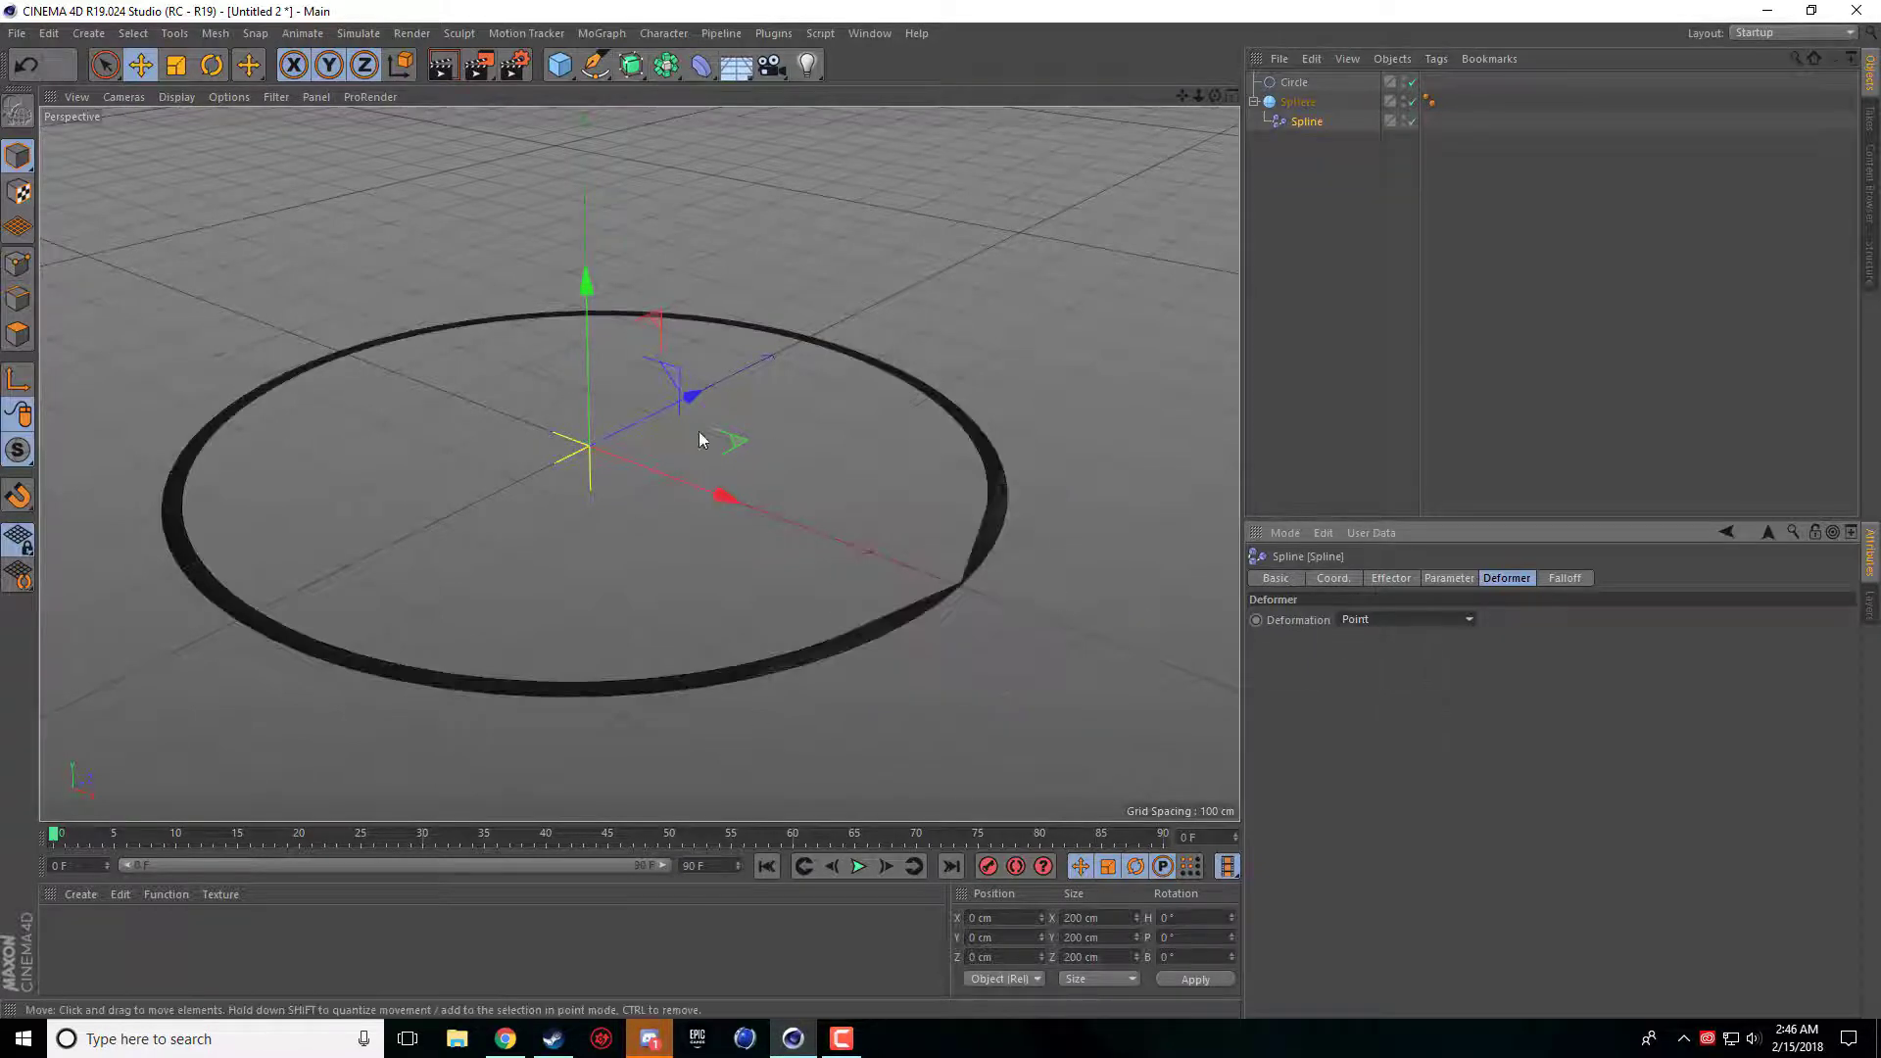
left_click(1409, 620)
left_click(1385, 698)
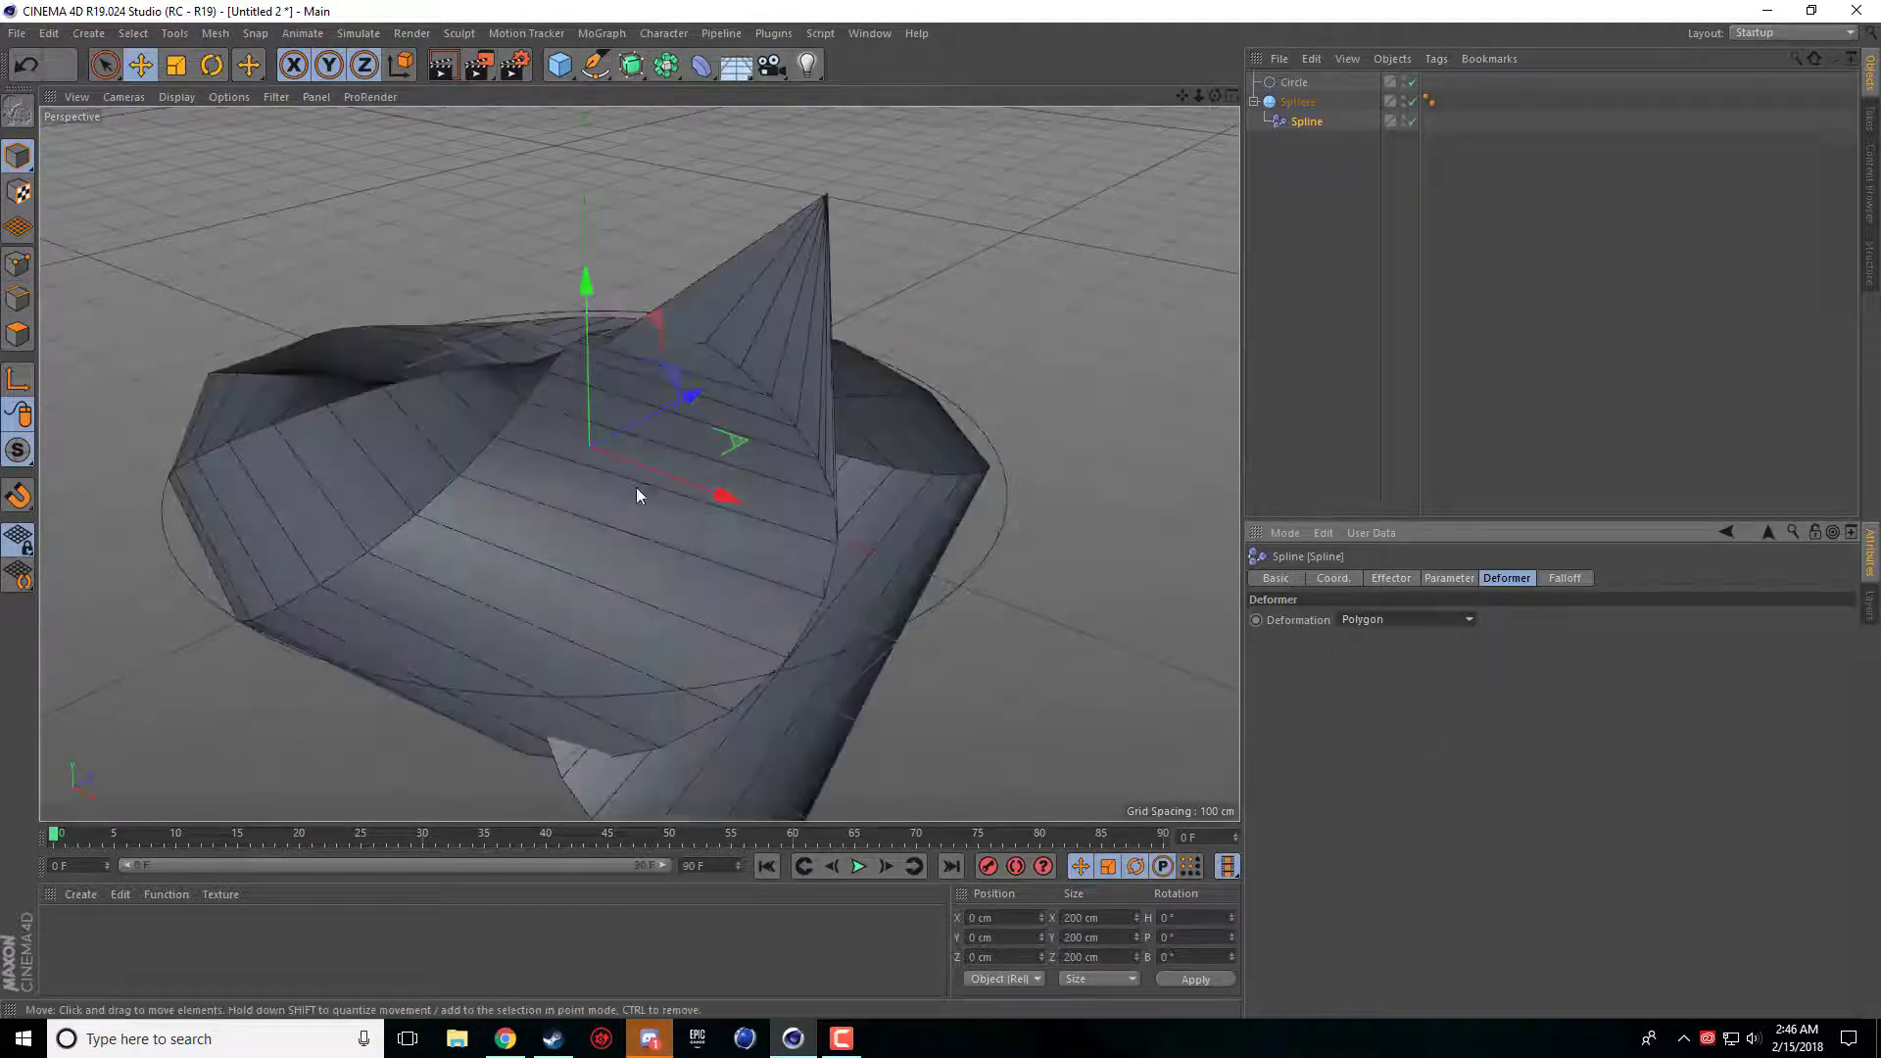
left_click(1408, 619)
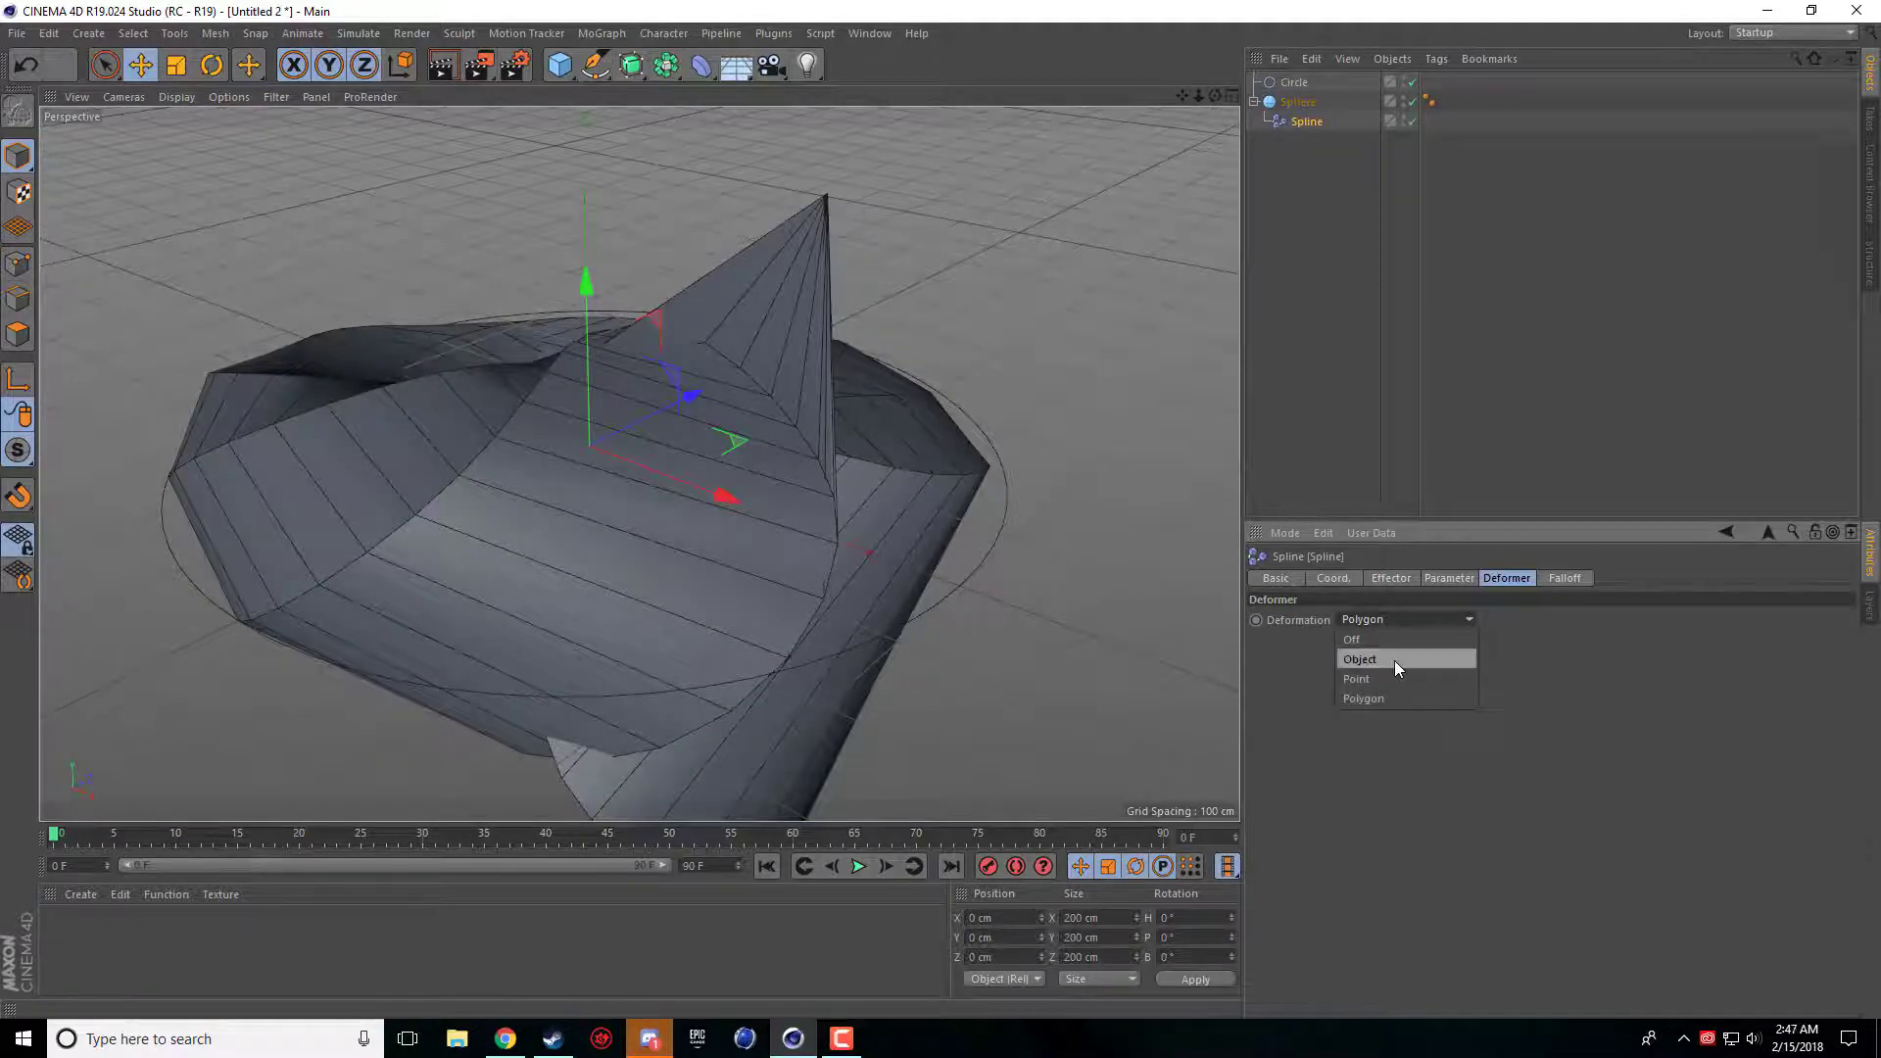
left_click(1395, 661)
Step: Try a Linear falloff on the Spline effector while moving it along Z, restoring the Infinite falloff shape
left_click(1547, 584)
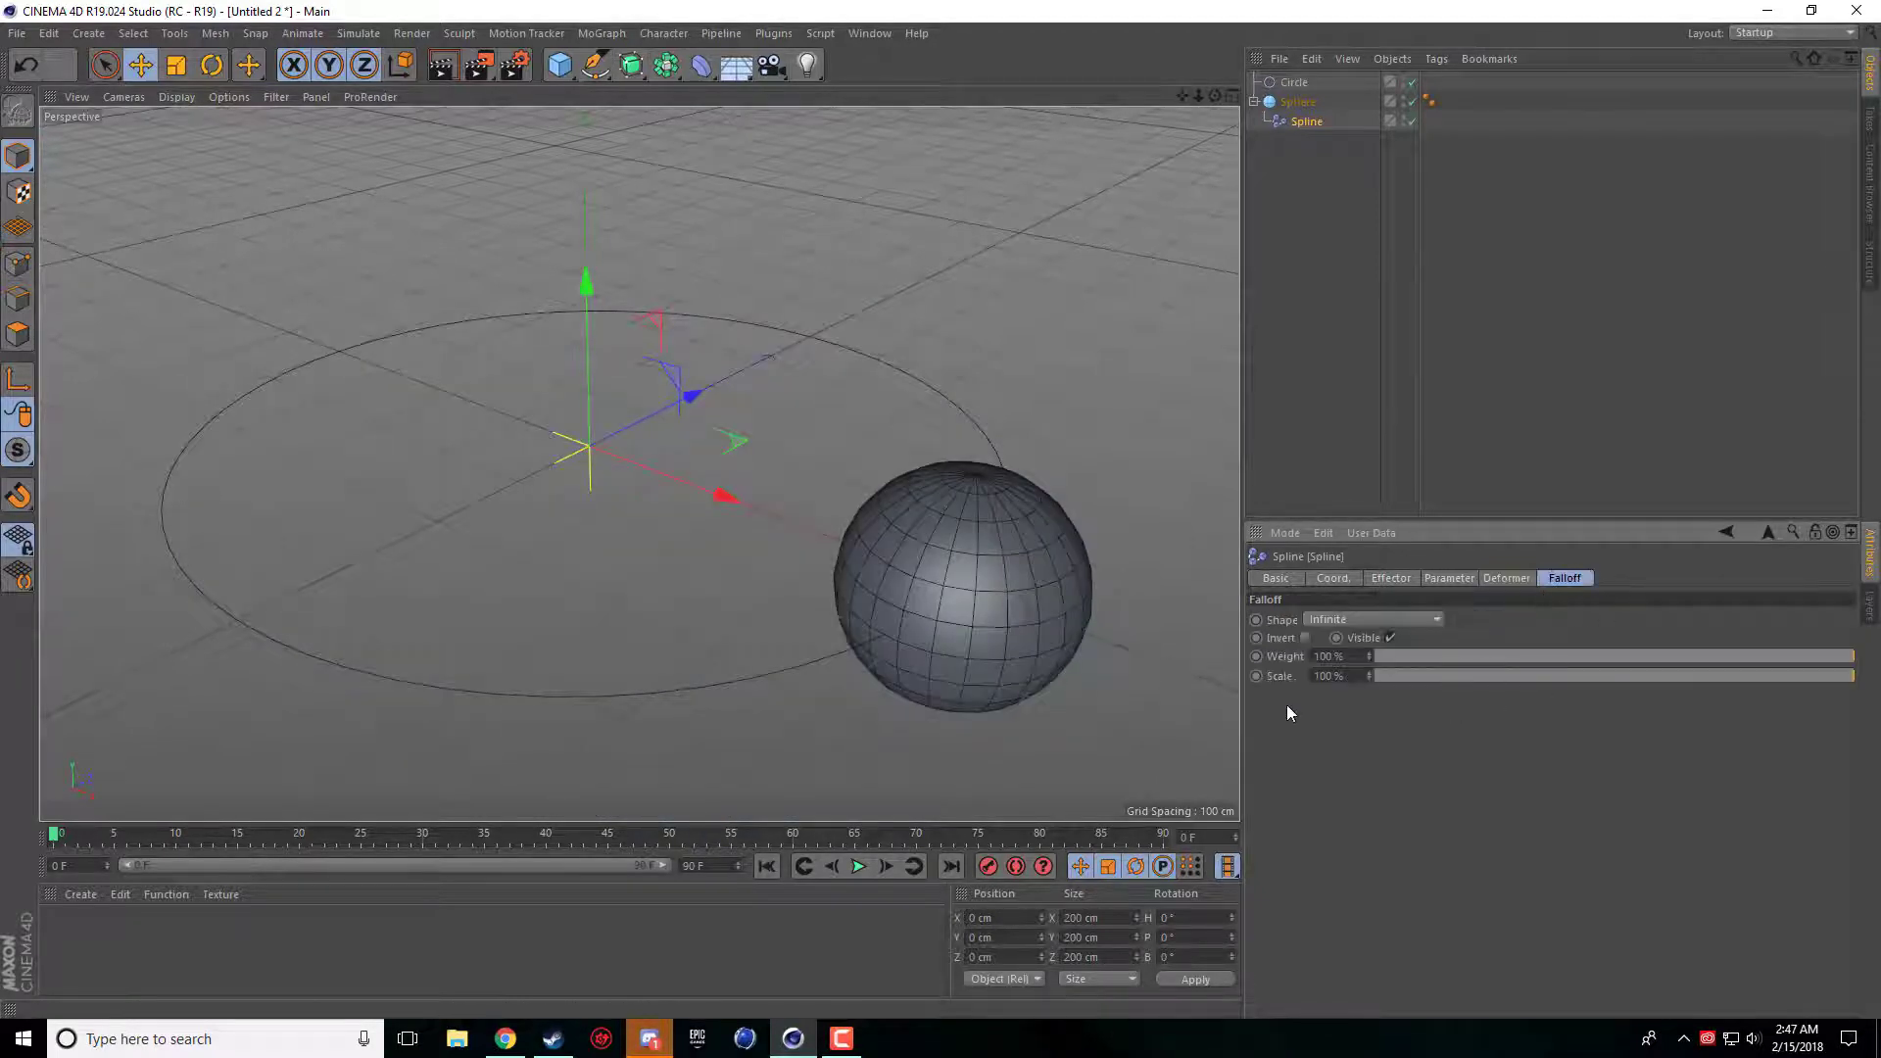
left_click(1340, 620)
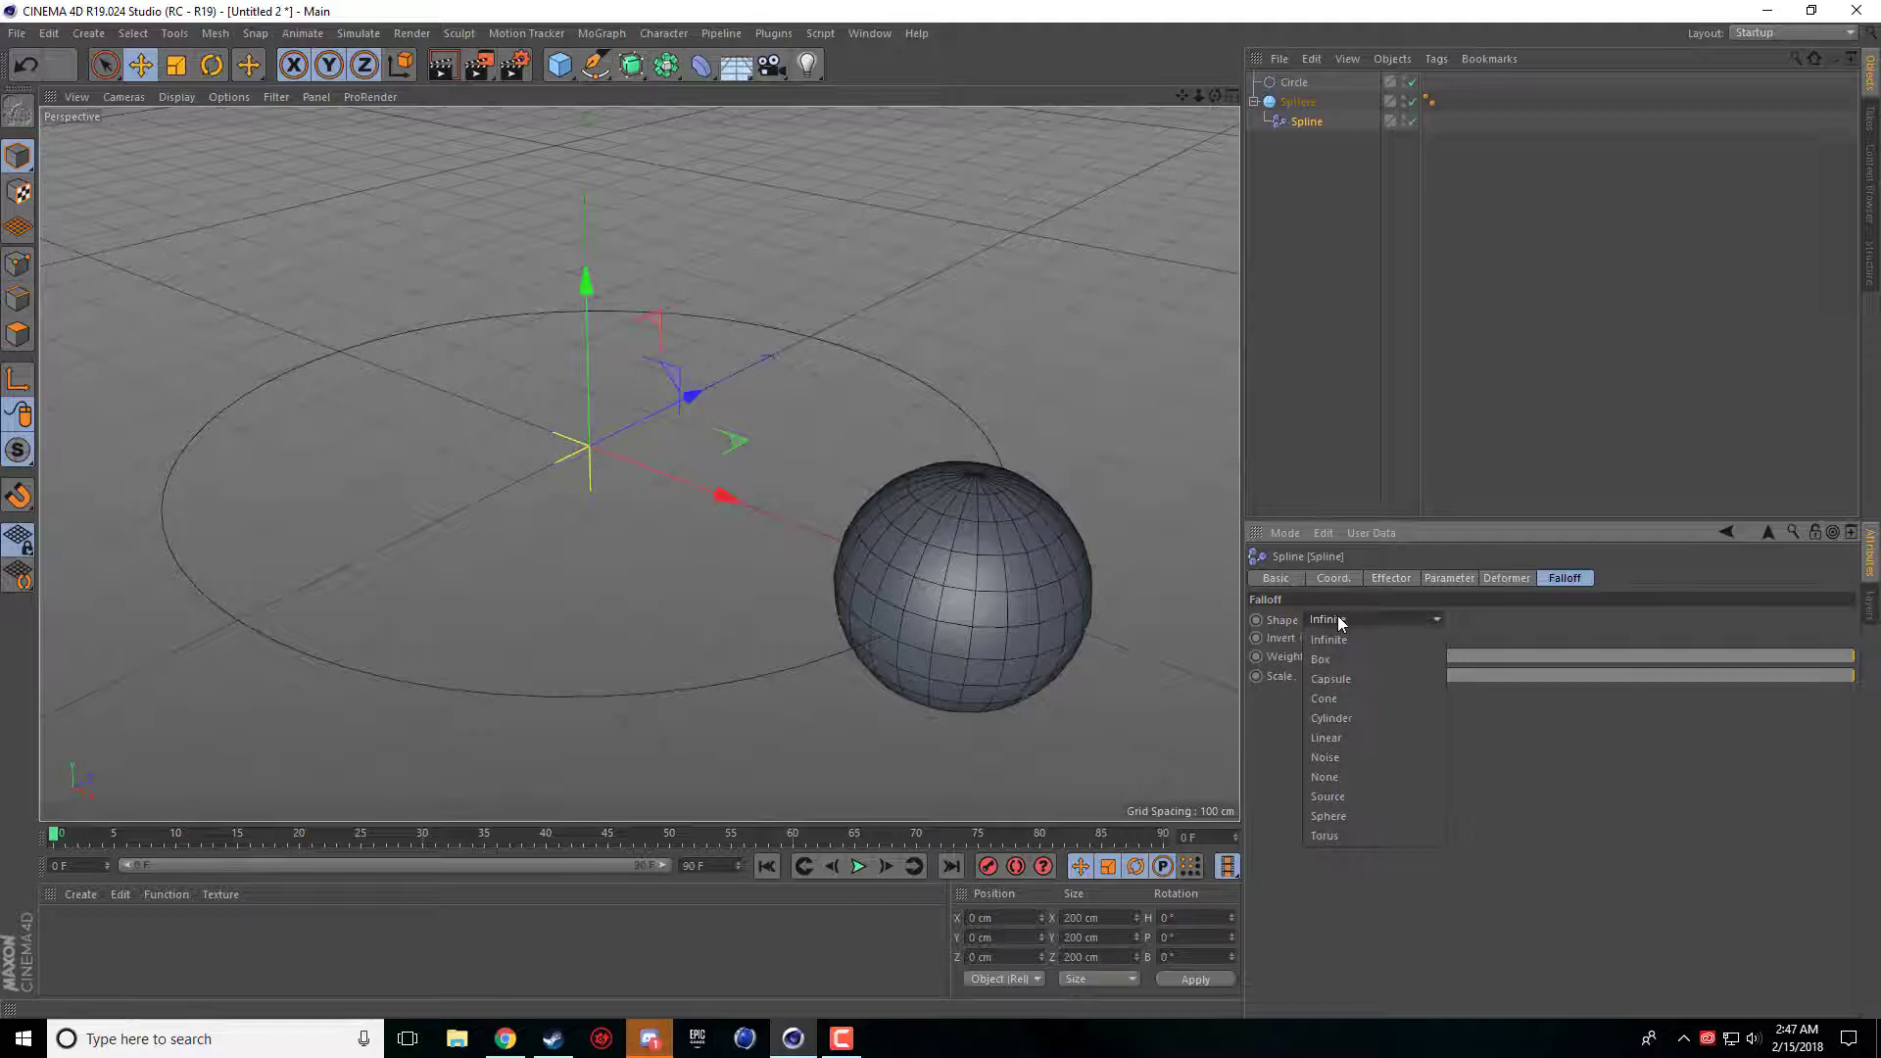
left_click(1350, 730)
left_click_drag(739, 503, 706, 529)
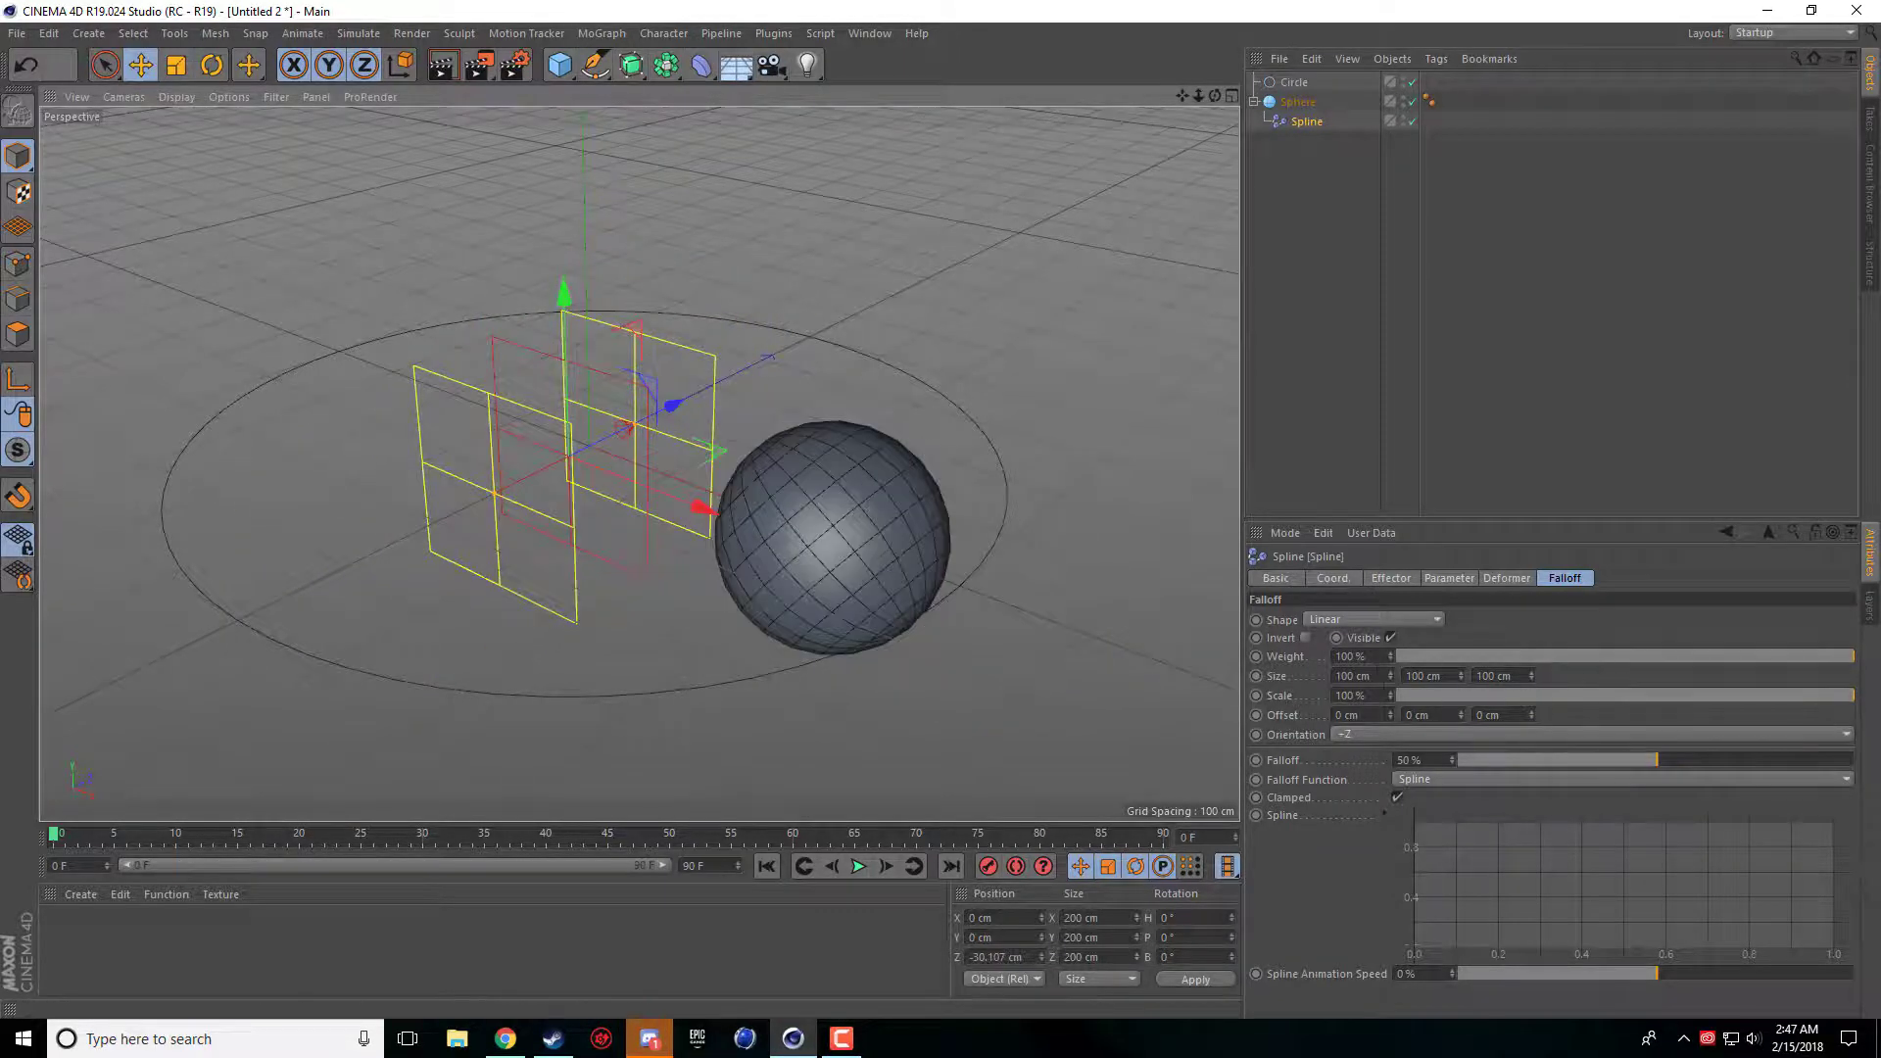
left_click(1391, 621)
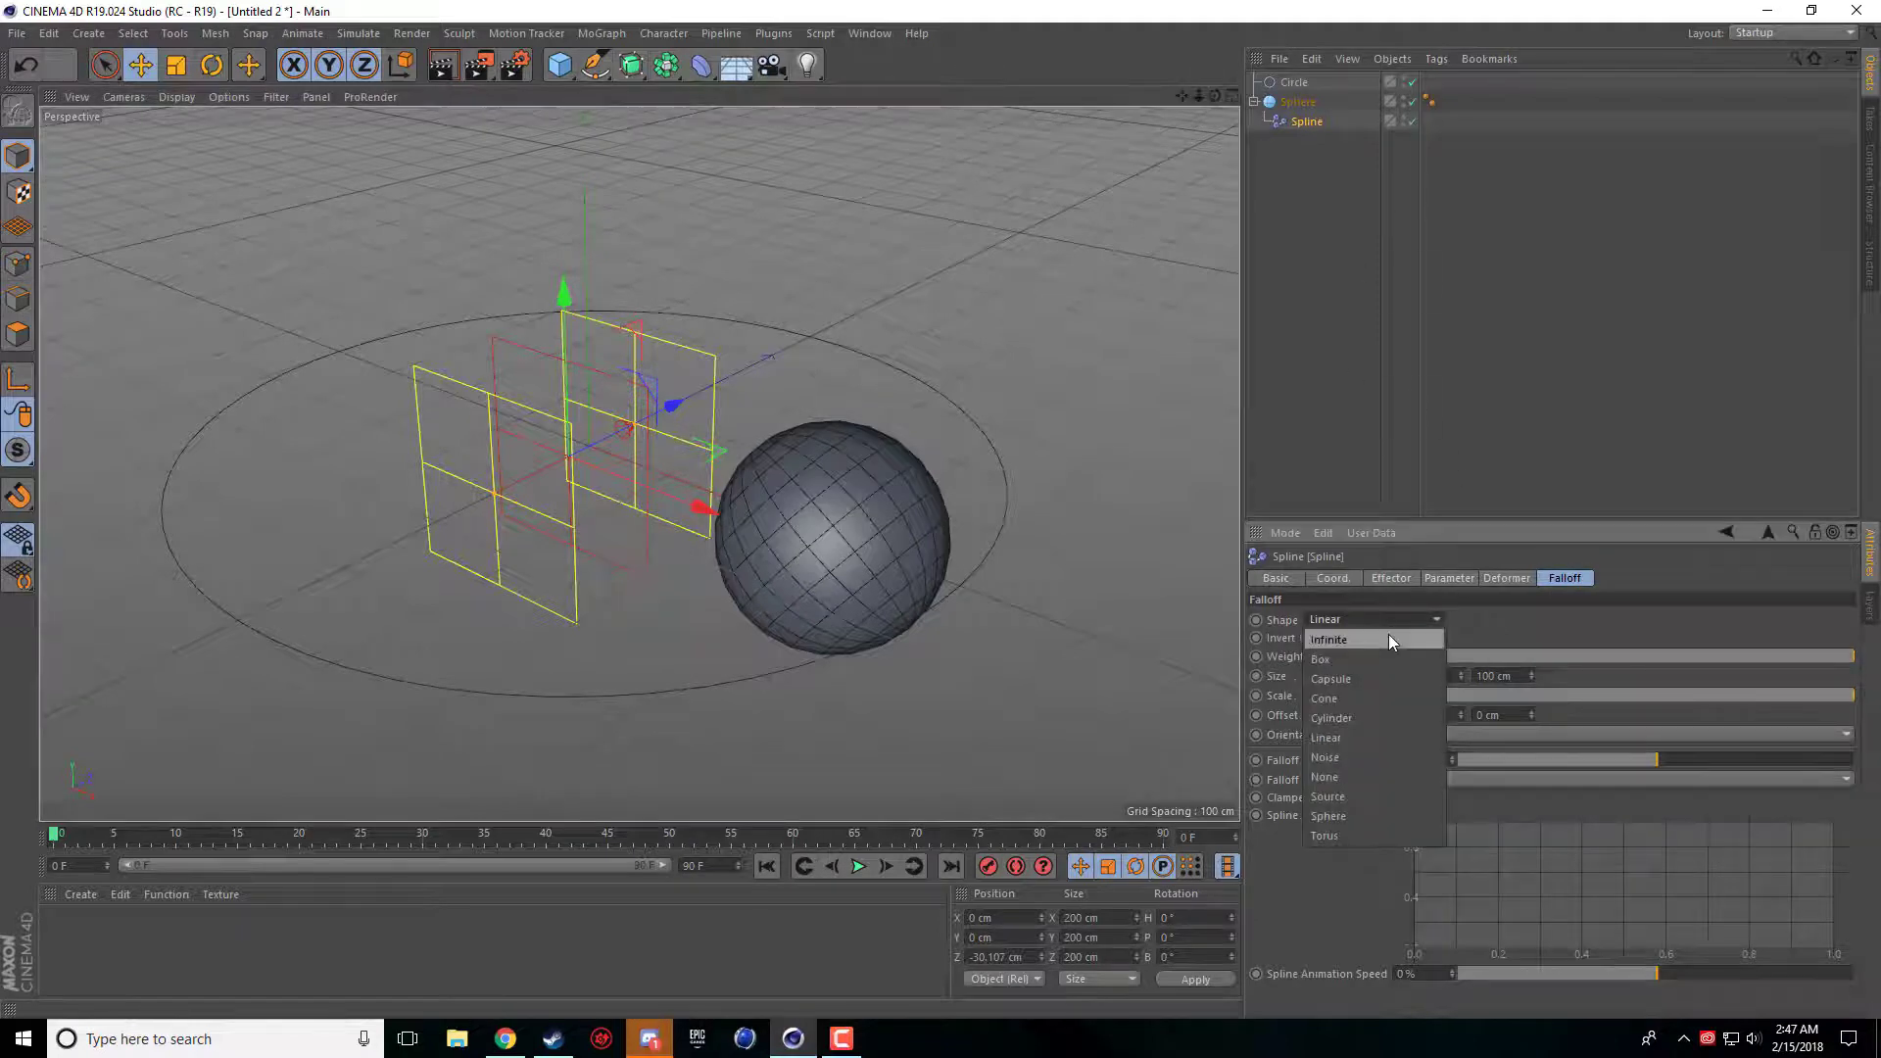
left_click(1389, 633)
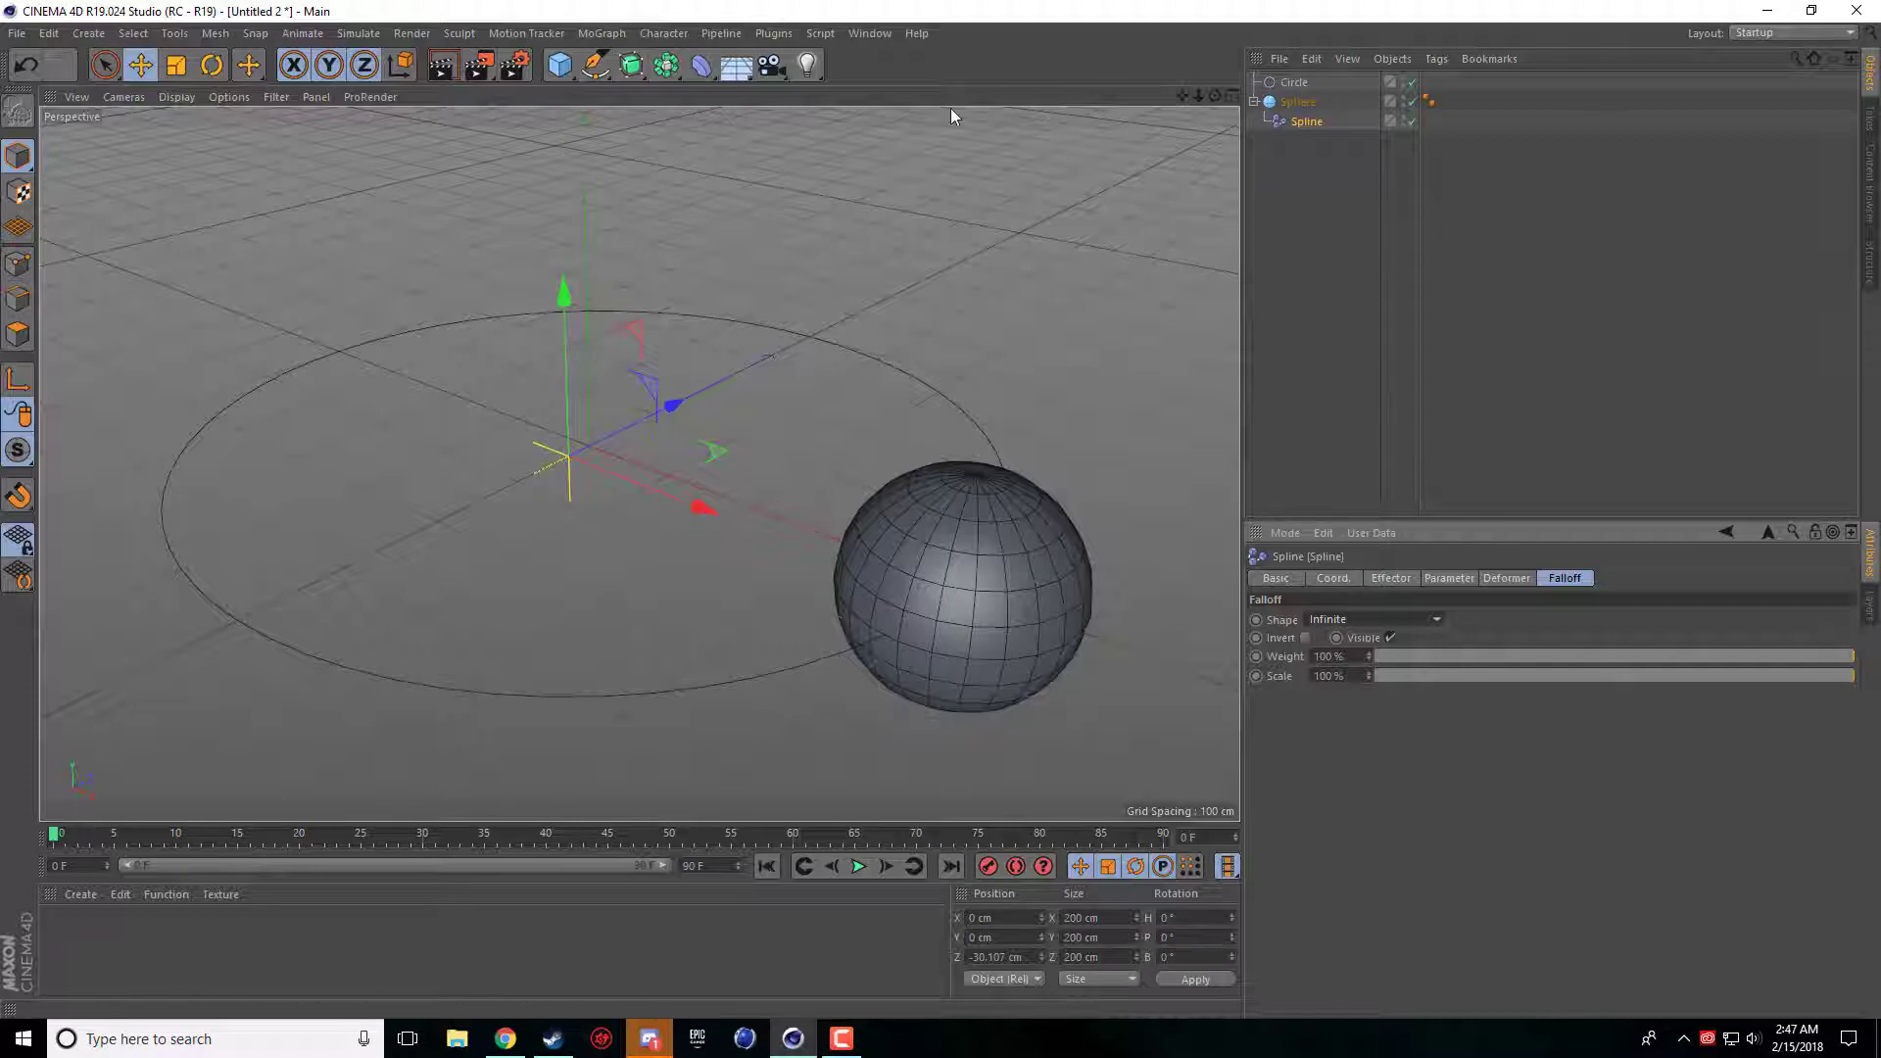
Step: Try out the Spline effector's offset once more and look over its deformer and parameter settings
left_click(1396, 579)
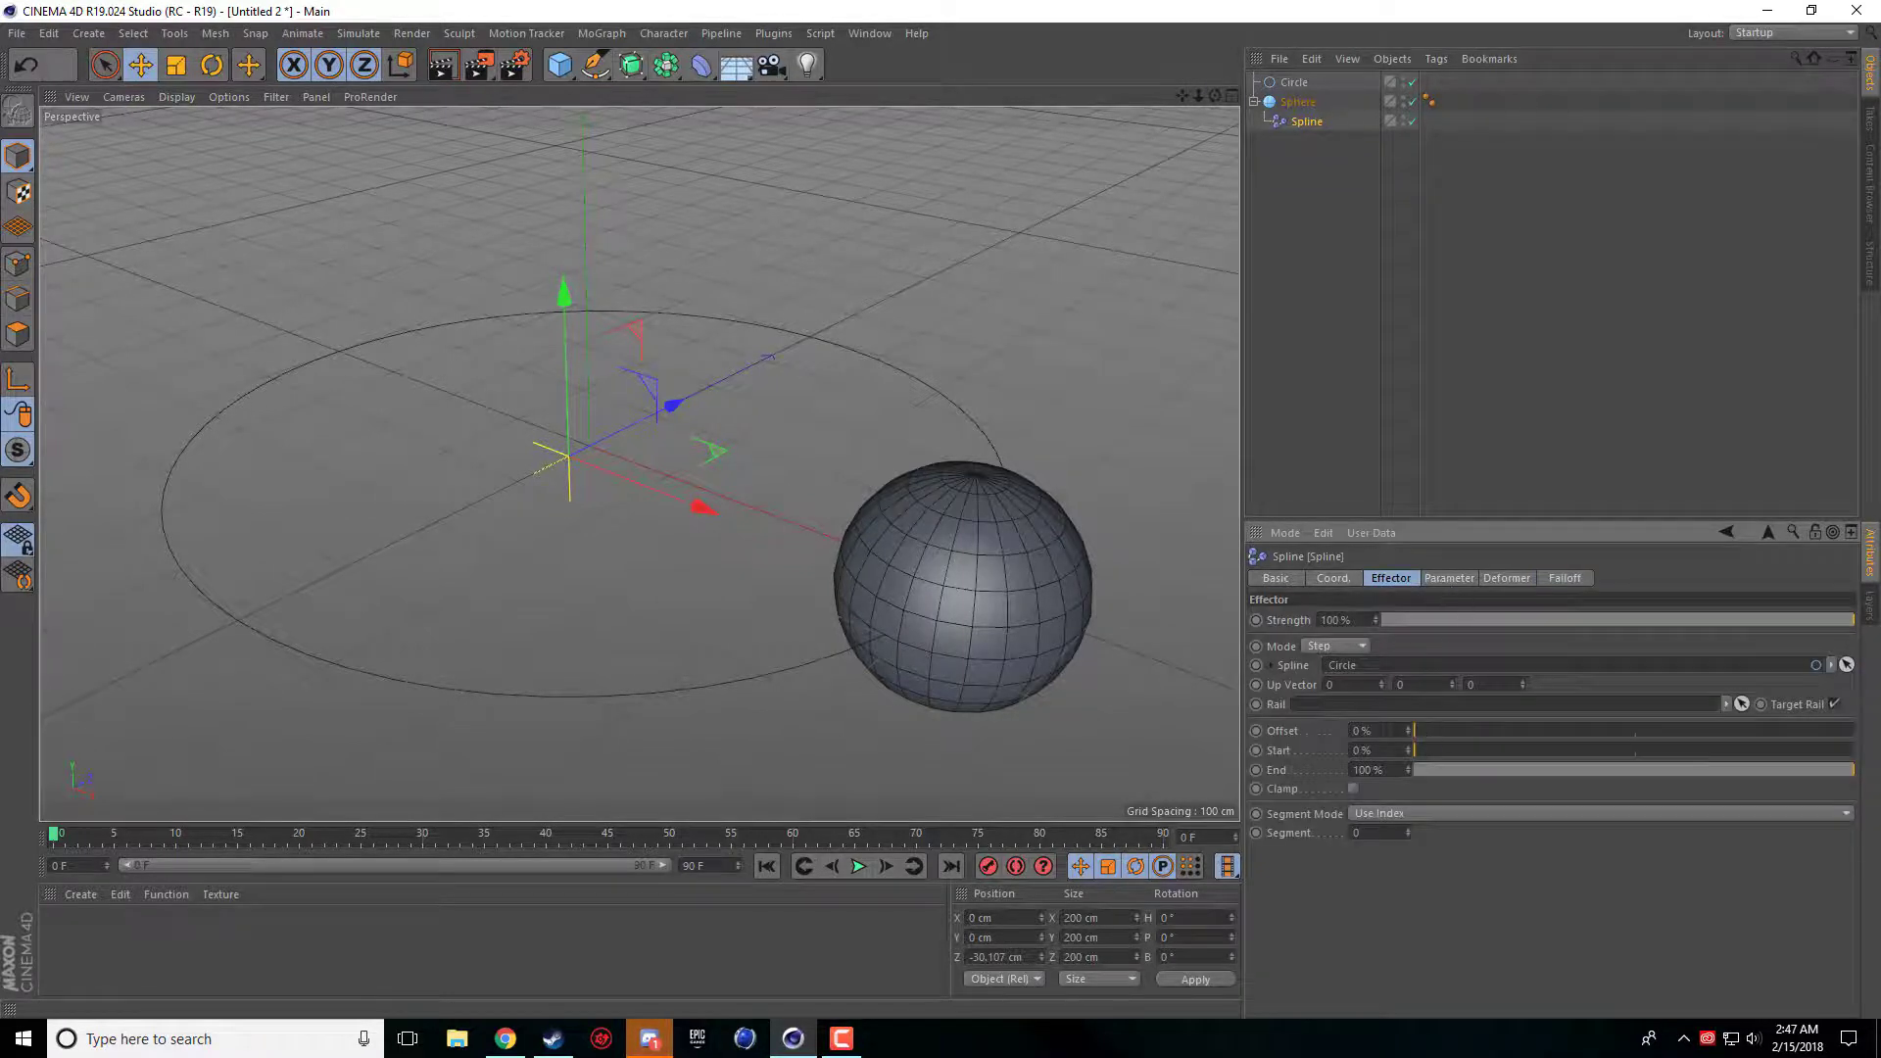
mouse_move(1419, 733)
left_mouse_down()
mouse_move(1760, 706)
mouse_move(1666, 730)
mouse_move(1394, 730)
left_mouse_up()
left_click(1496, 580)
left_click(1439, 579)
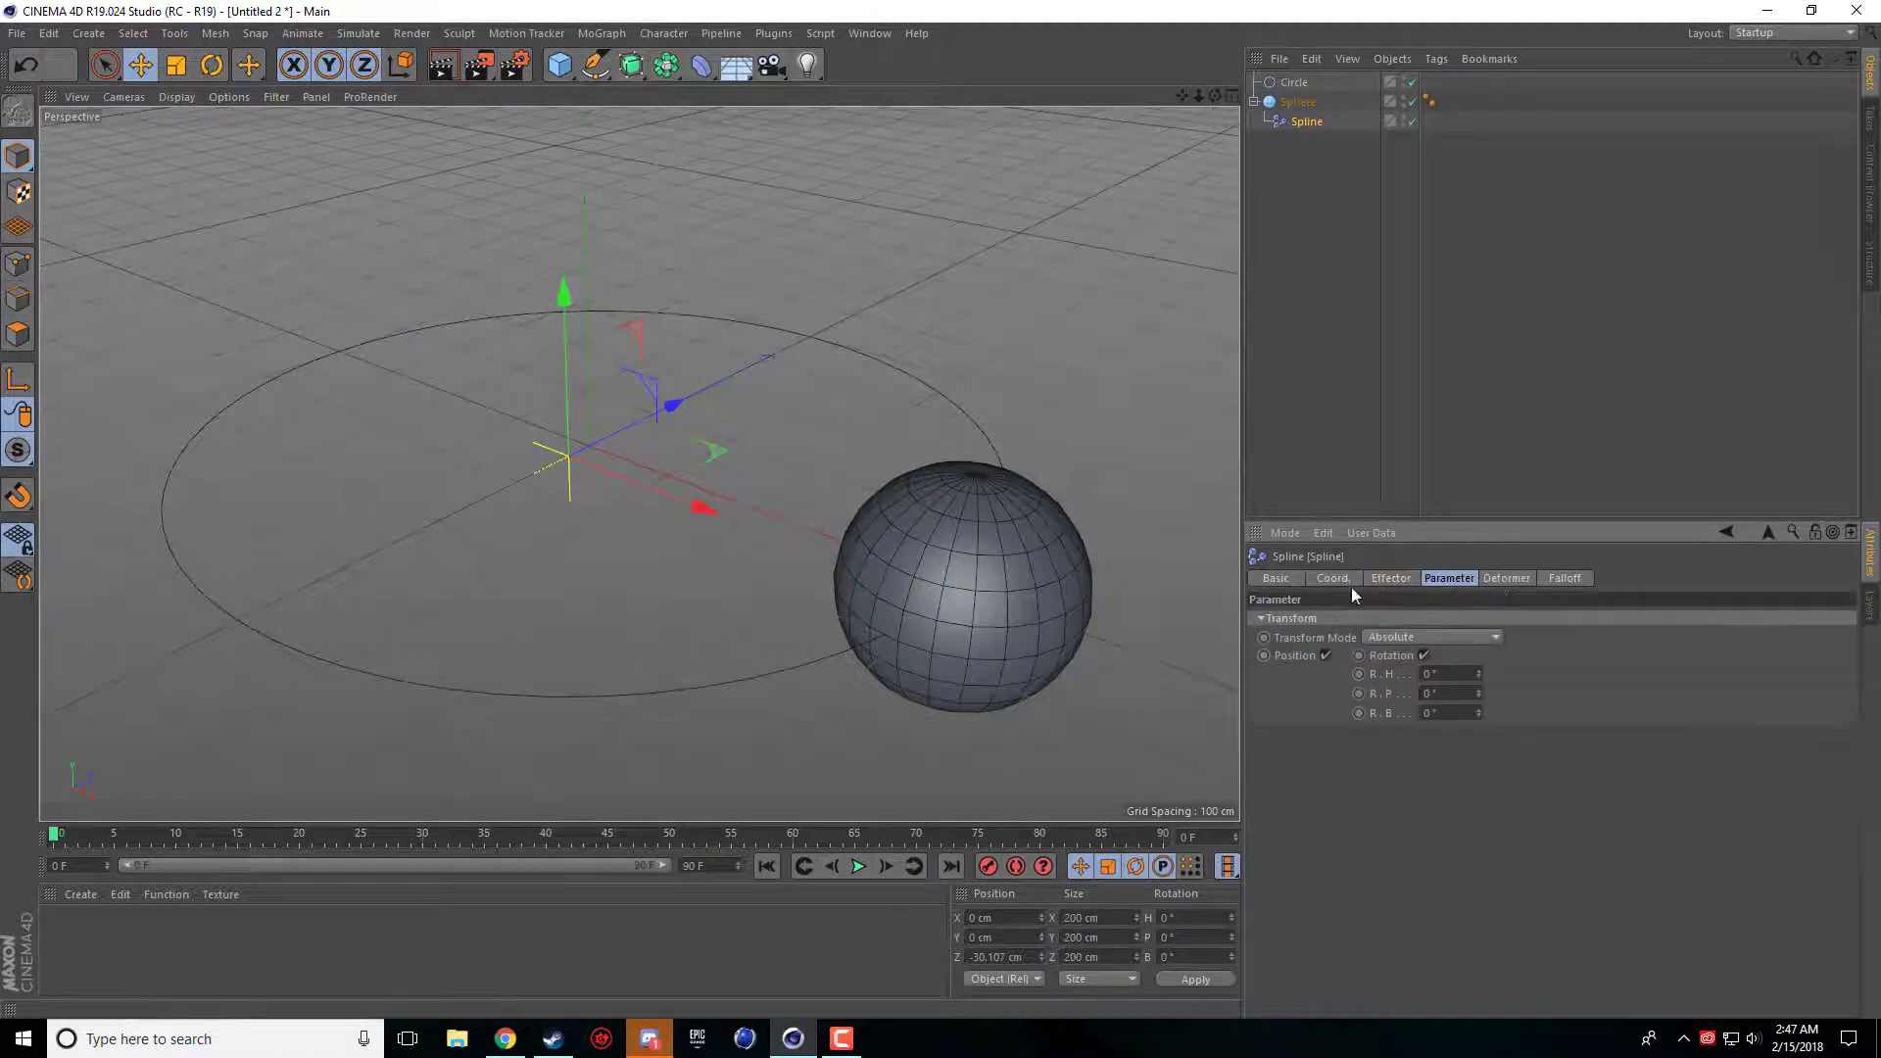
Step: Delete the circle, the sphere and its Spline effector from the scene
left_click_drag(1403, 167, 1264, 74)
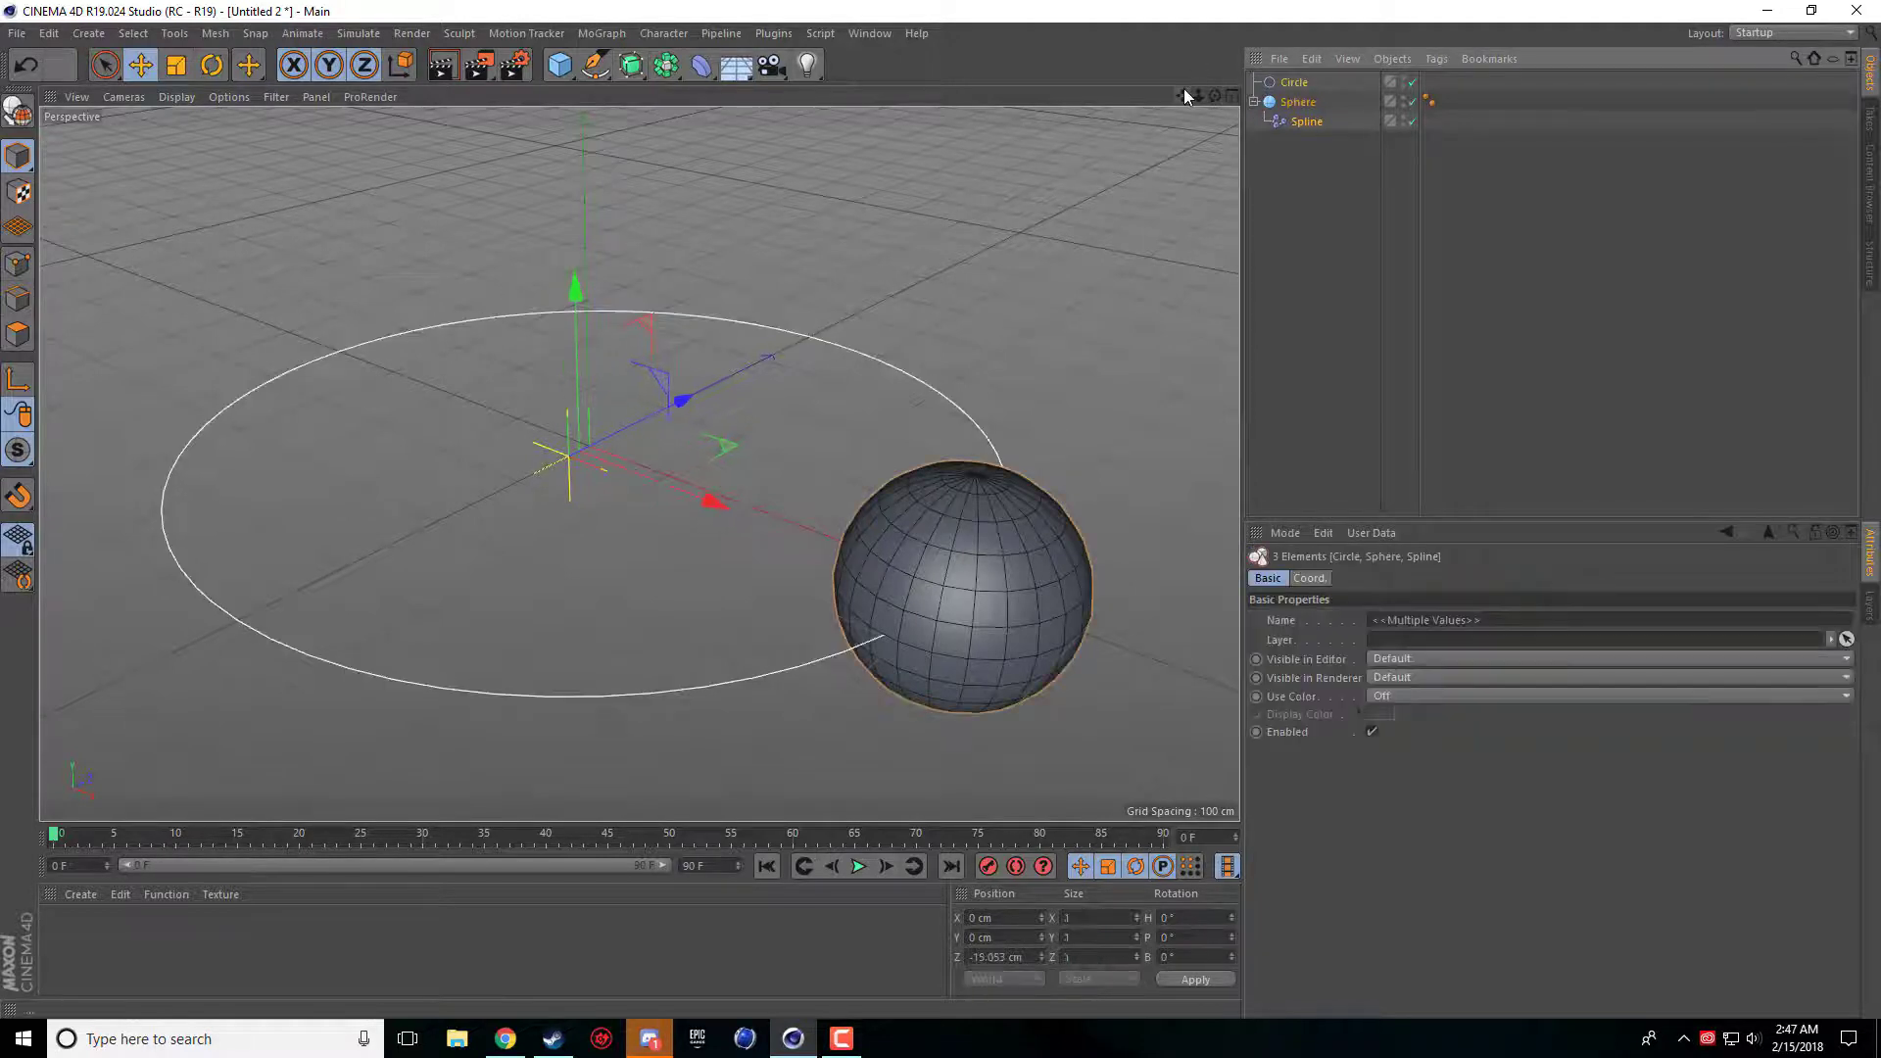
key("Delete")
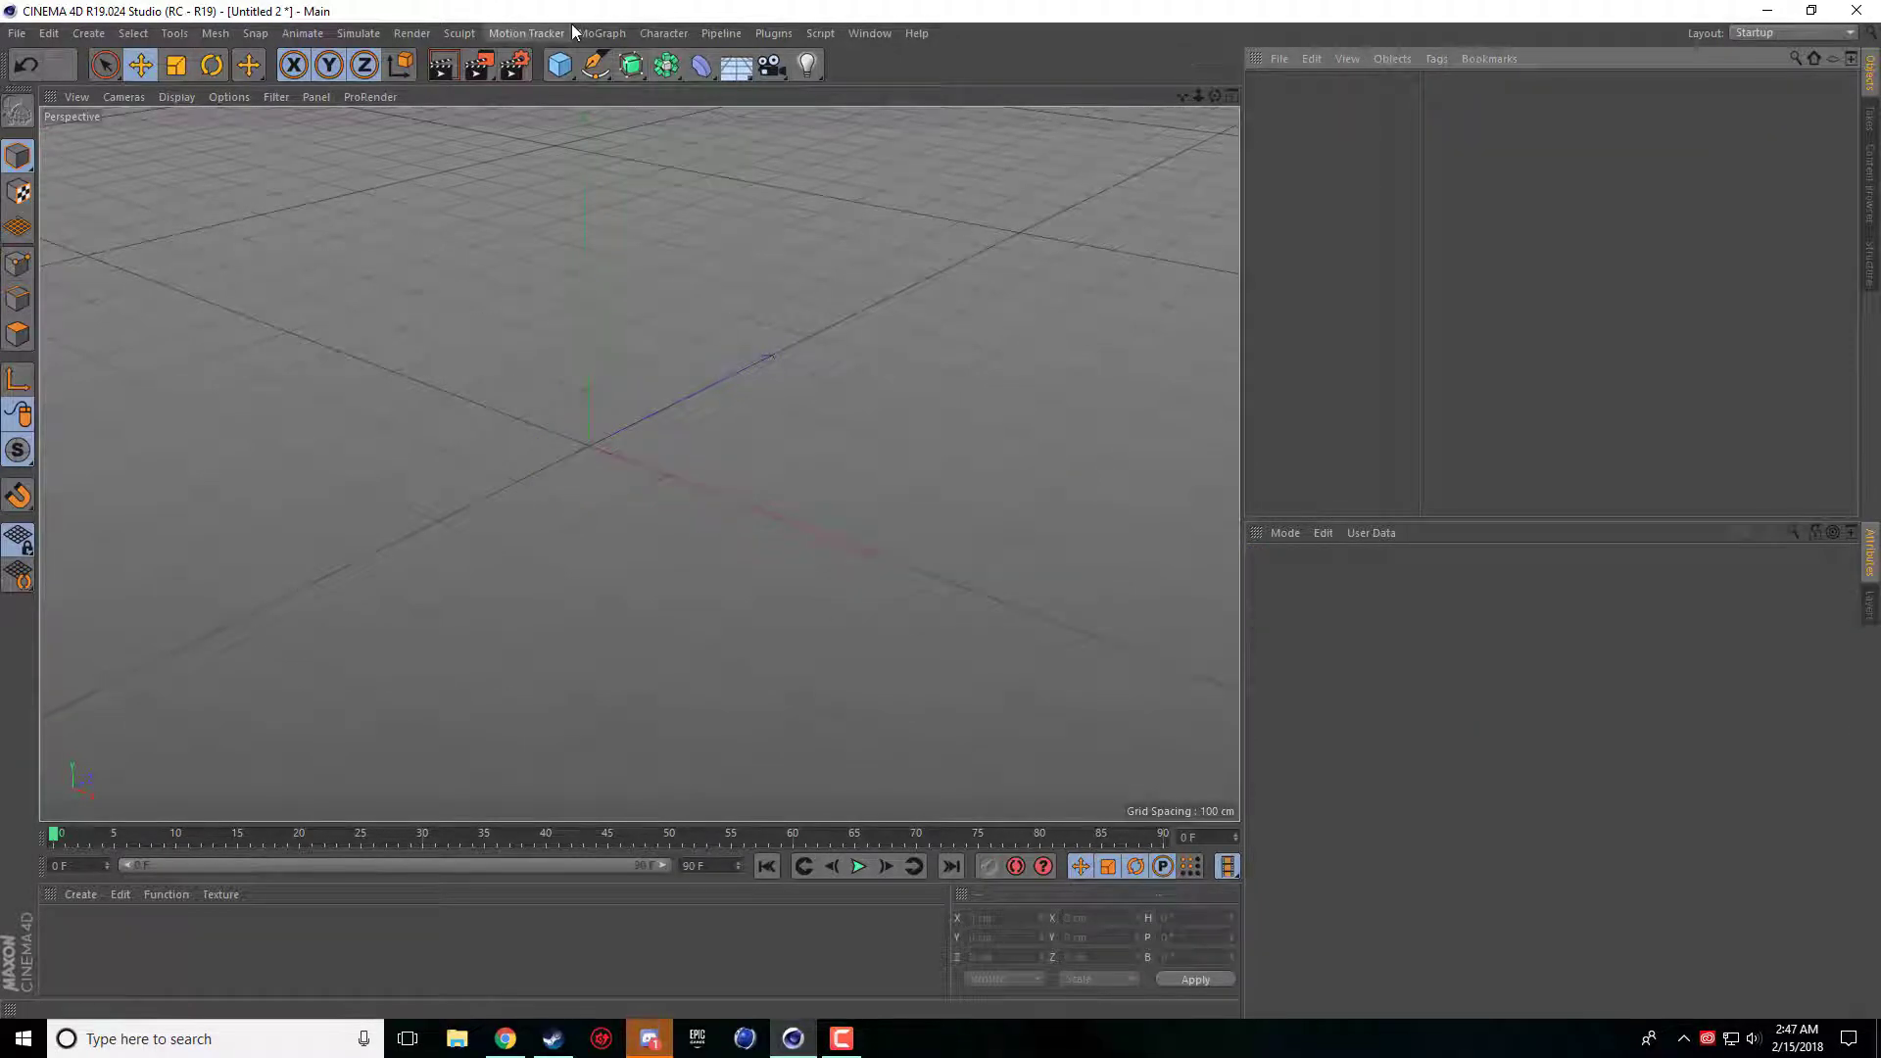
Step: Add a Platonic primitive and a Helix spline to the empty scene
left_click(560, 65)
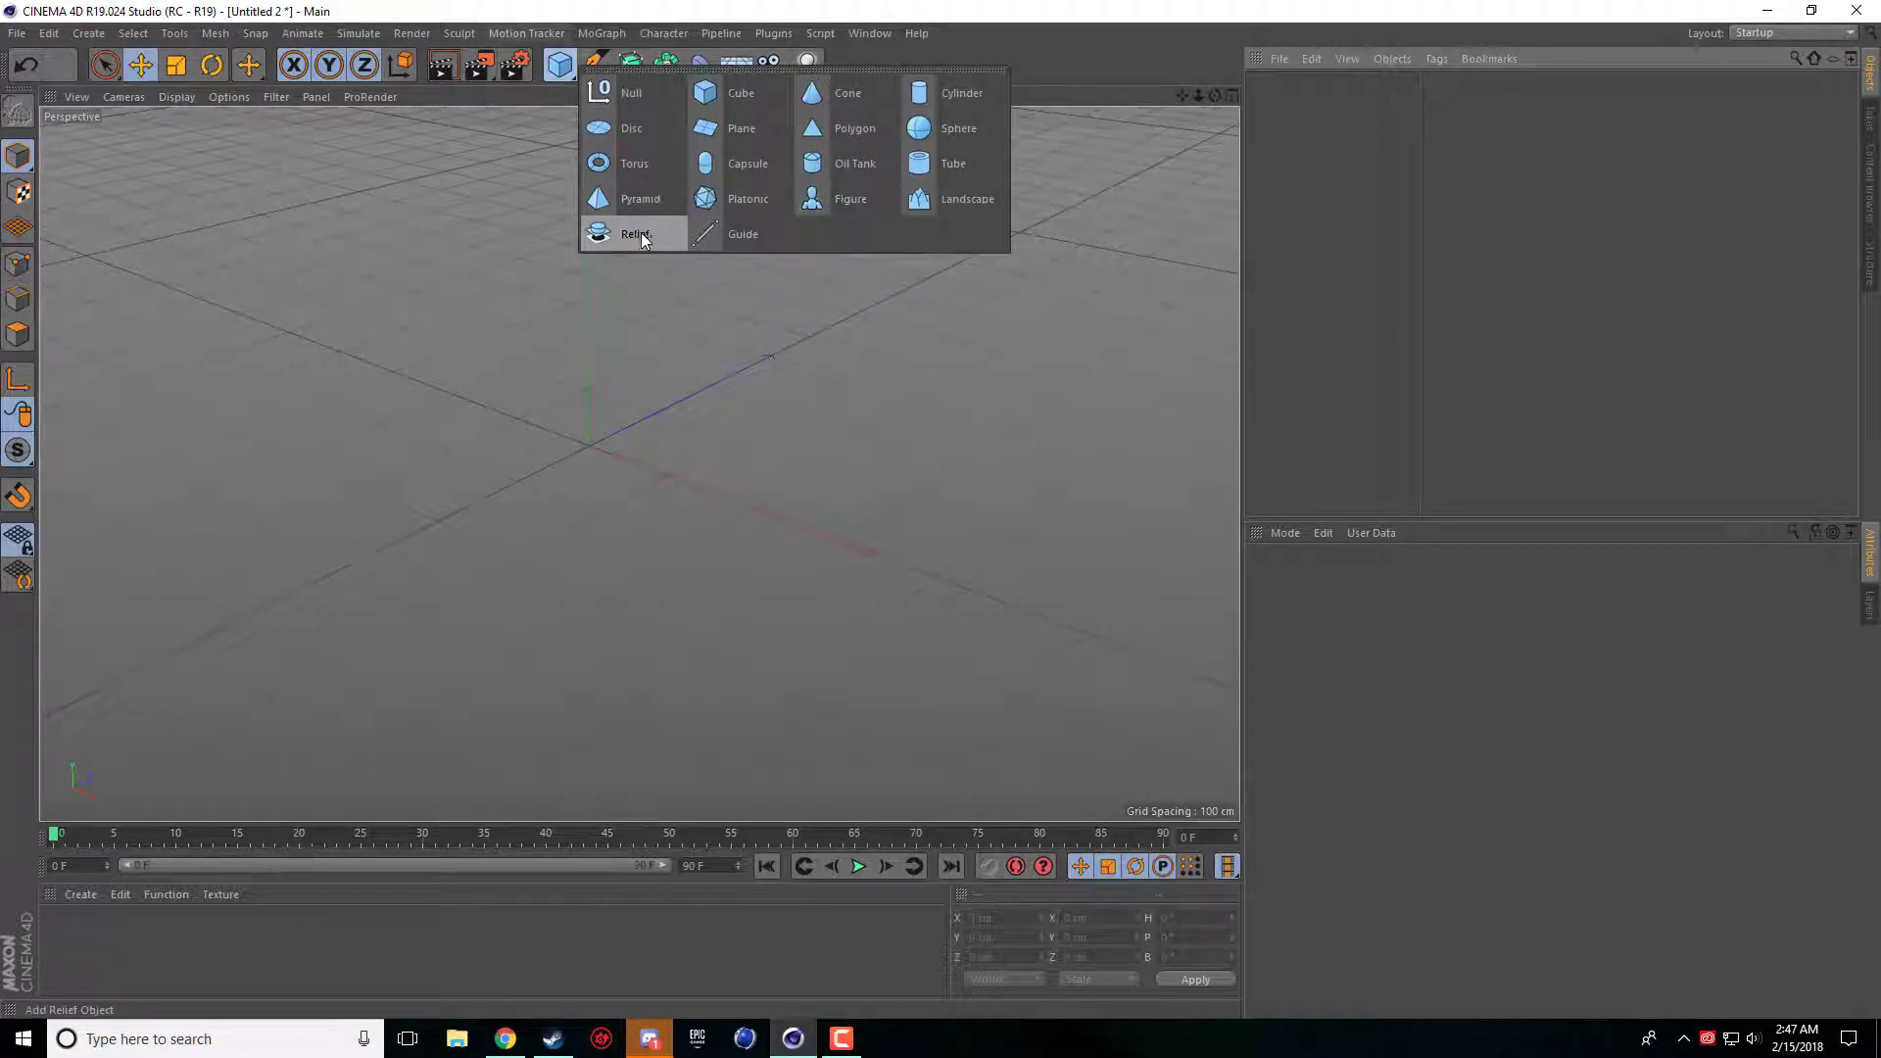
left_click(760, 196)
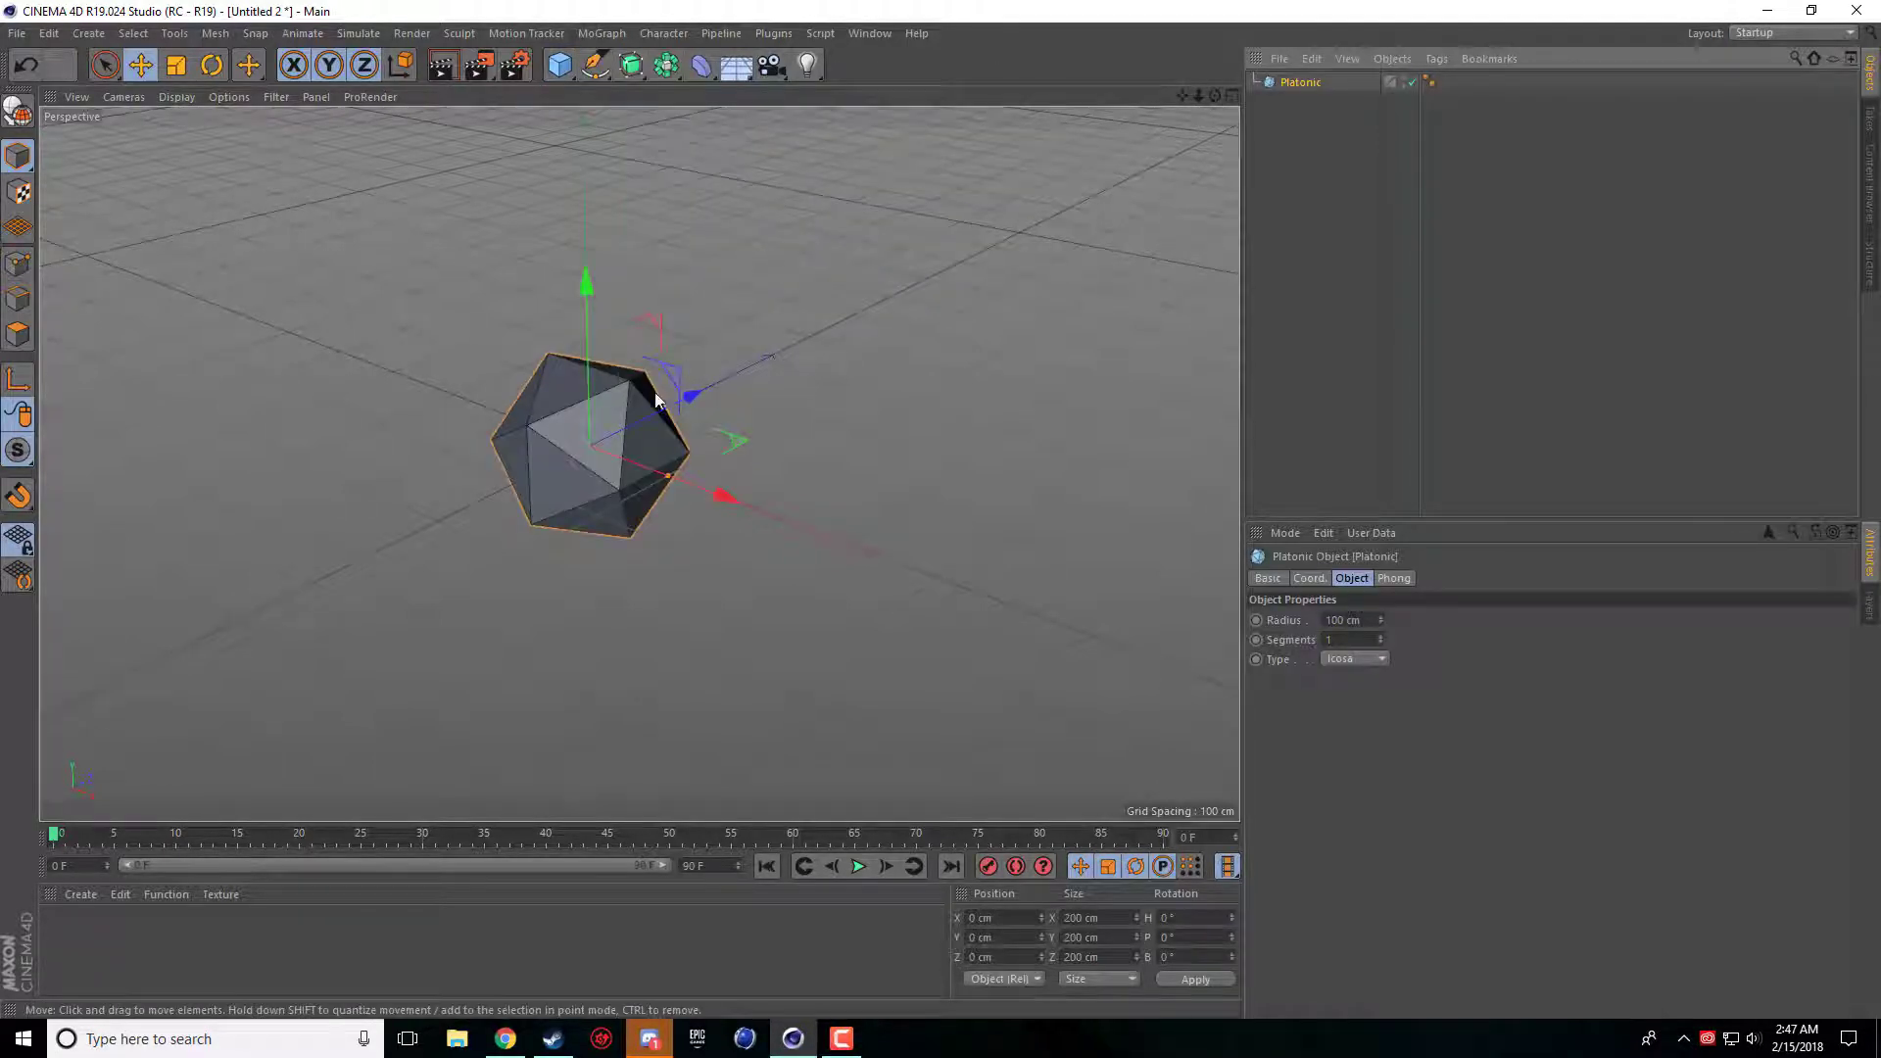
left_click_drag(1182, 95, 1236, 115)
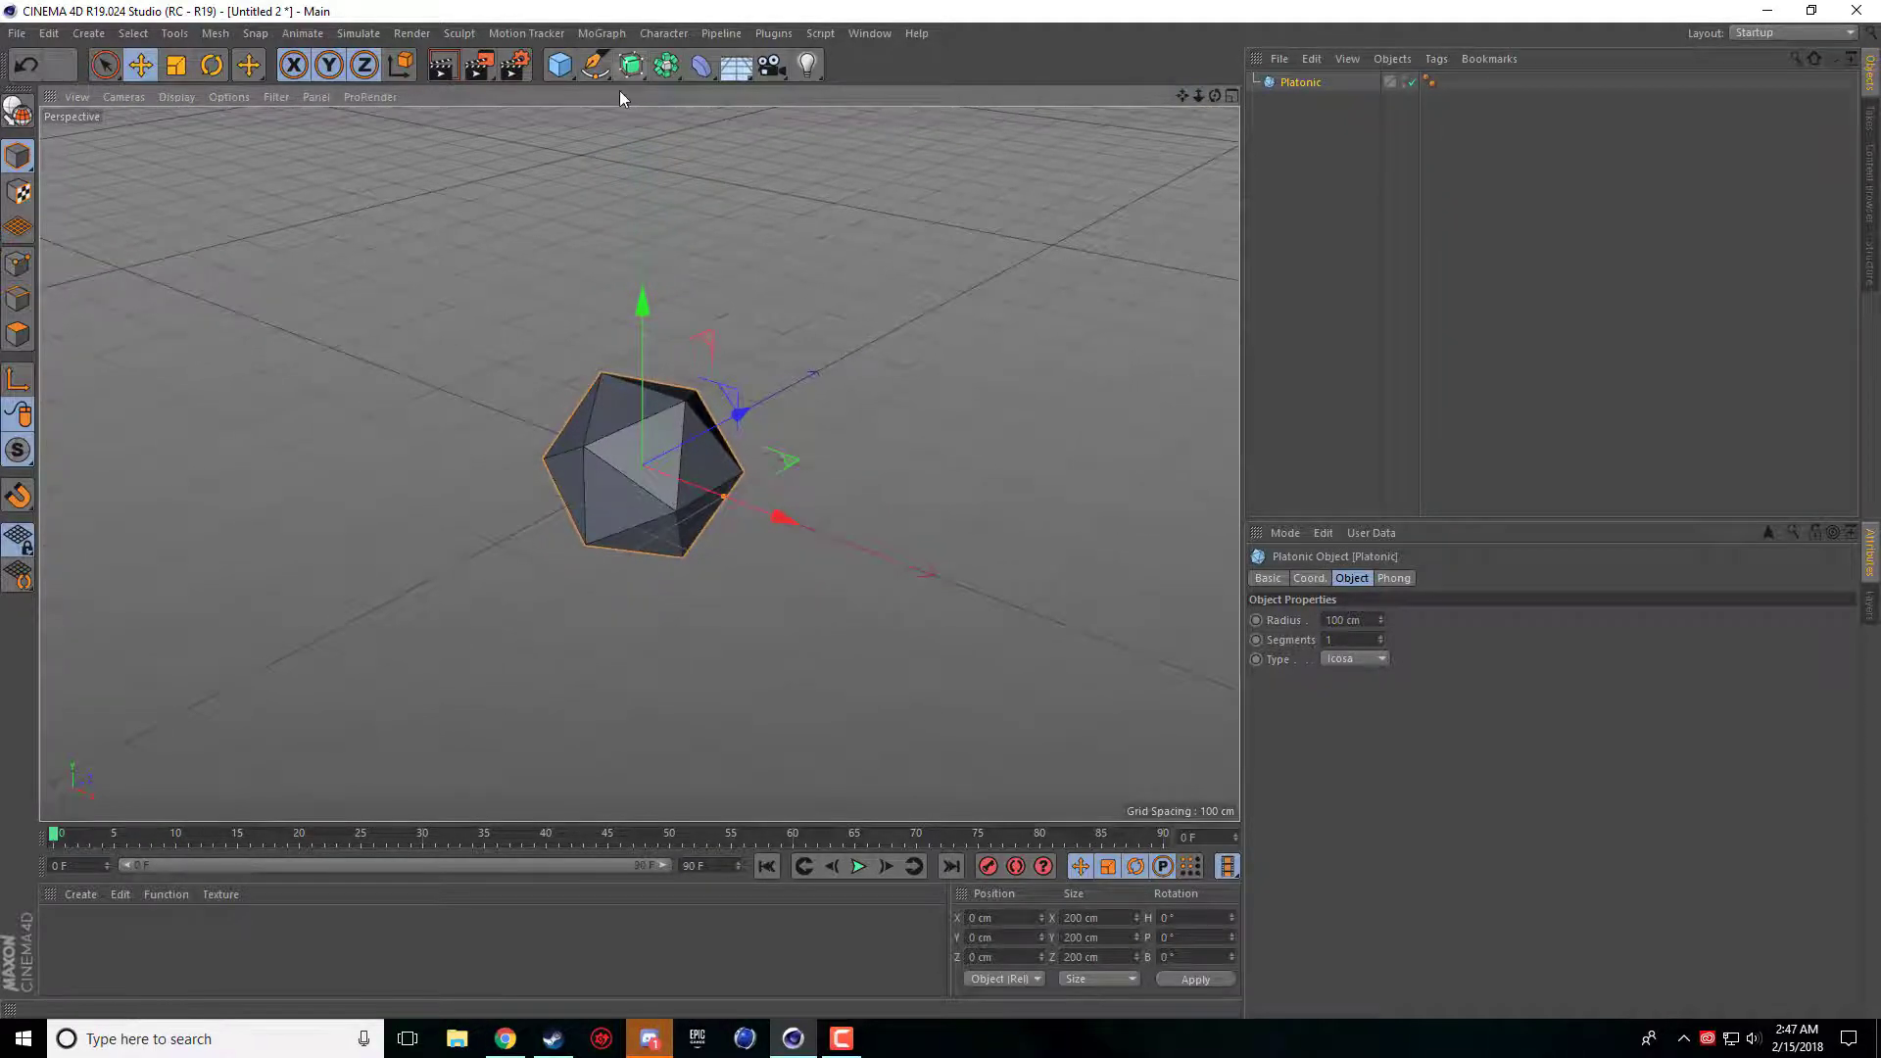
left_click(595, 64)
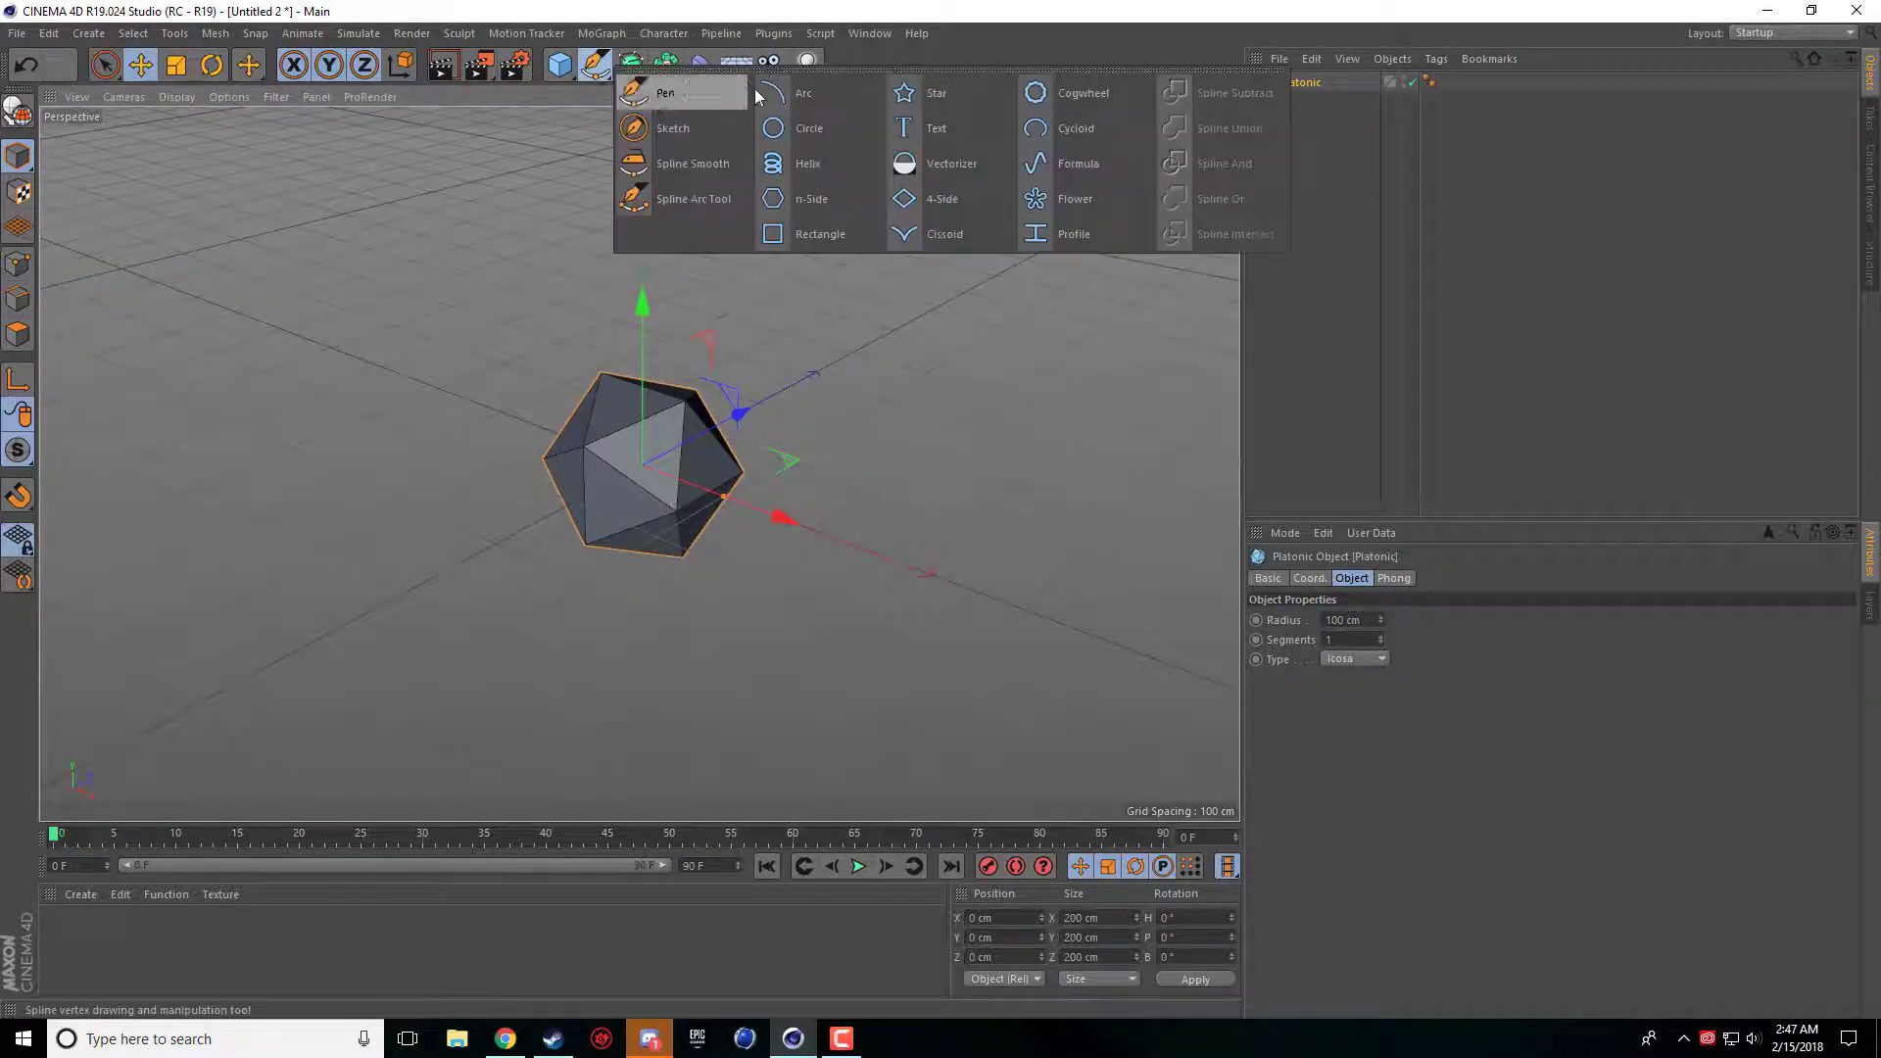
left_click(854, 172)
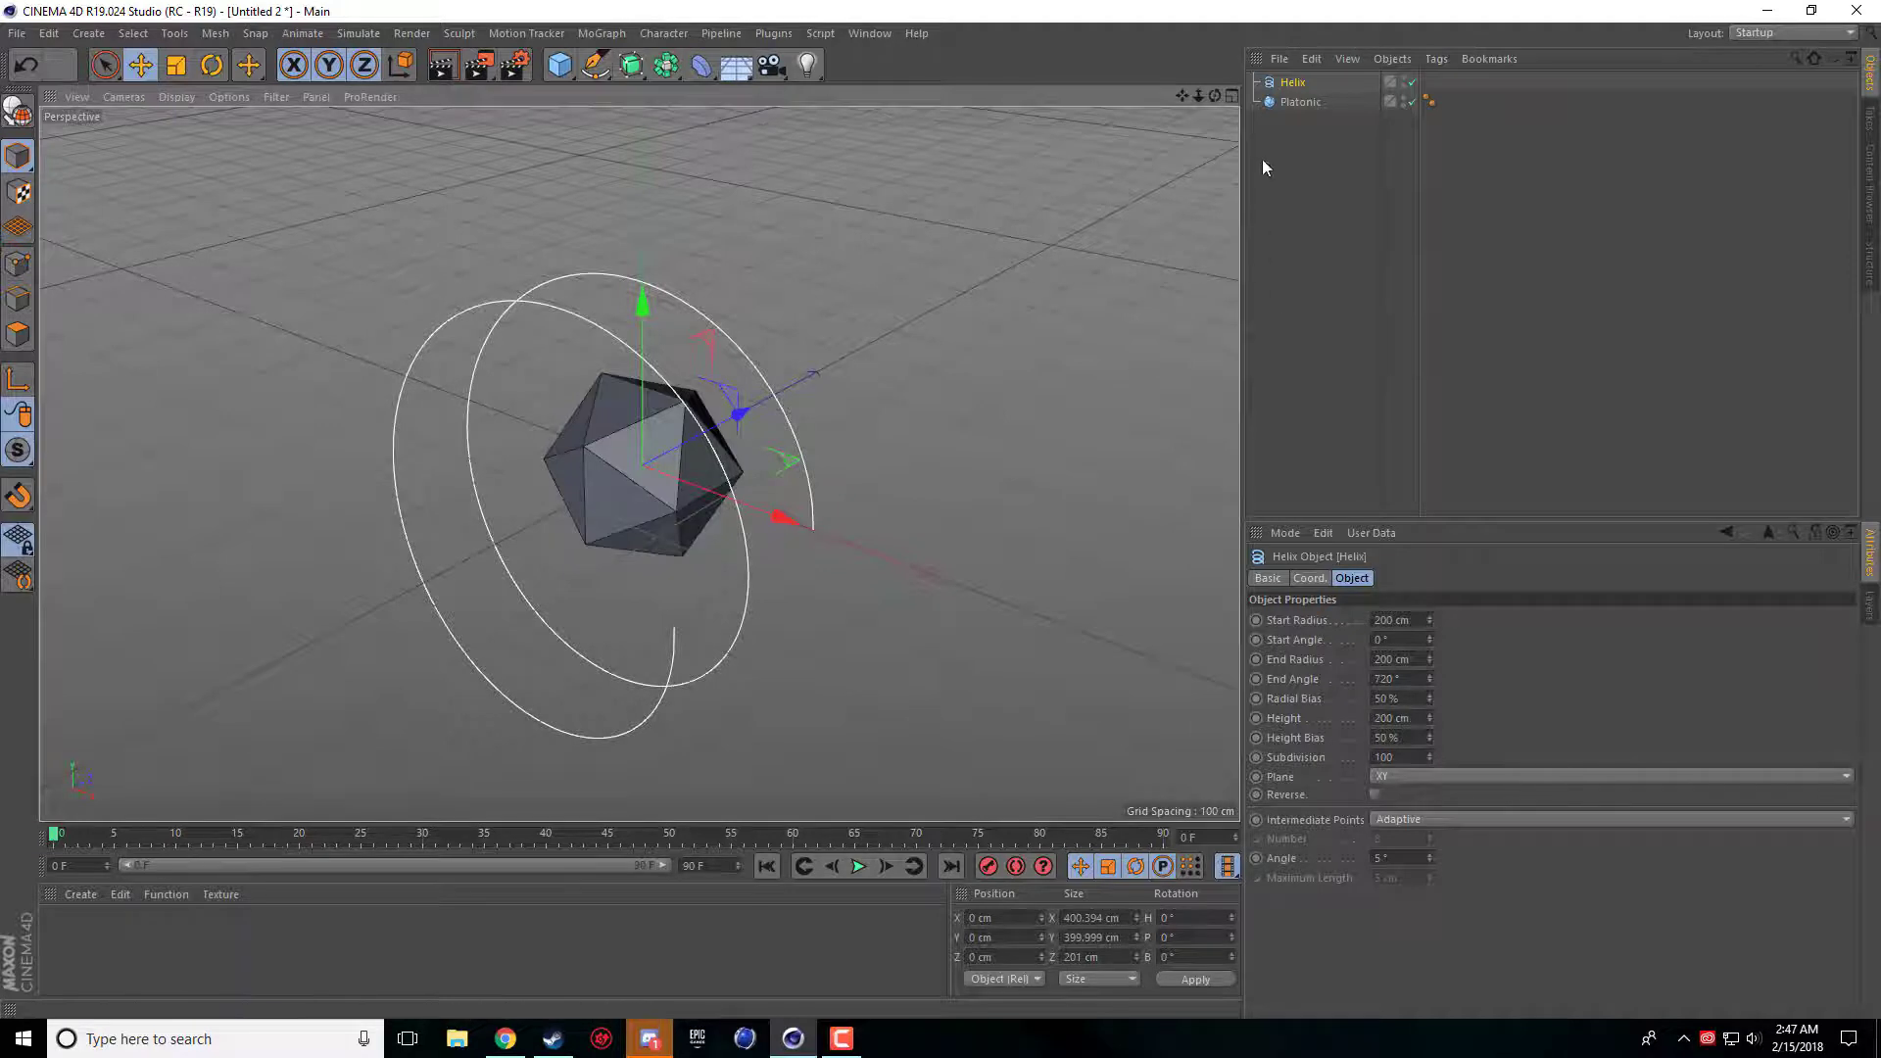
Step: Set the Platonic object's radius to 20 cm
left_click(1274, 103)
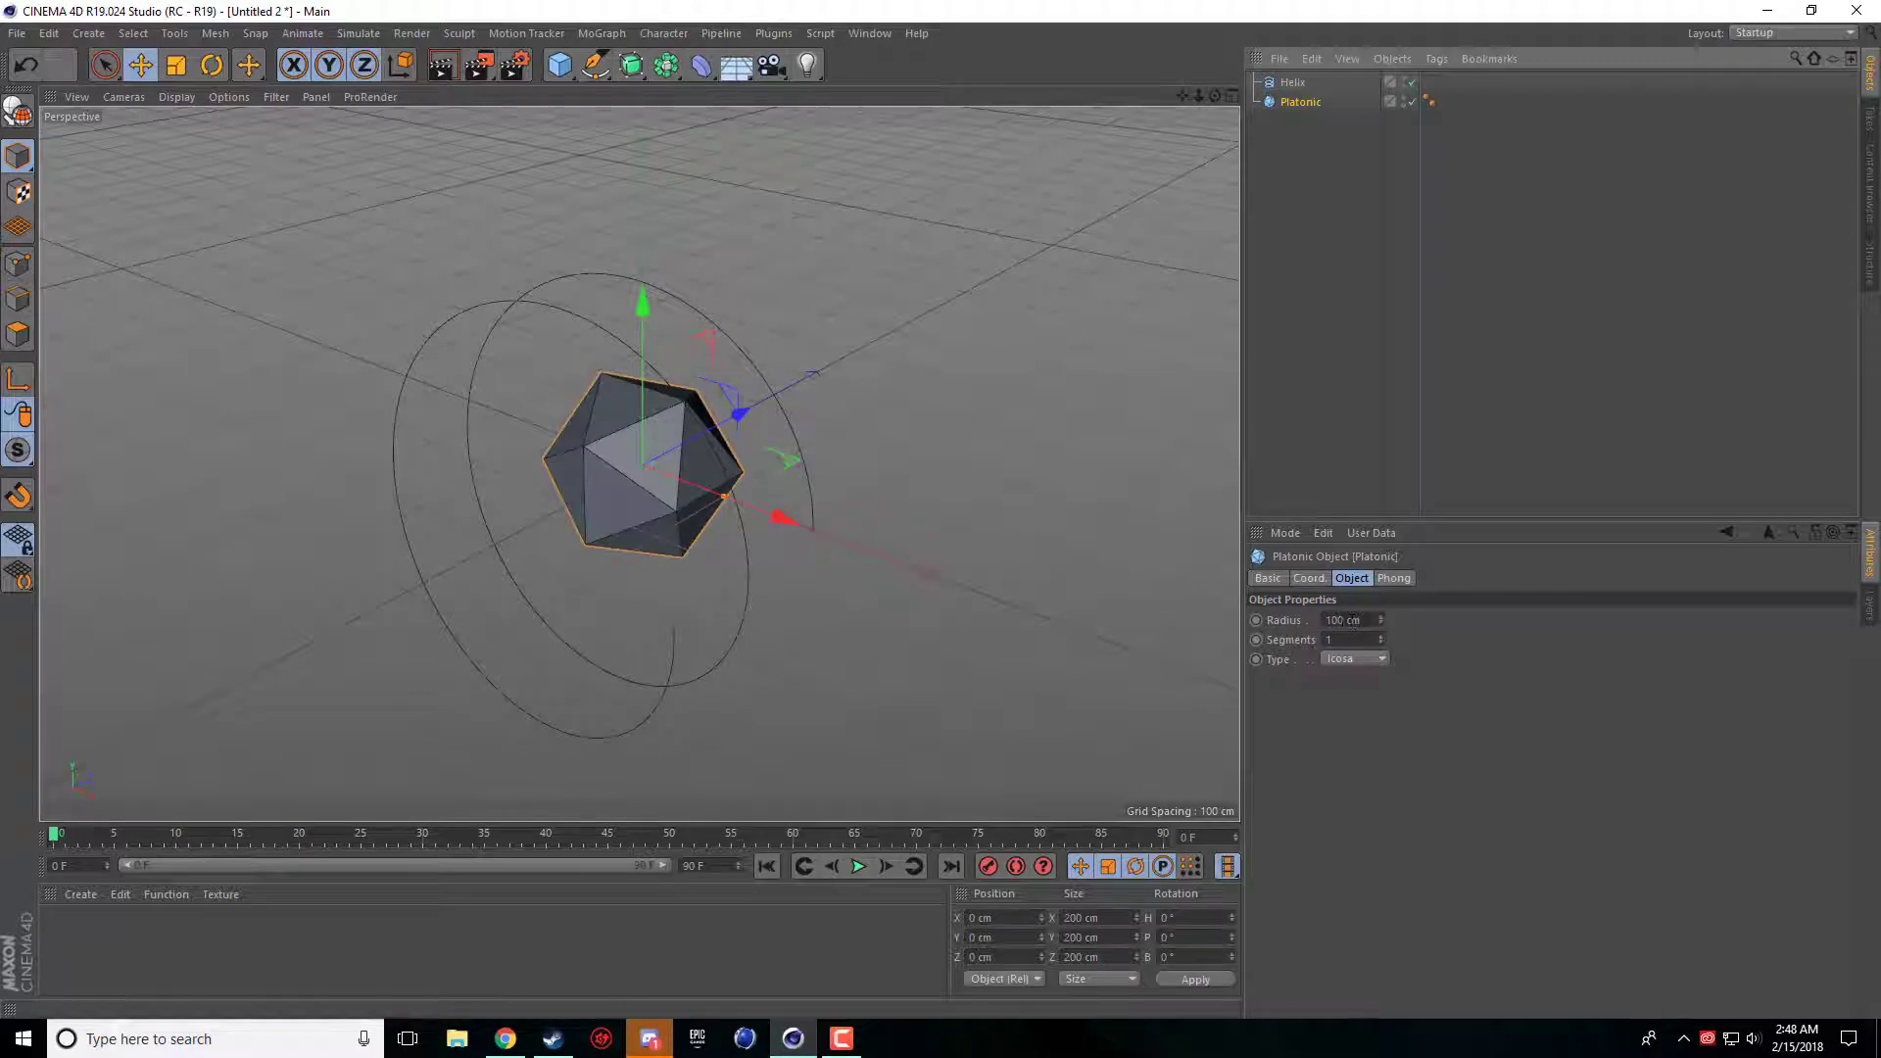
double_click(1354, 620)
type("20")
key("Return")
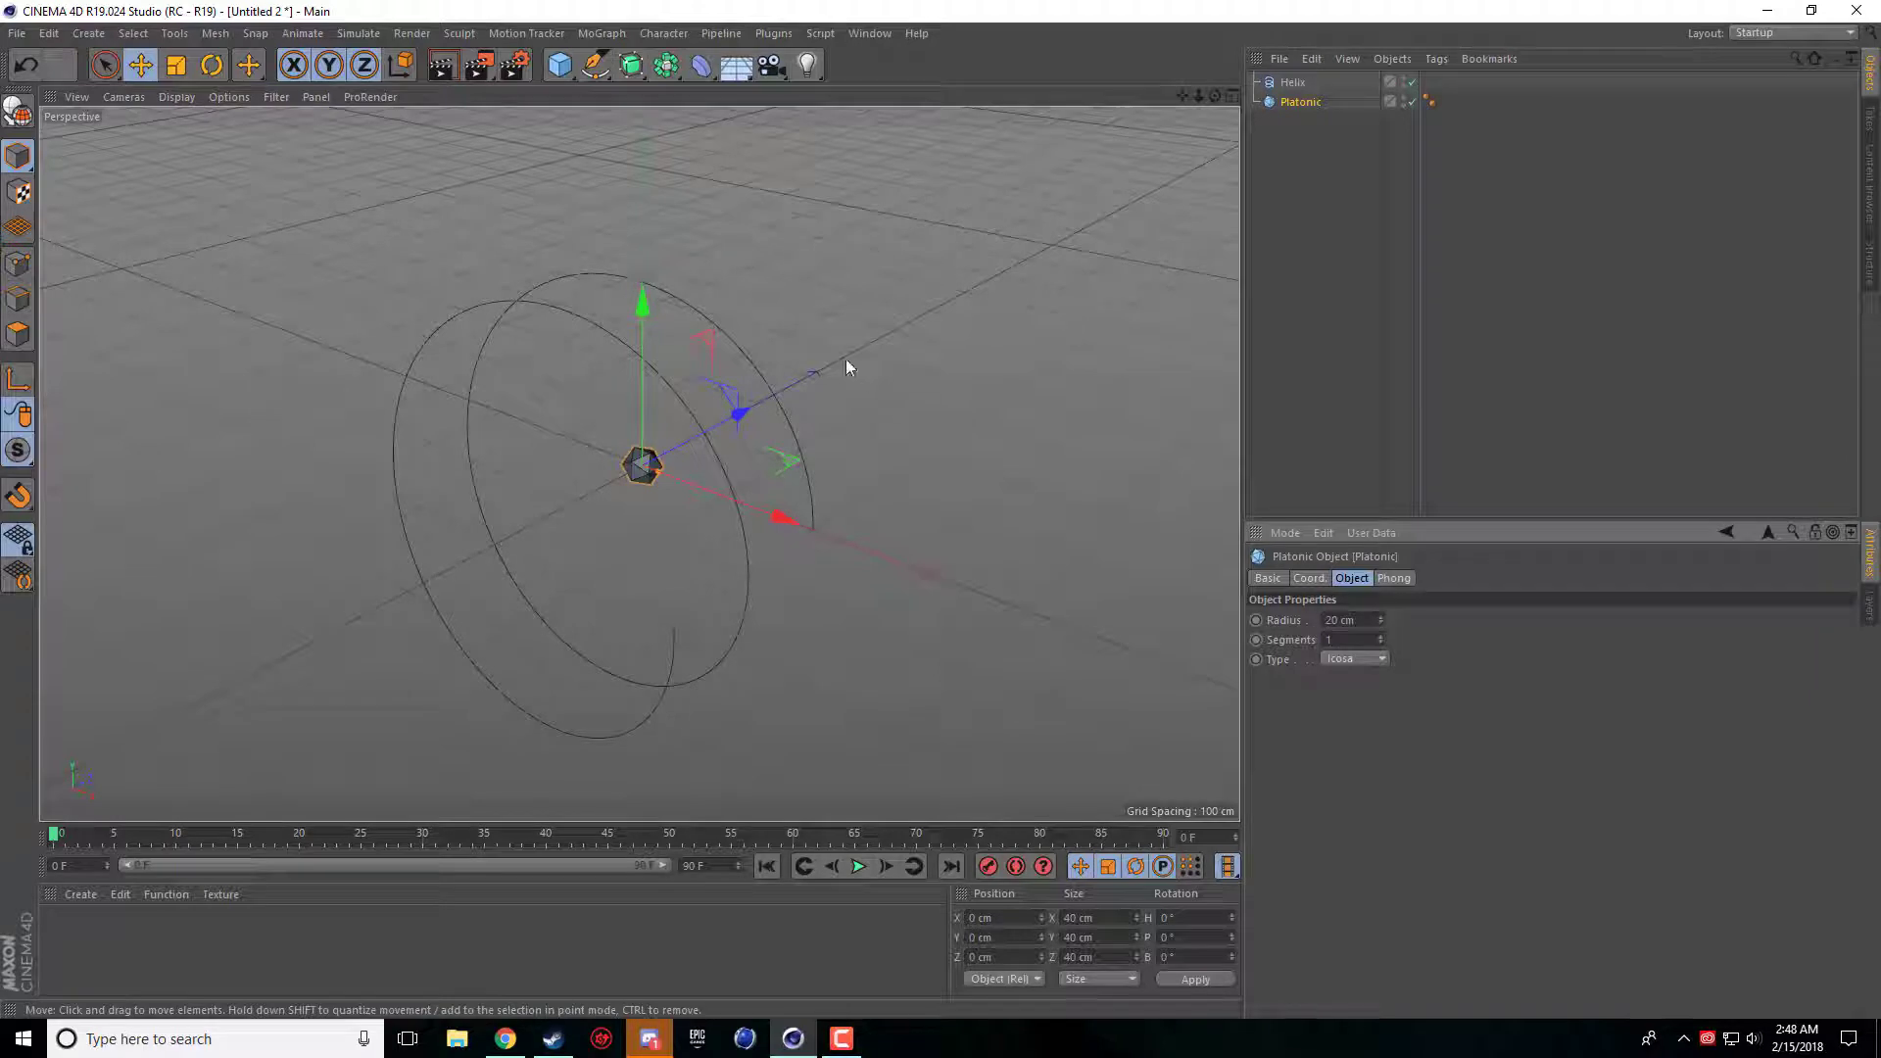
Step: Add a MoGraph Cloner and make the Platonic its child
left_click(601, 33)
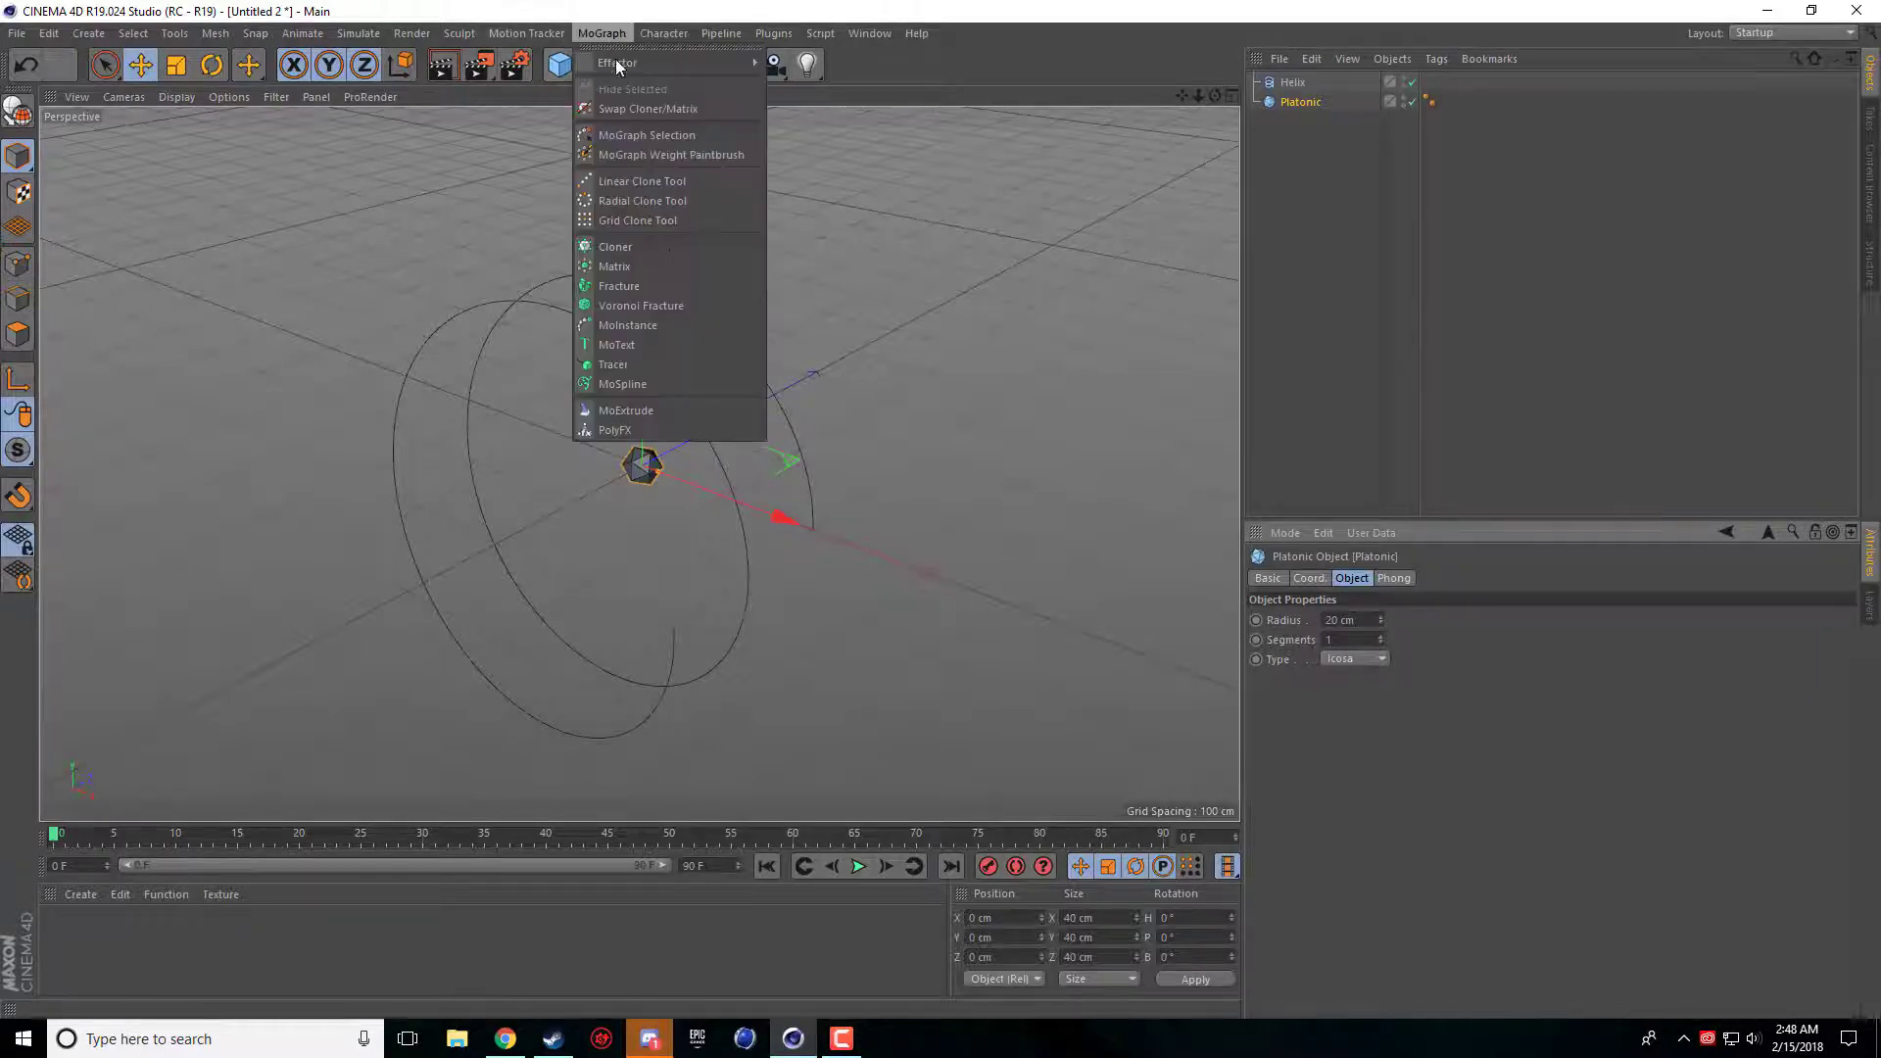
left_click(664, 250)
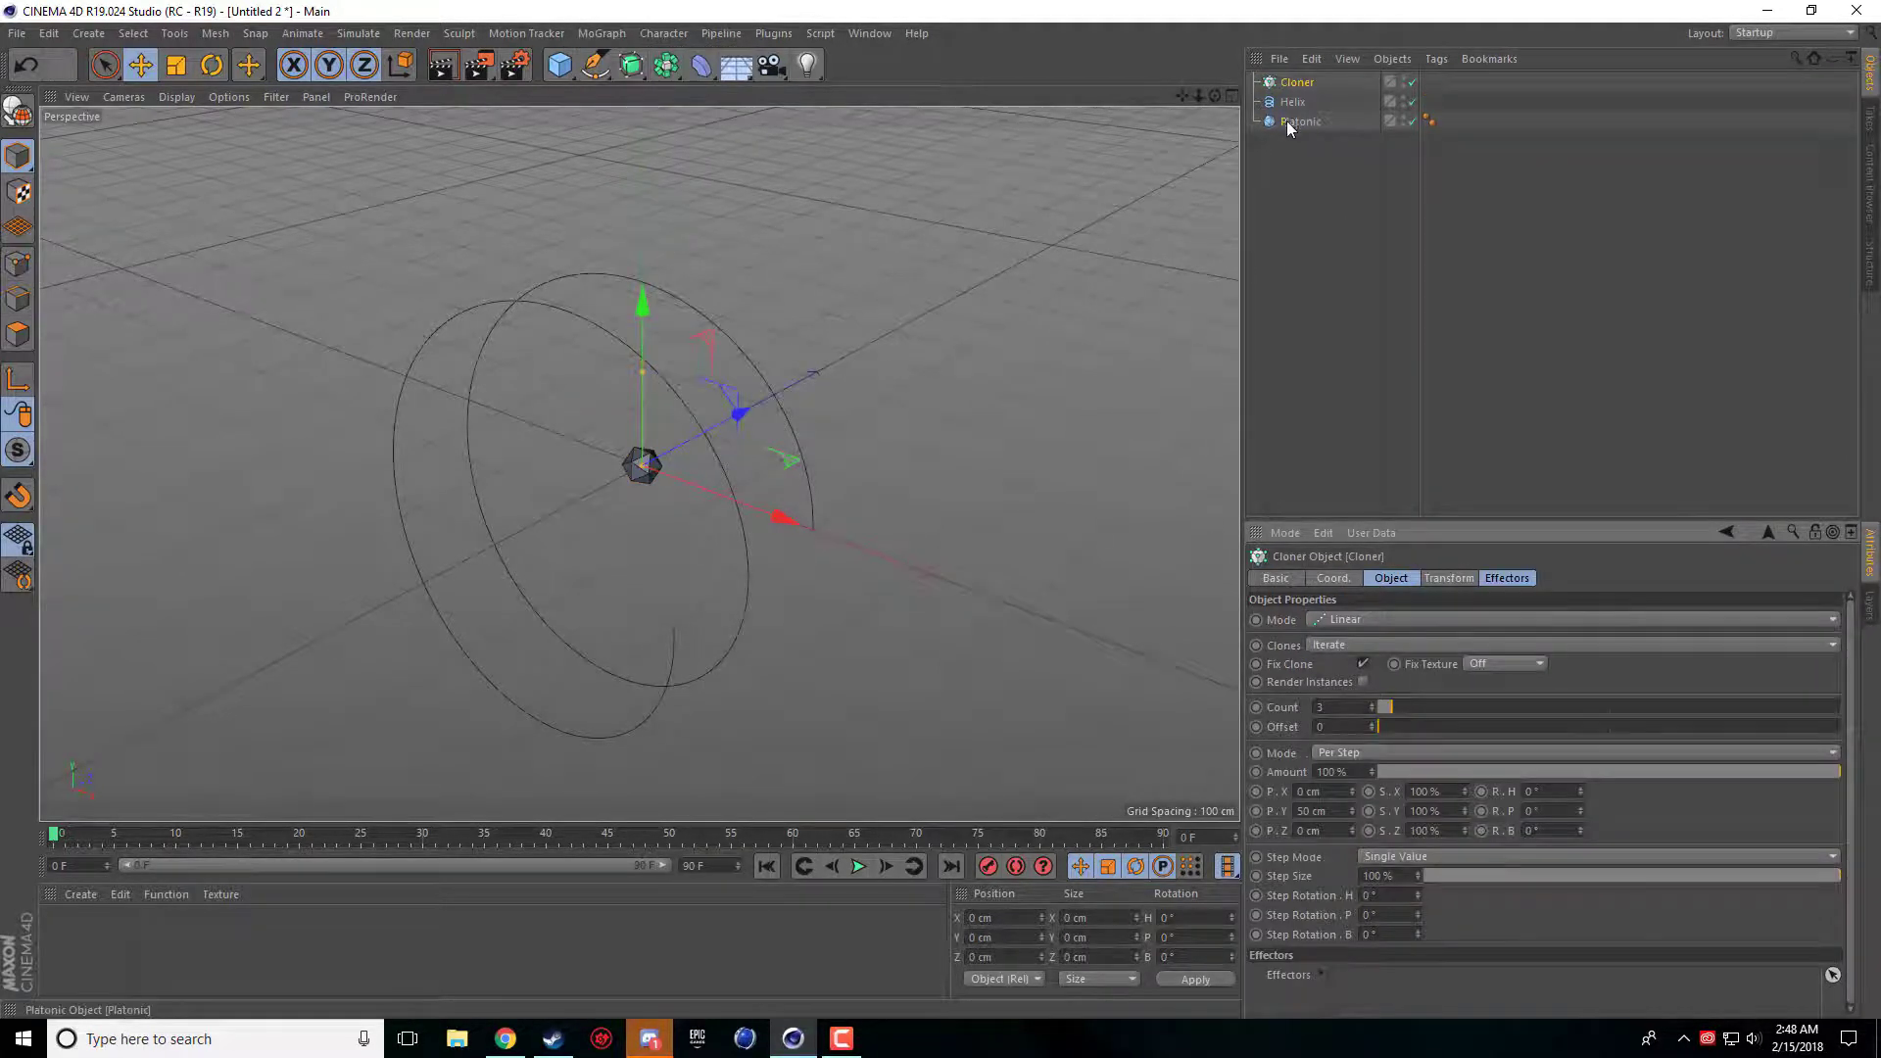
left_click_drag(1286, 121, 1296, 84)
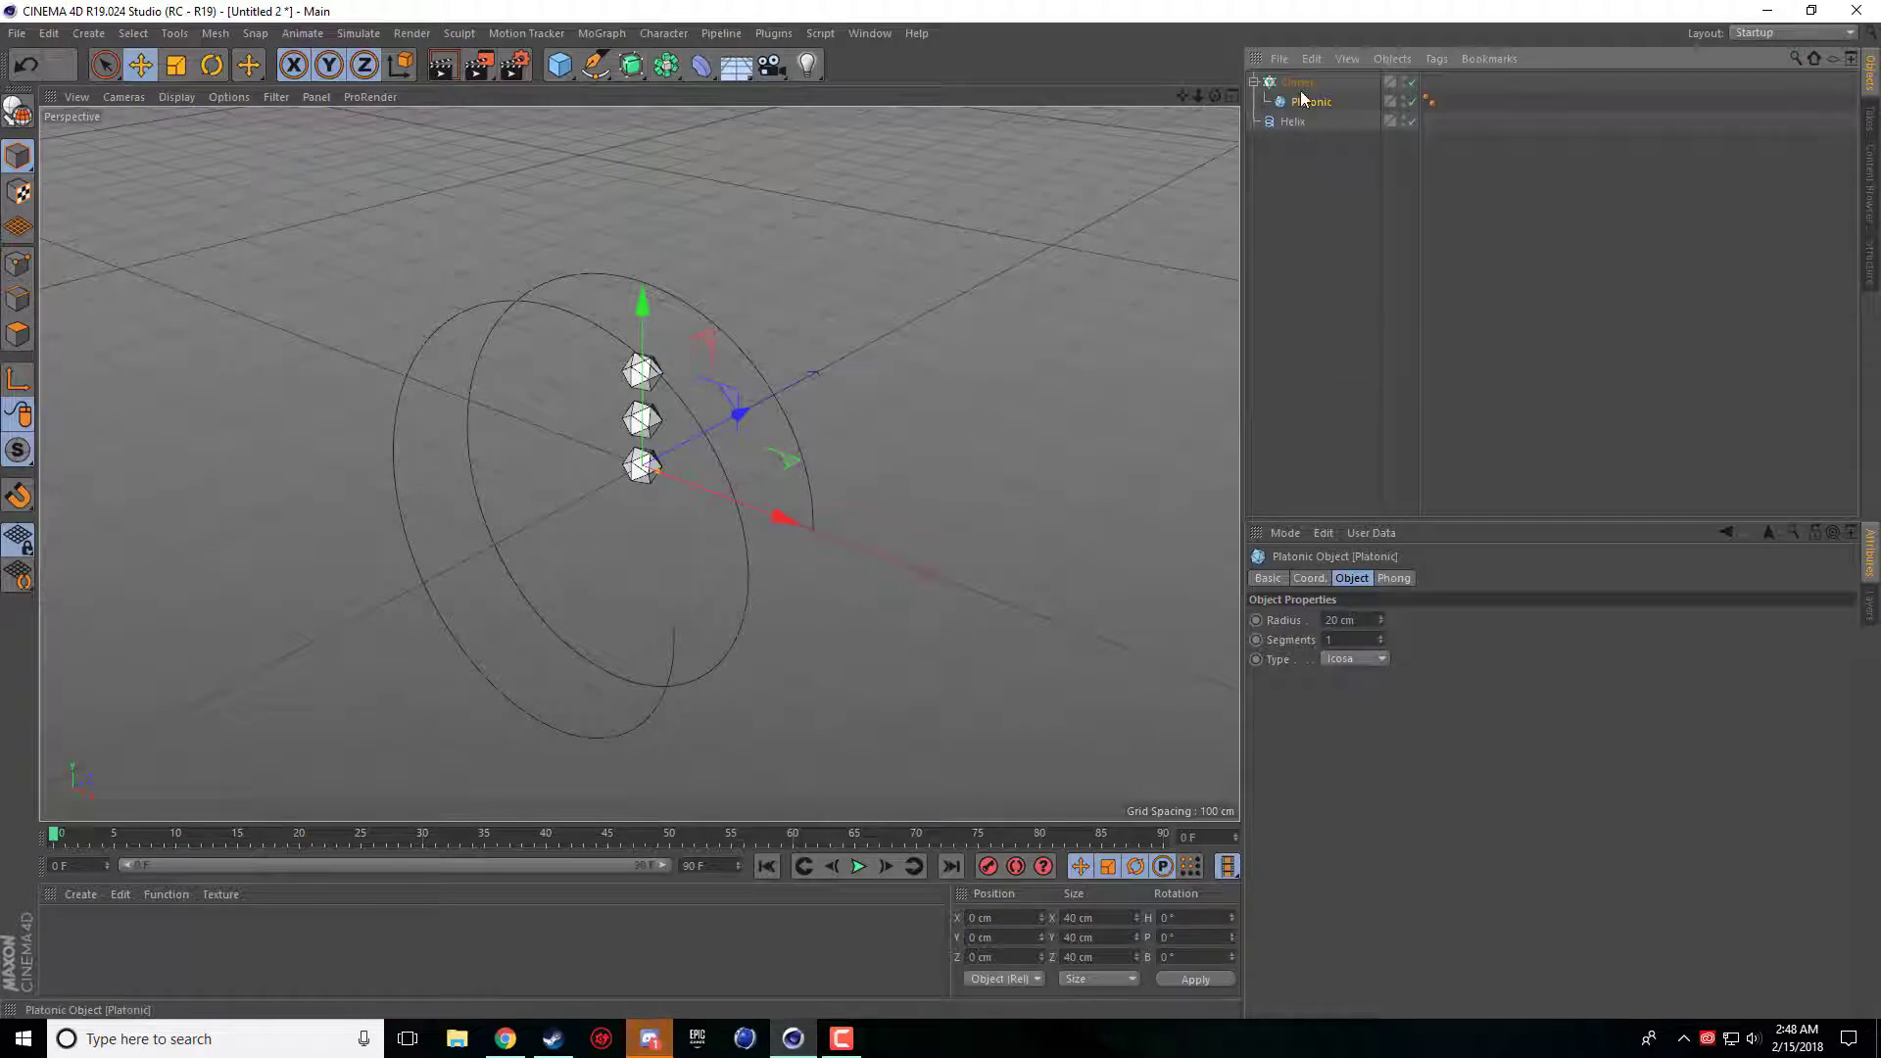
Step: Set the Cloner's per-step position to 0 cm in Y and 50 cm in Z
left_click(1297, 82)
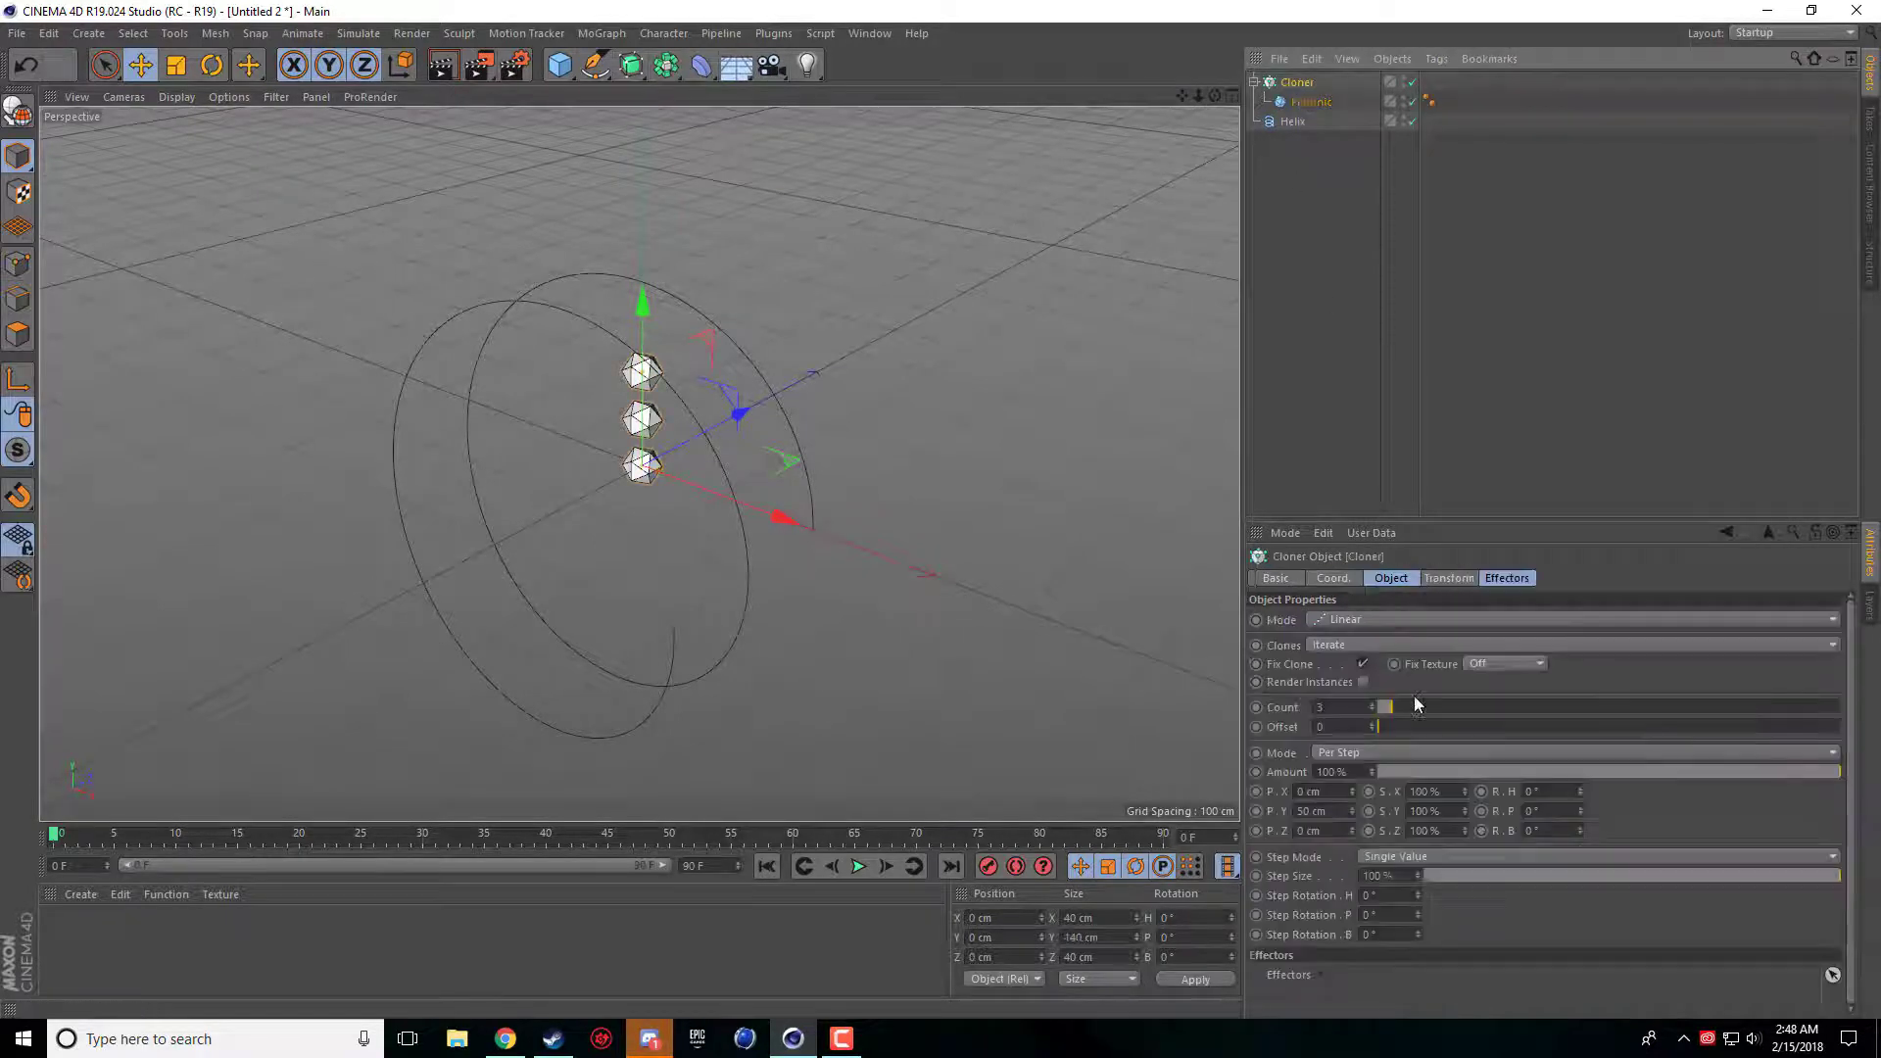
double_click(1309, 812)
type("0")
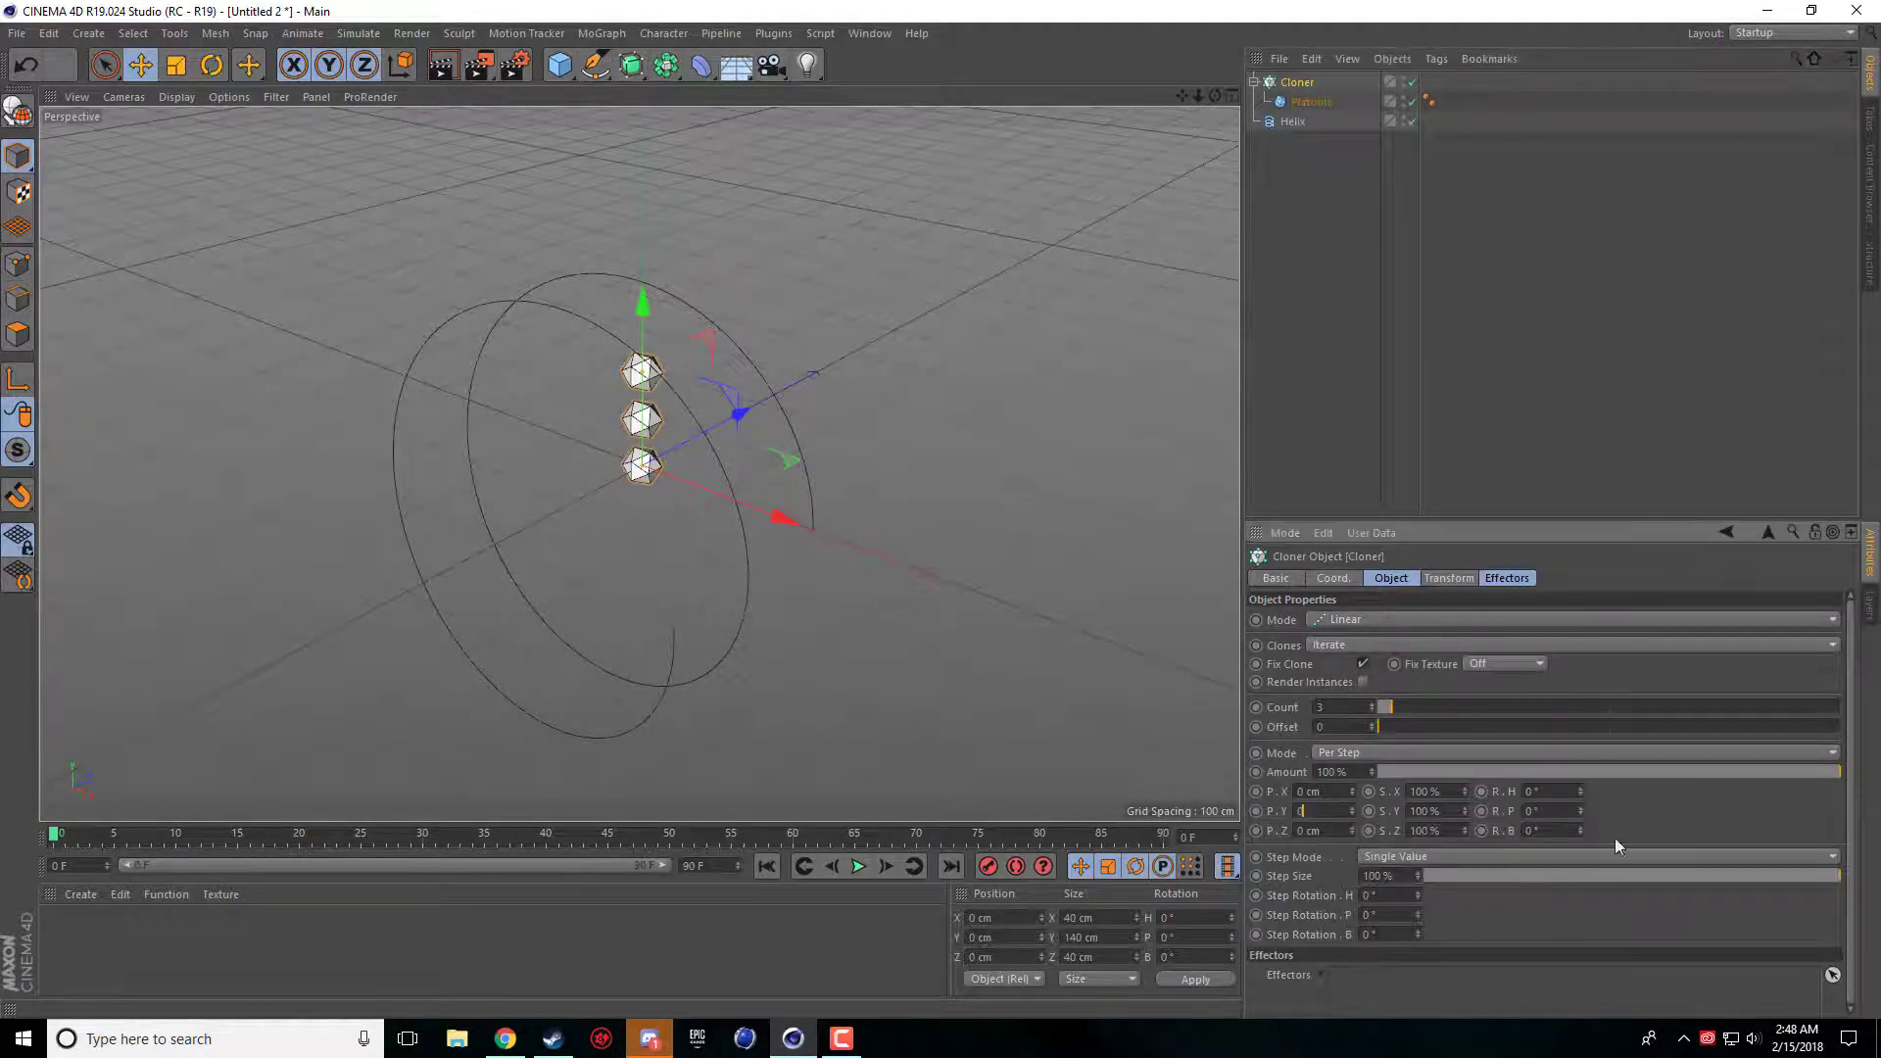
key("Tab")
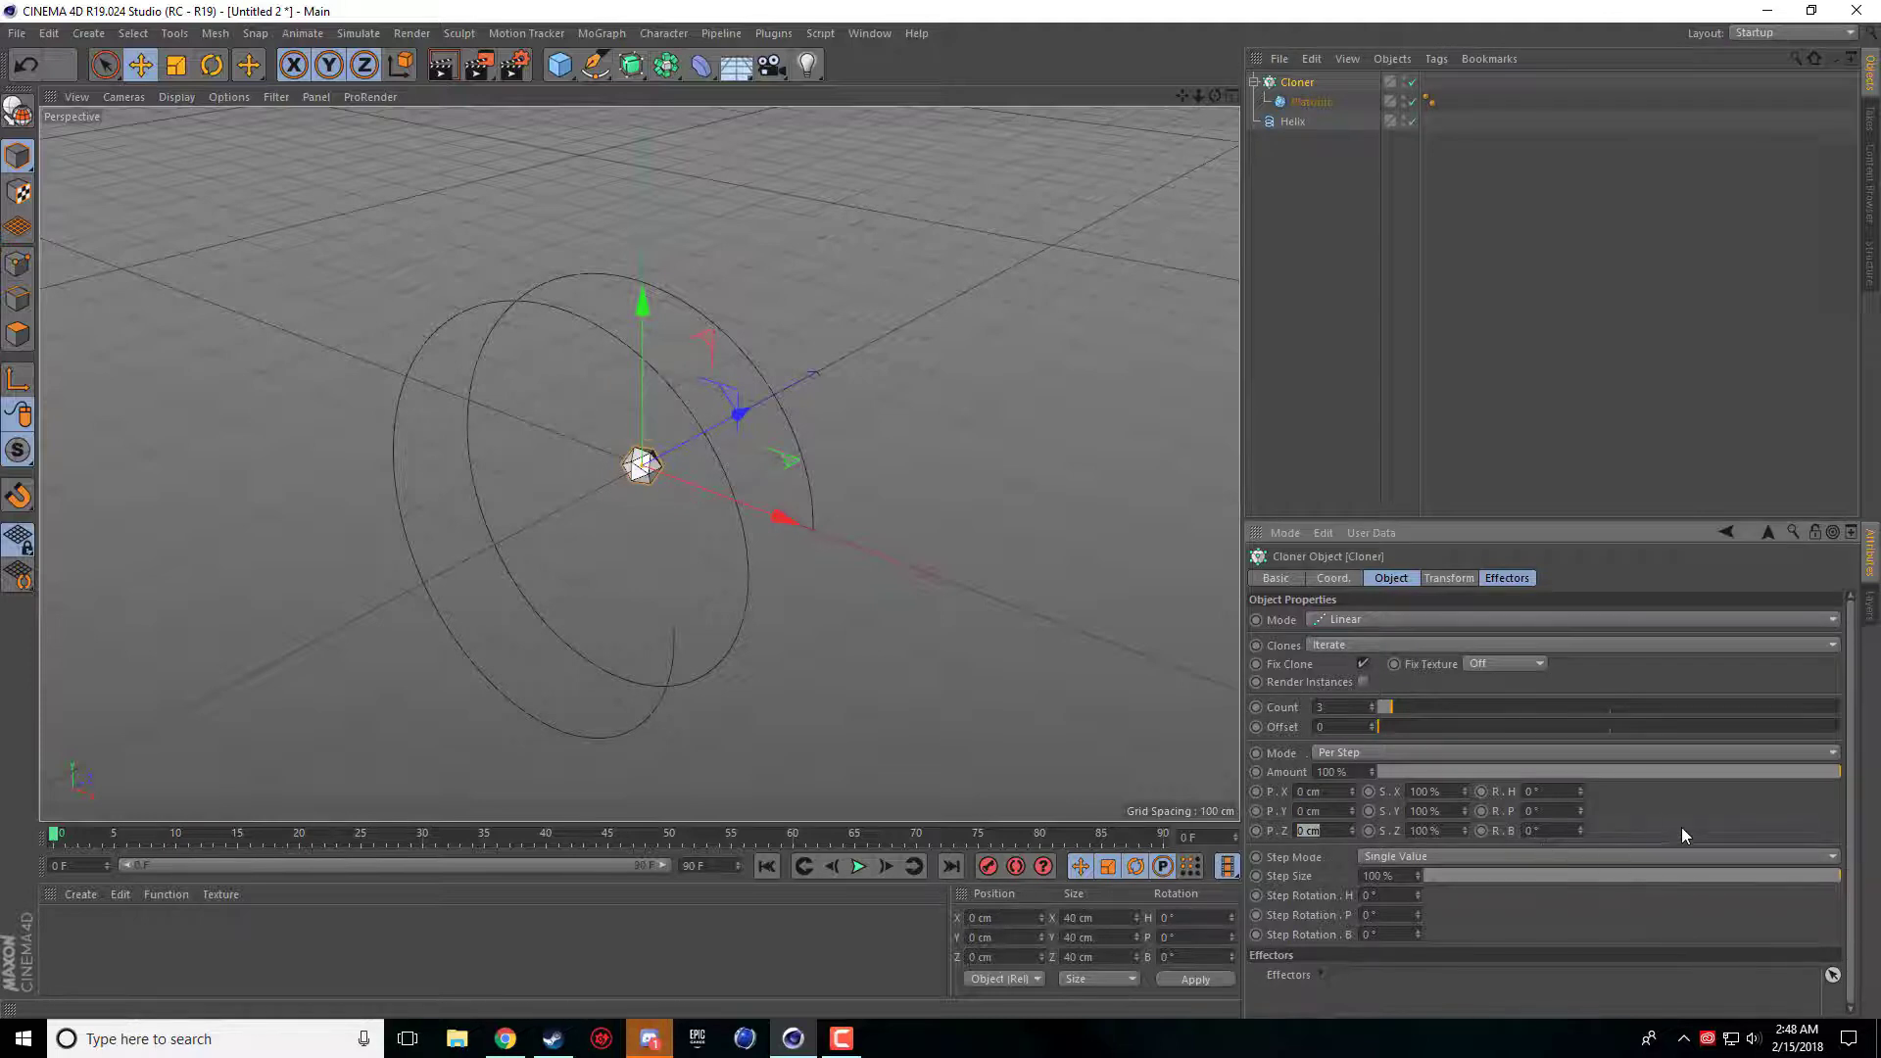
type("50")
key("Return")
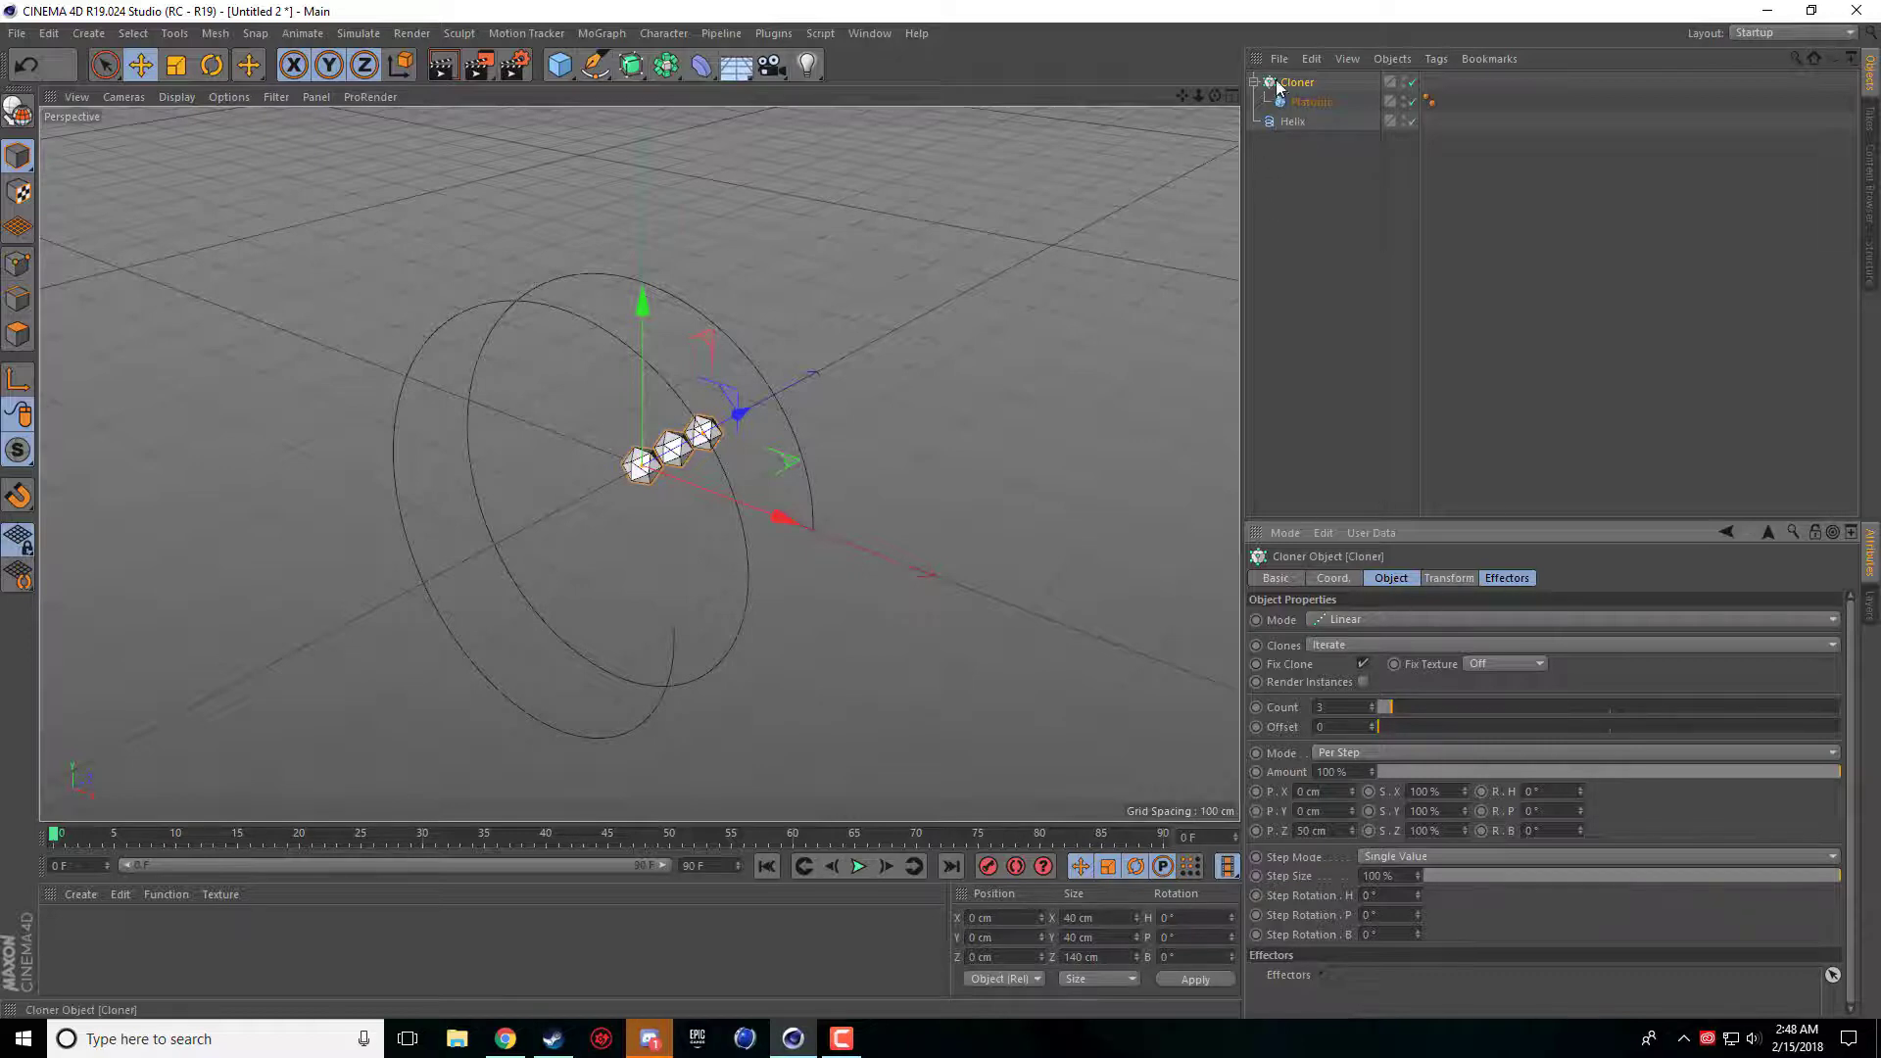
Step: Add a MoGraph Spline effector to the Cloner and assign the Helix as its path spline
left_click(1509, 579)
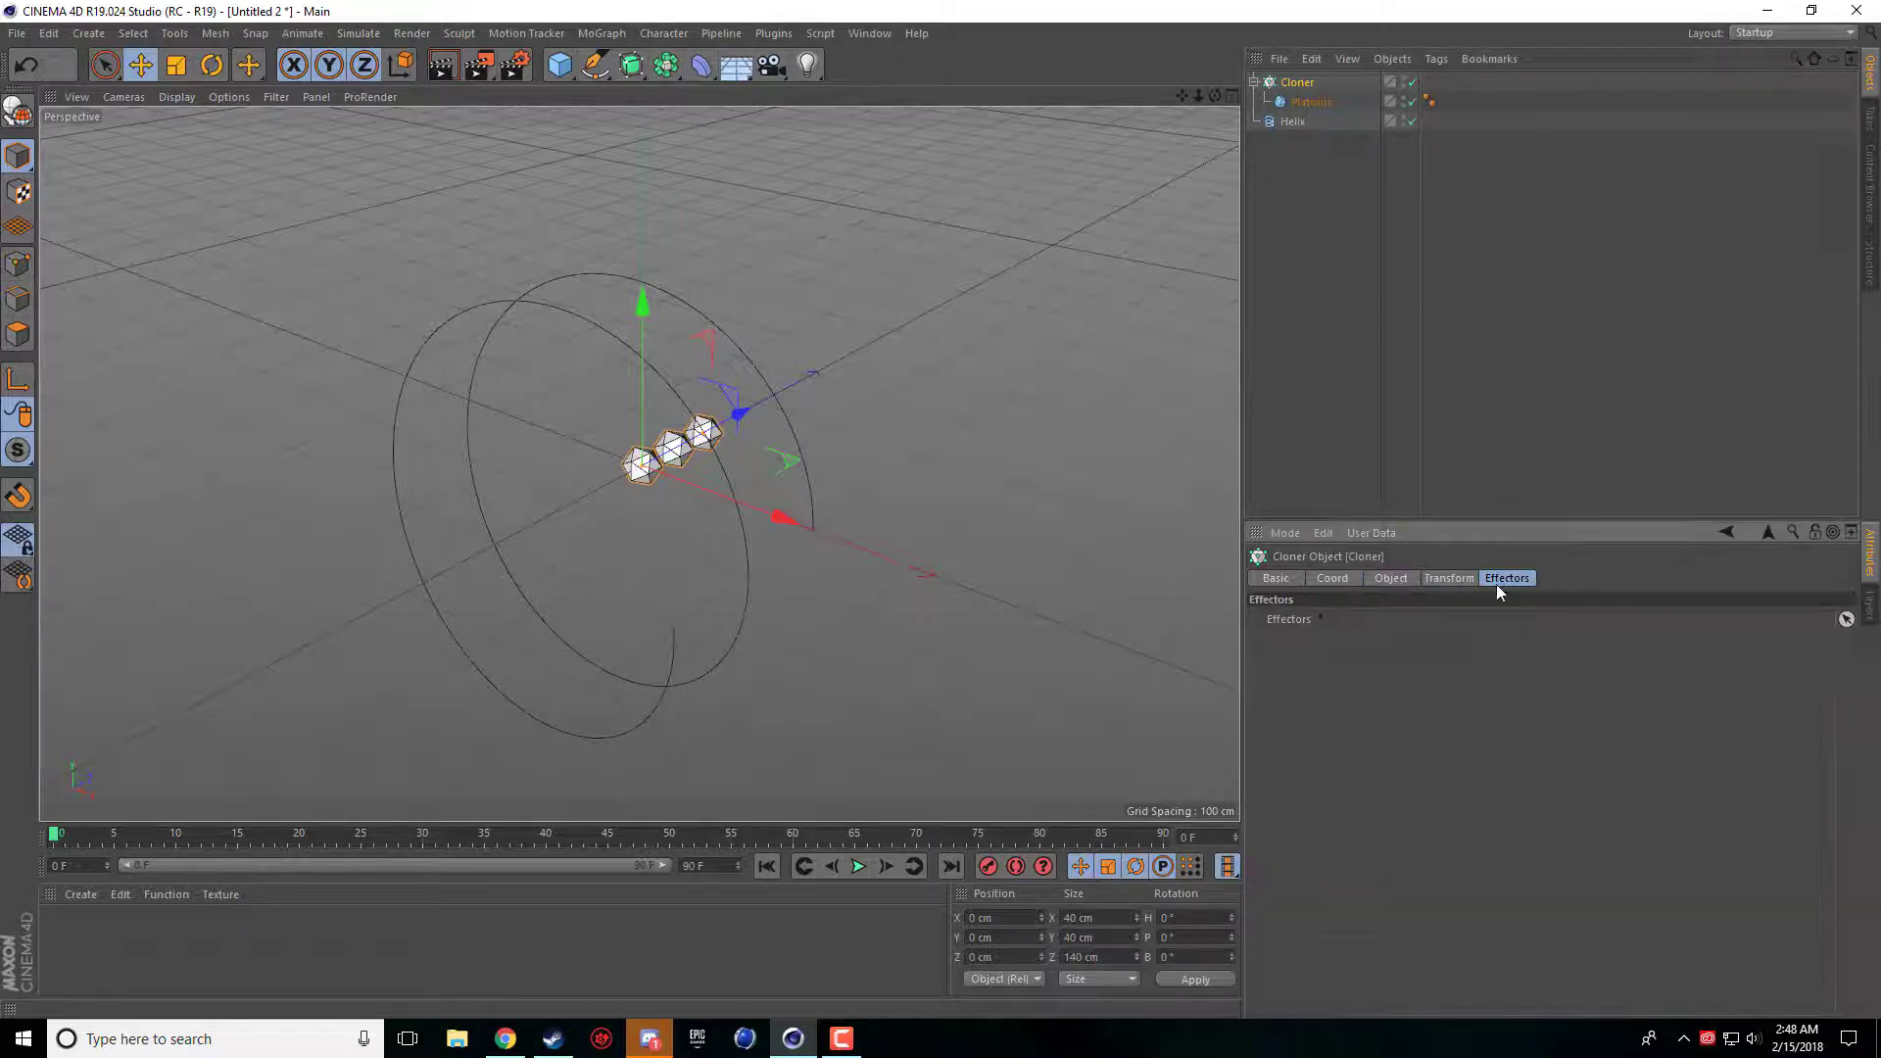
left_click(602, 33)
mouse_move(621, 61)
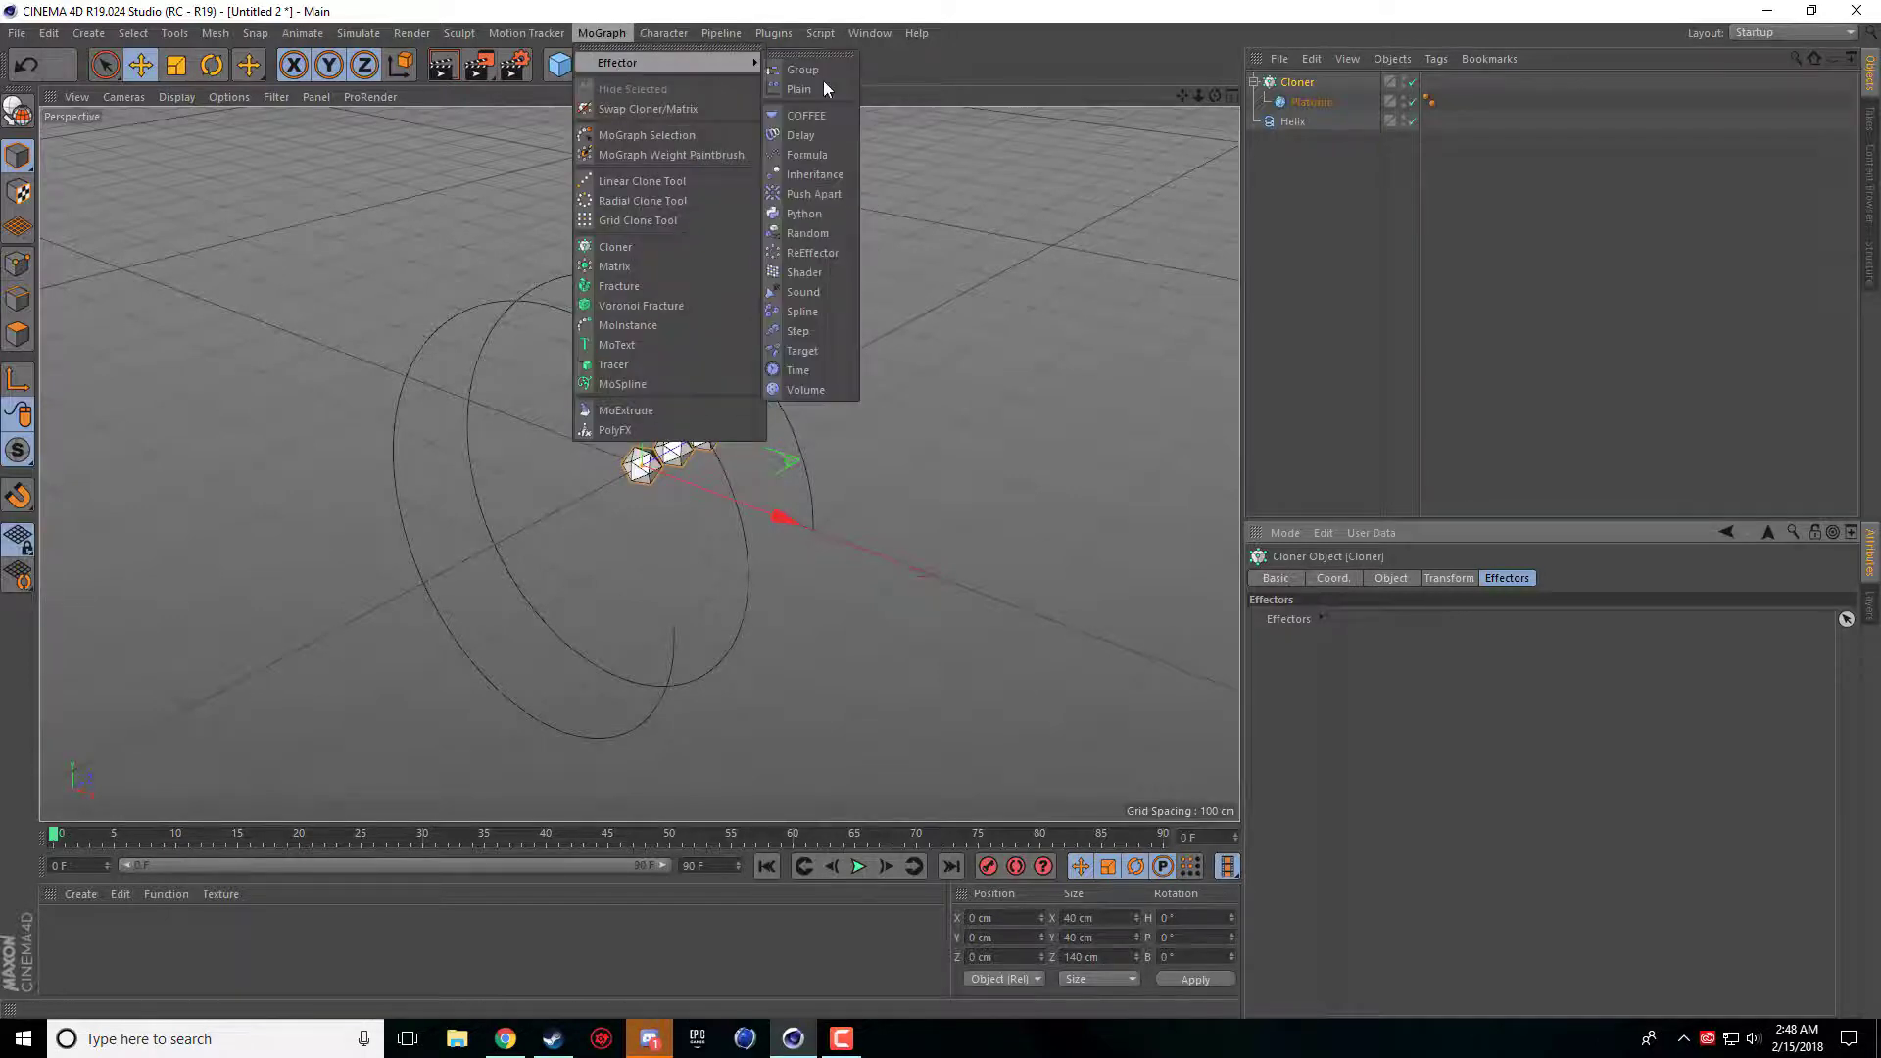
left_click(831, 314)
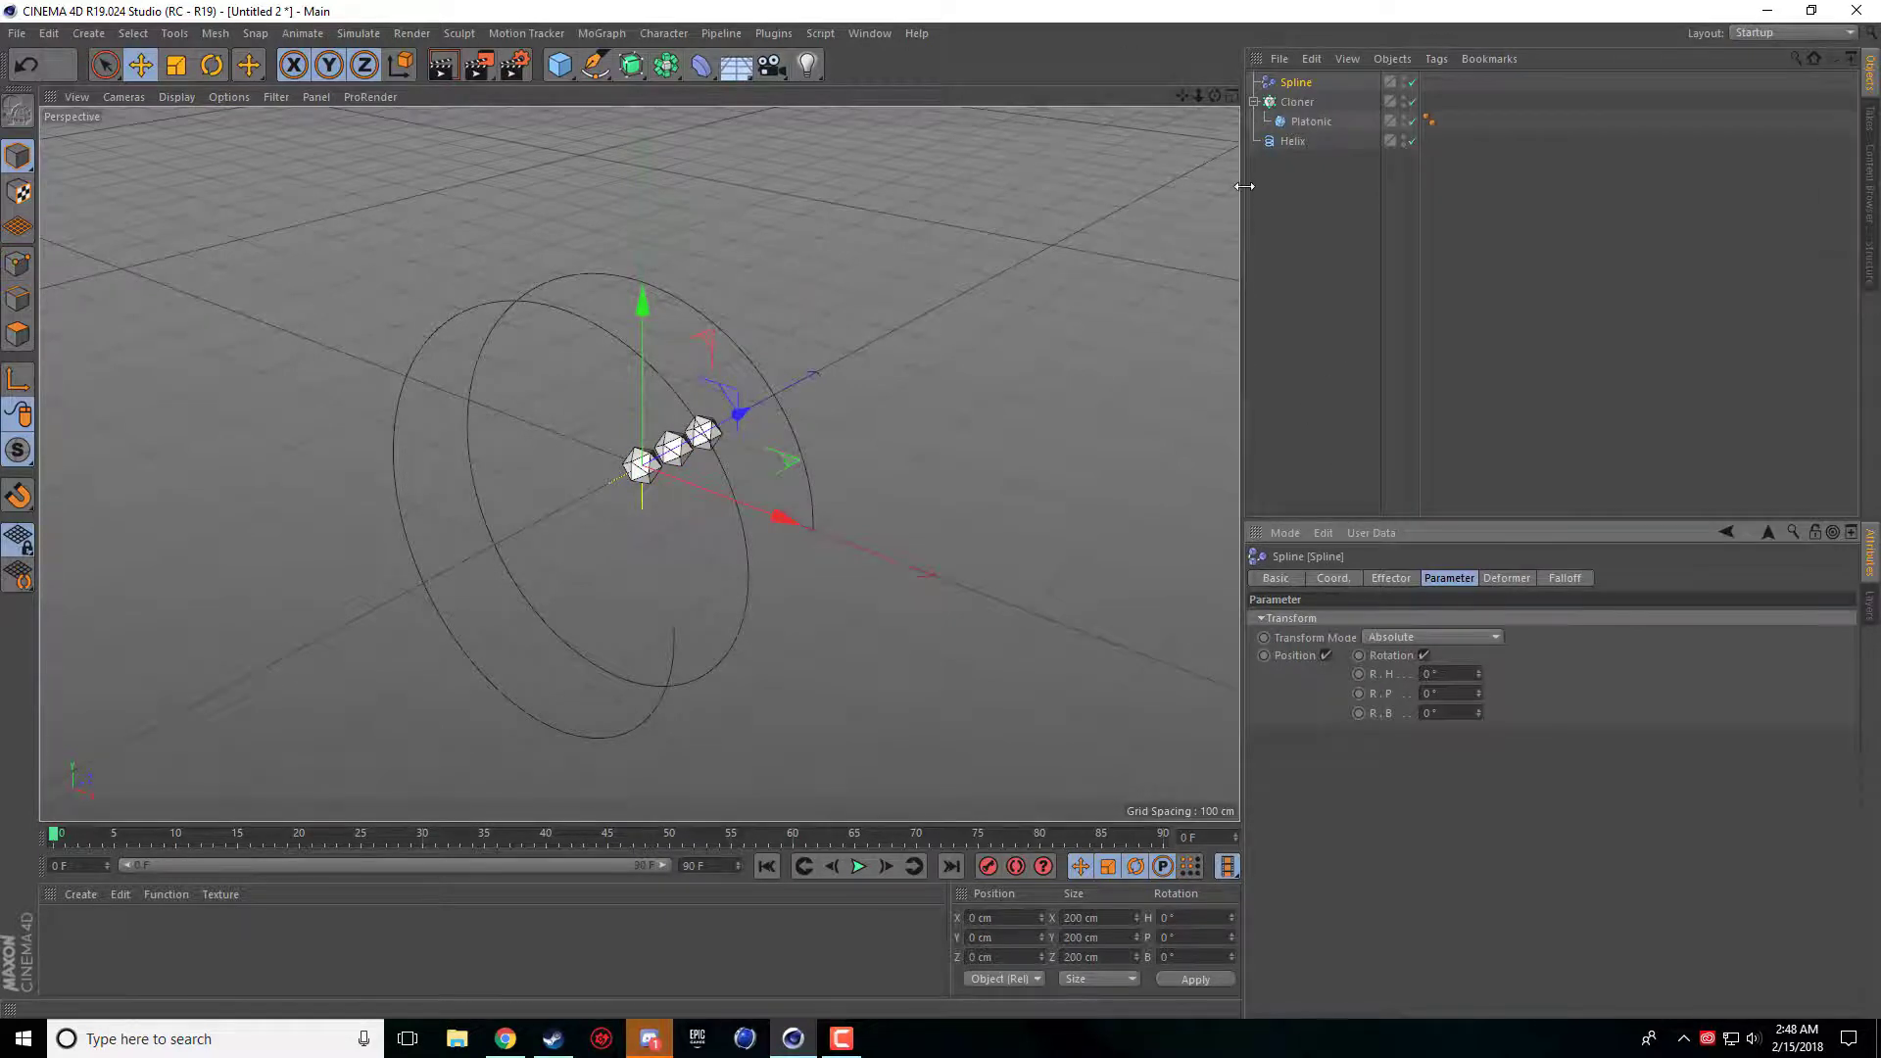
left_click(1385, 582)
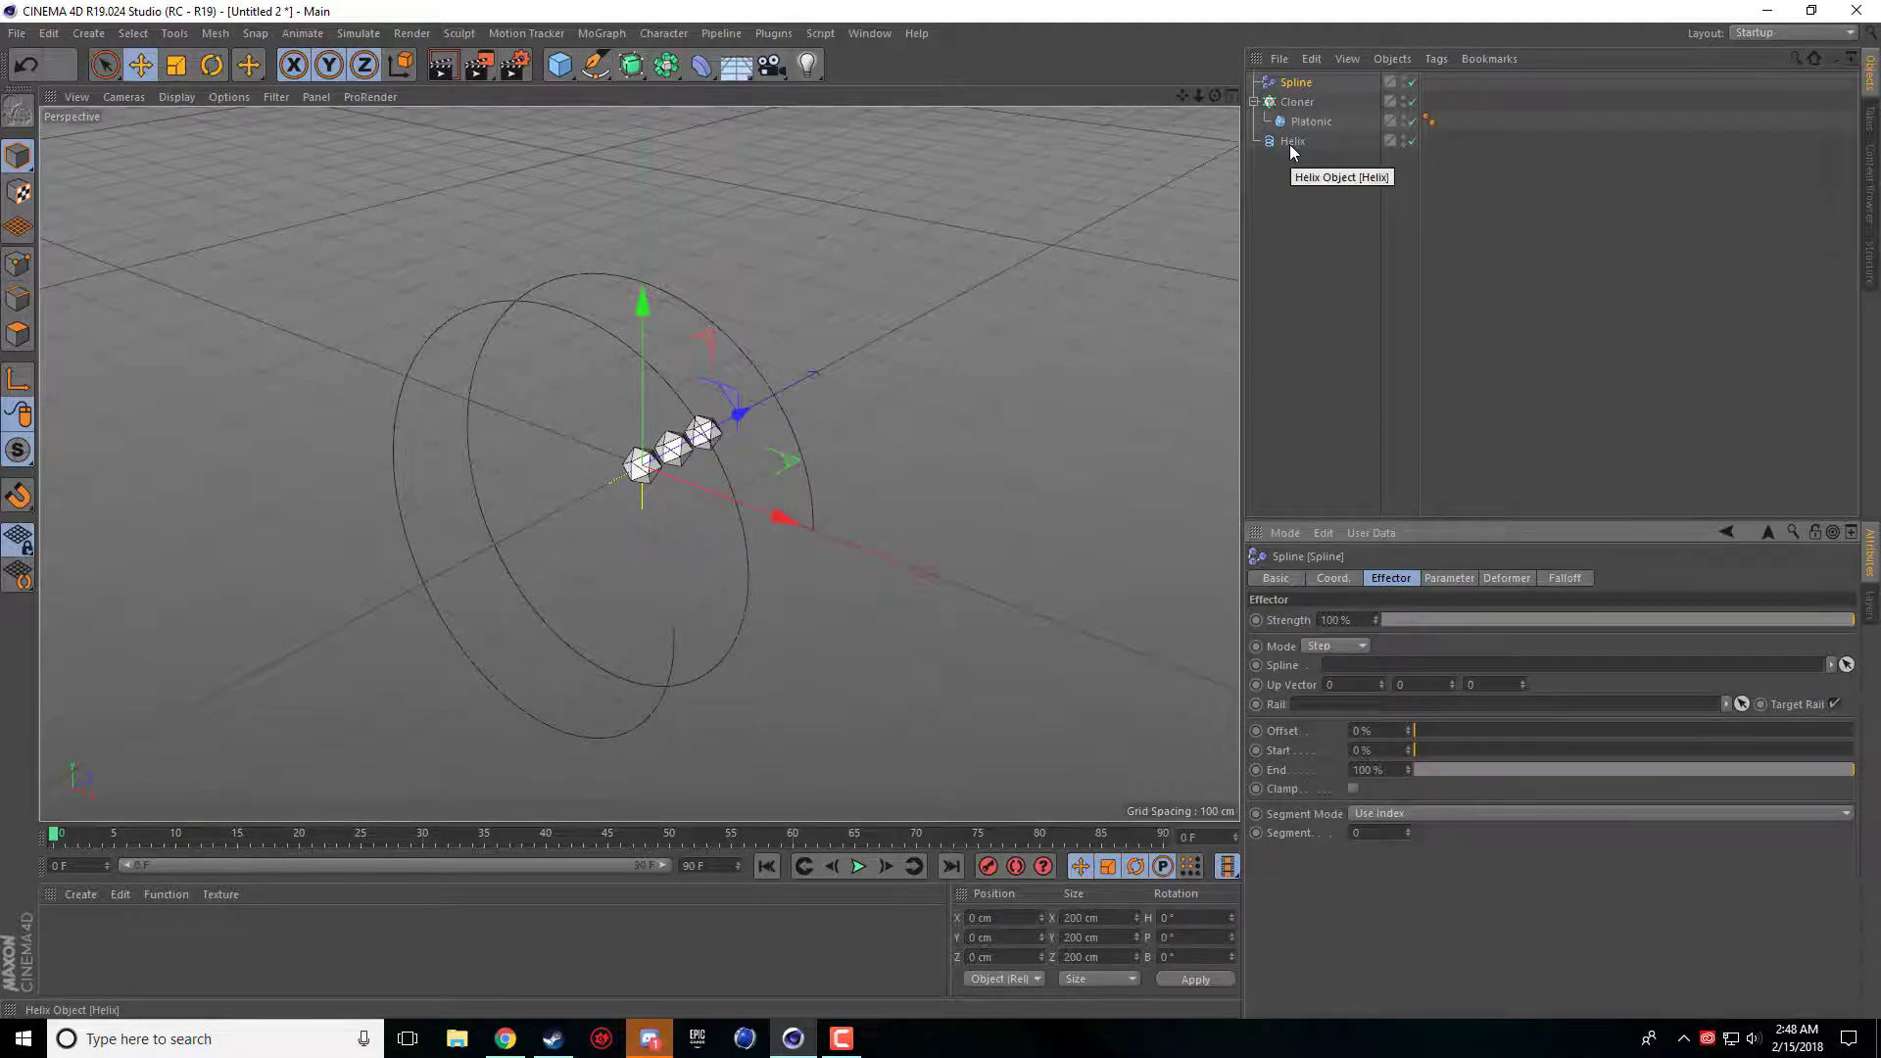
left_click_drag(1292, 152, 1362, 665)
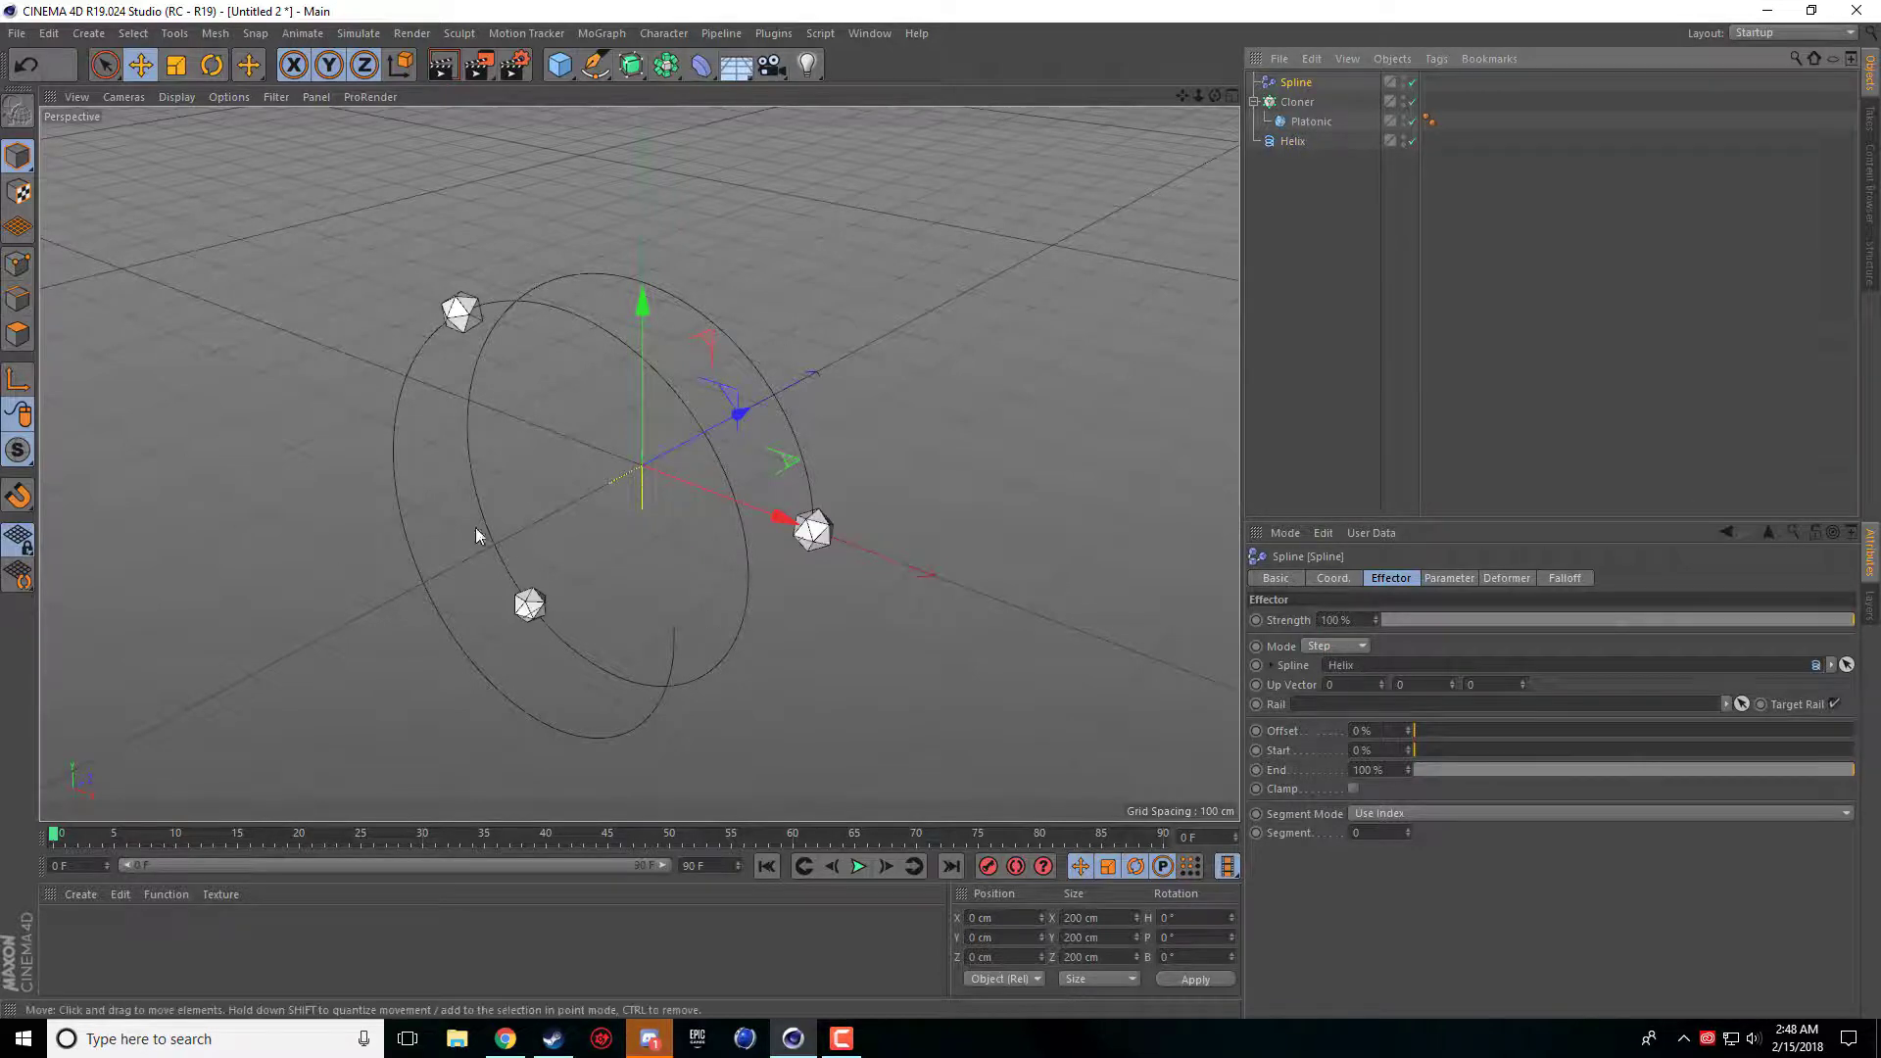
Step: Vary the Cloner's clone count through 42 and 2, settling on 8 clones along the helix
left_click(1298, 103)
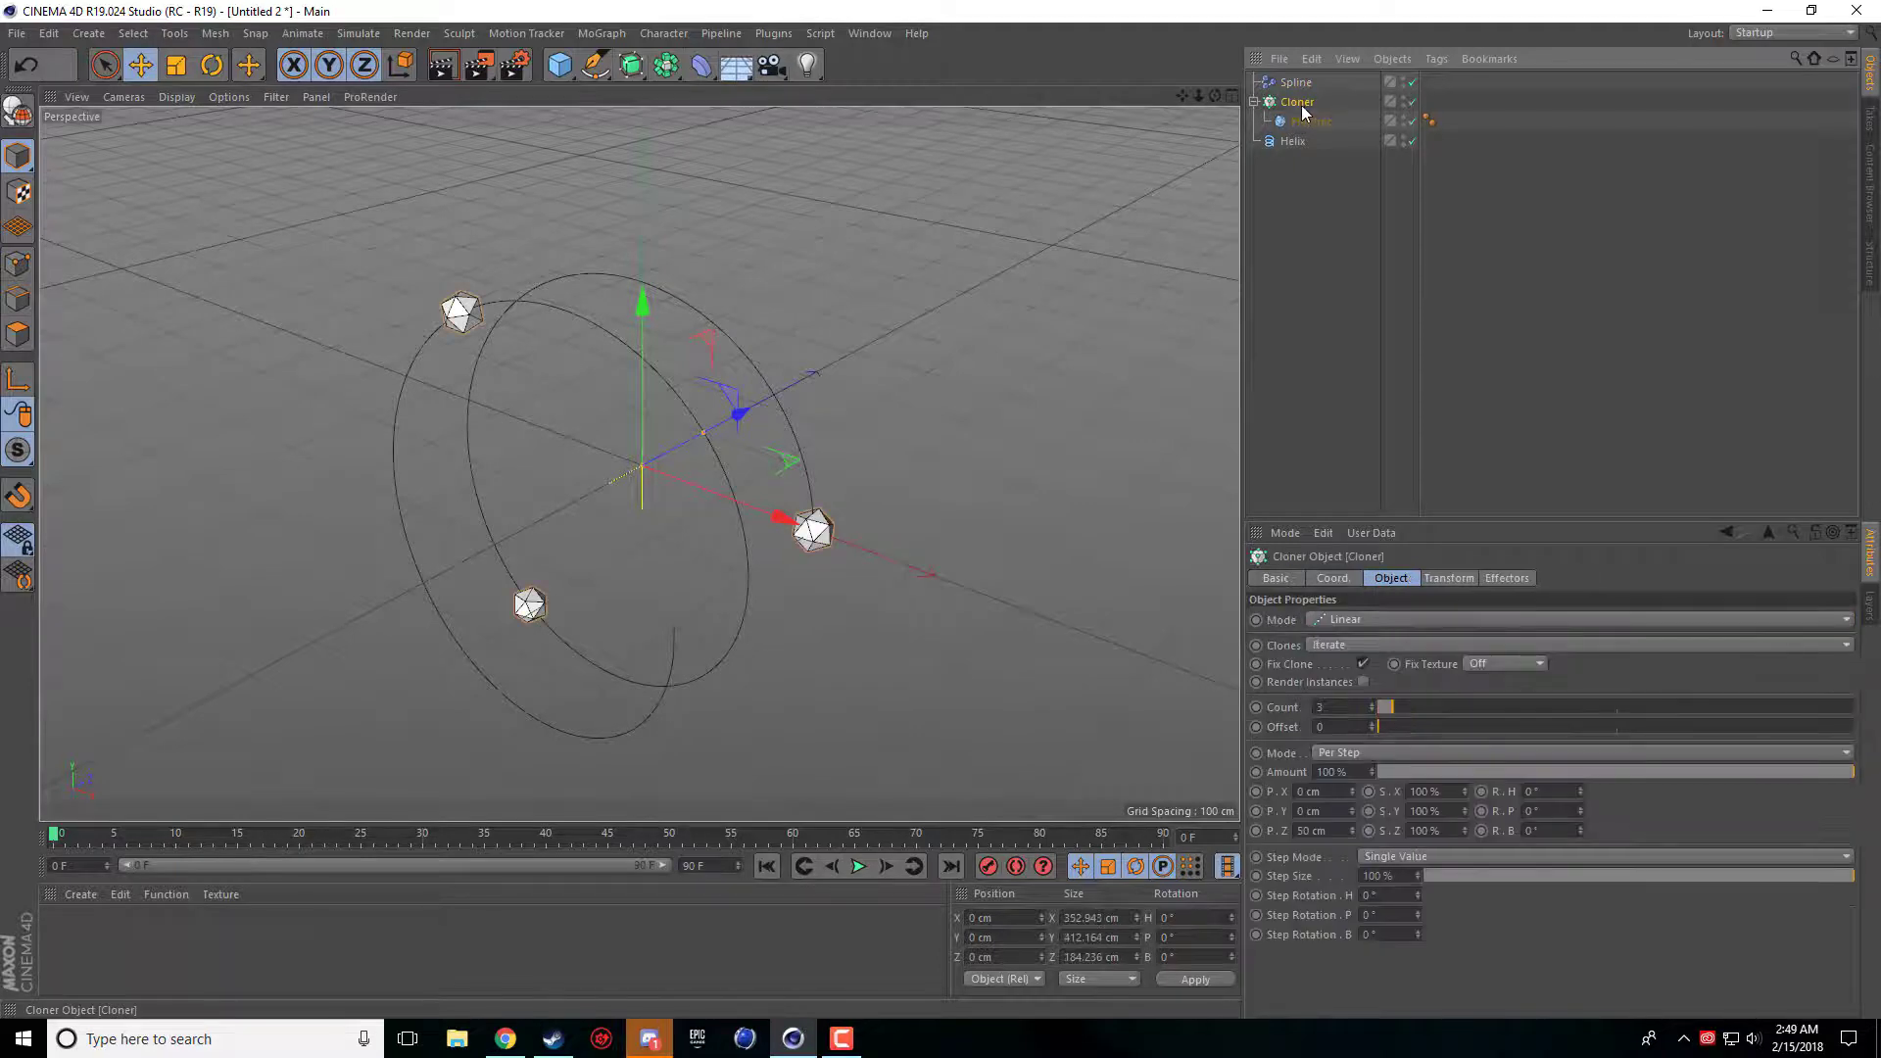
left_click_drag(1377, 707, 1577, 707)
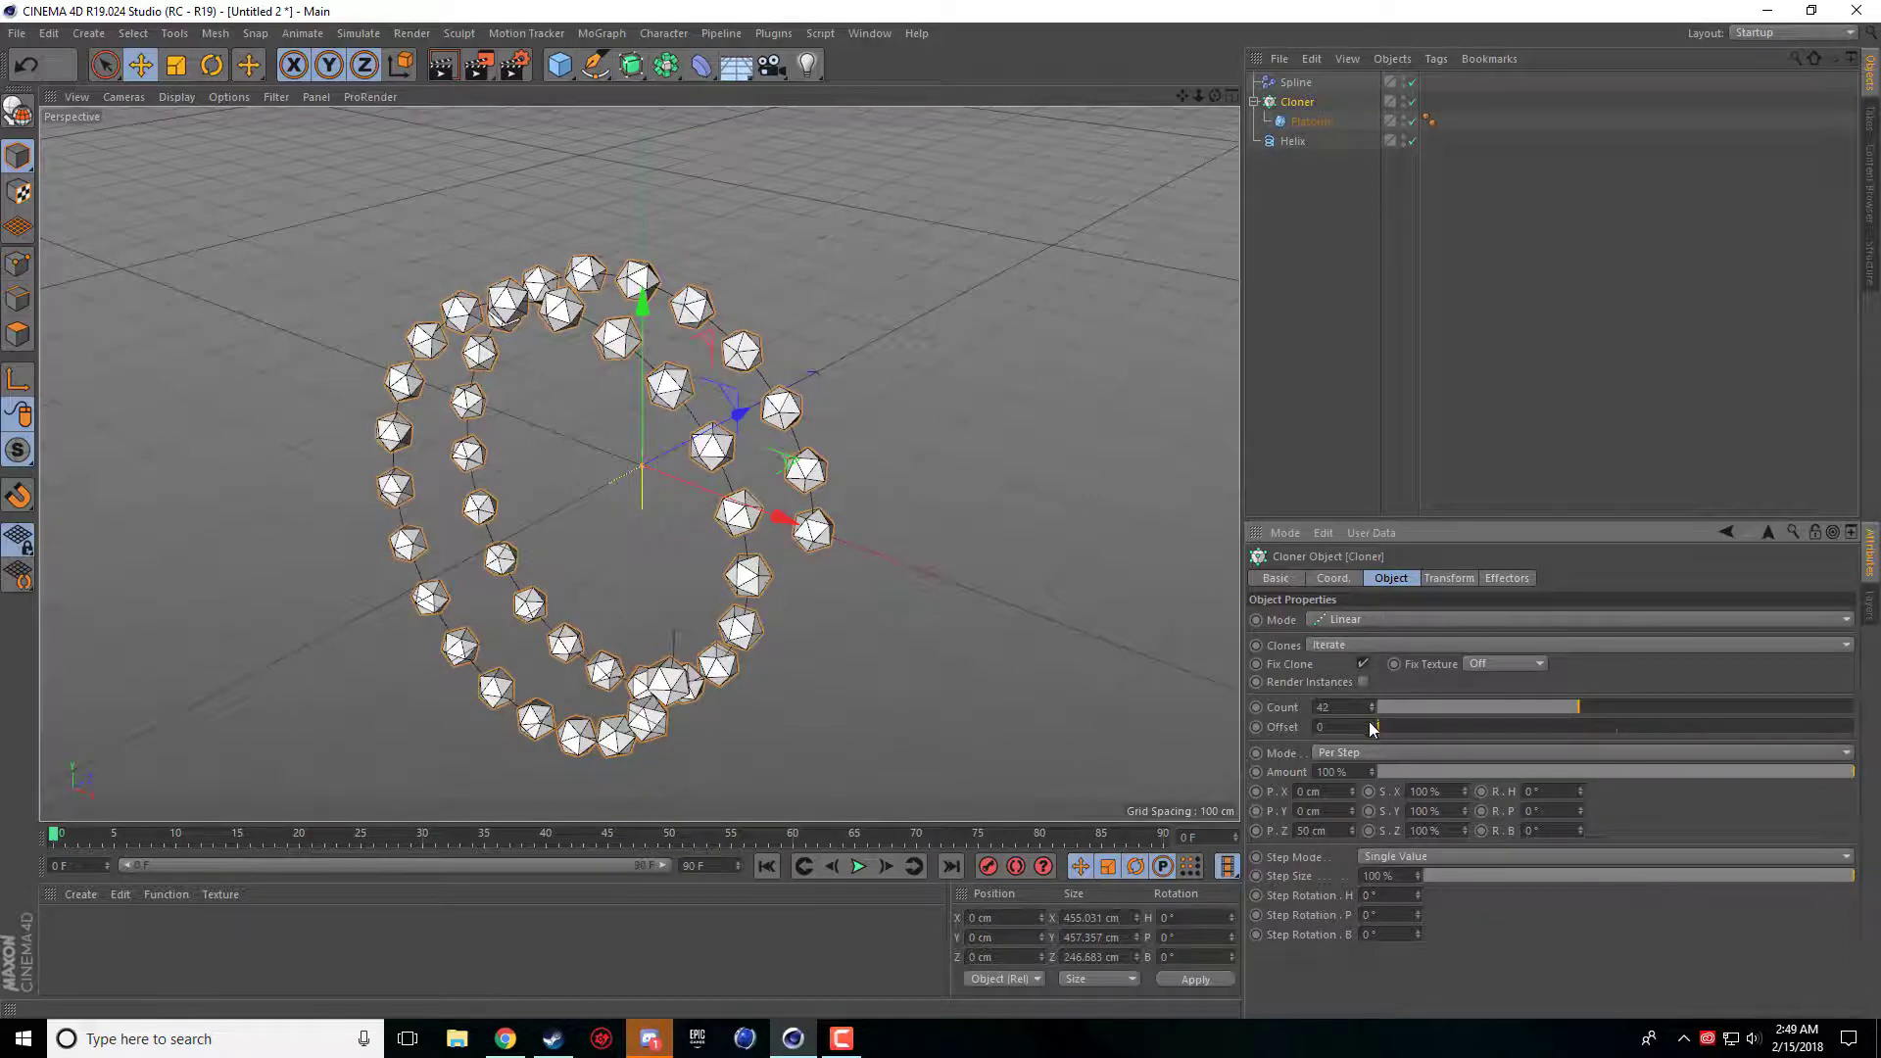
mouse_move(1372, 727)
left_mouse_down()
mouse_move(1519, 727)
mouse_move(1357, 727)
left_mouse_up()
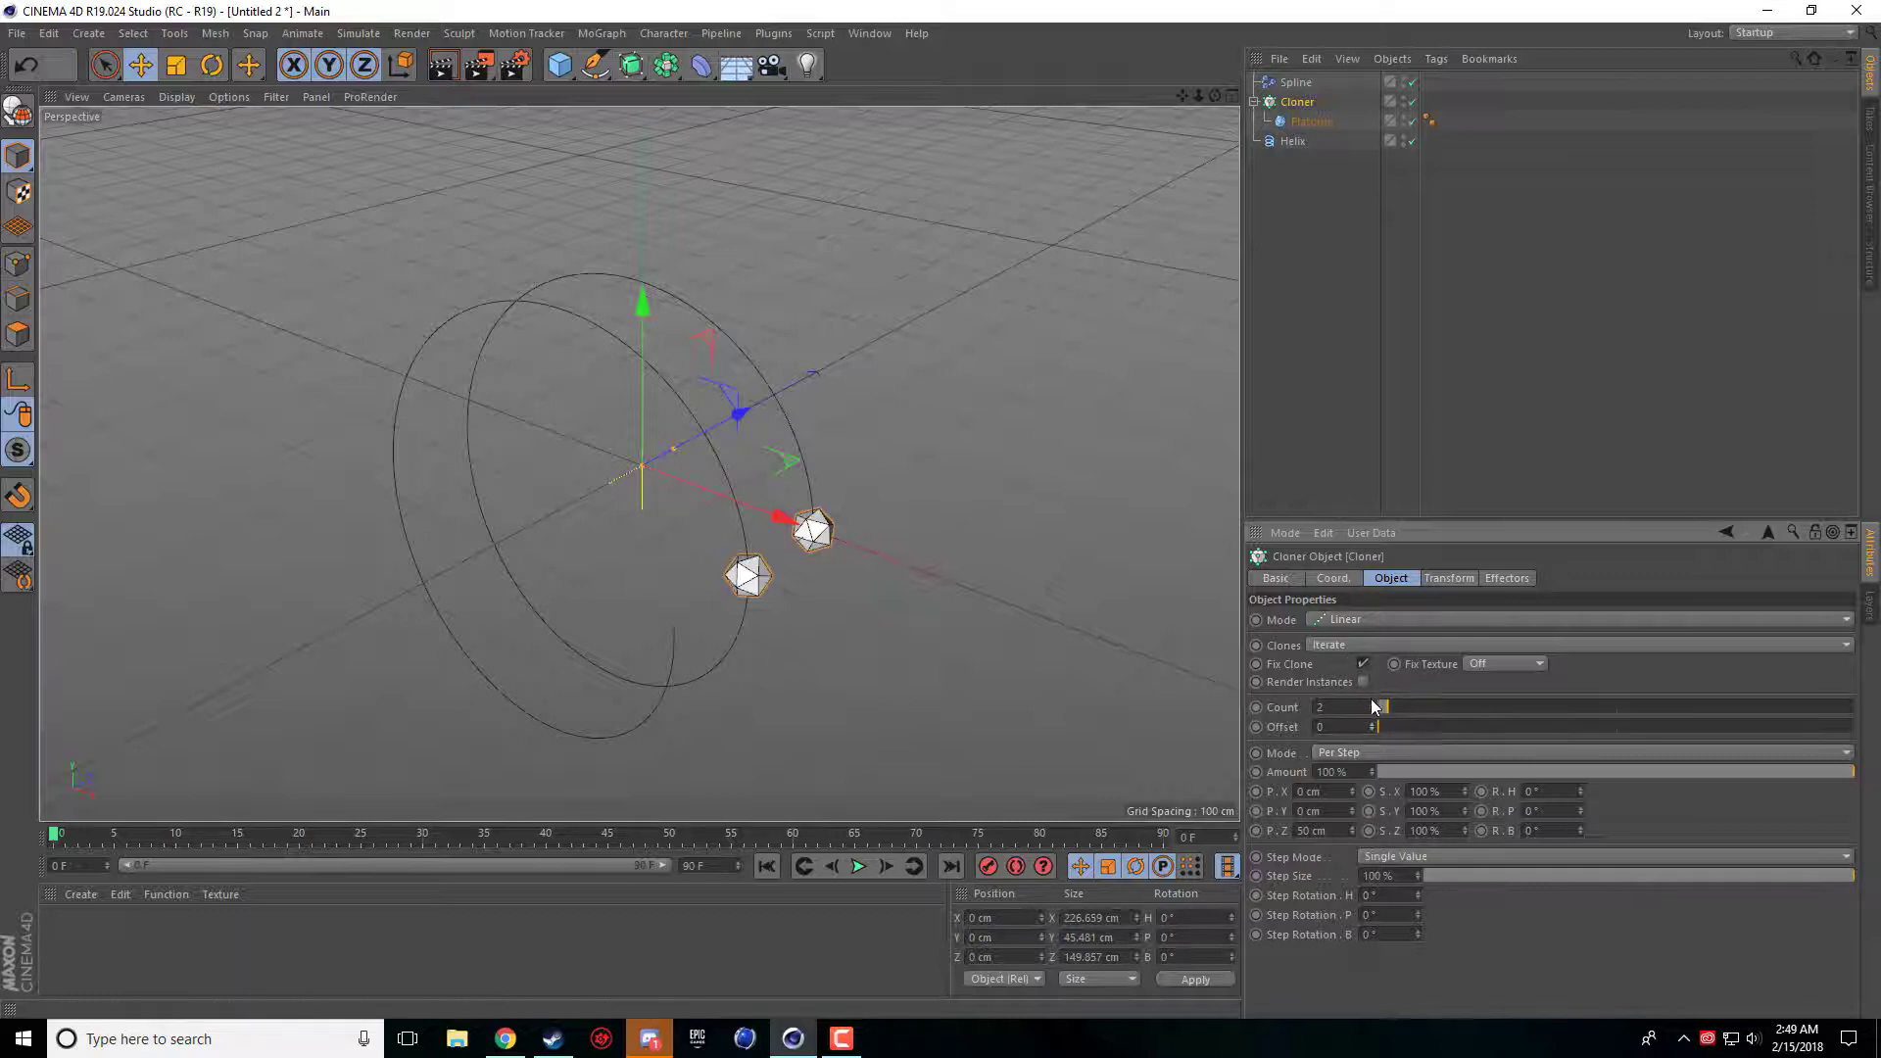
mouse_move(1373, 706)
left_mouse_down()
mouse_move(1360, 746)
mouse_move(1372, 708)
mouse_move(1372, 727)
left_mouse_up()
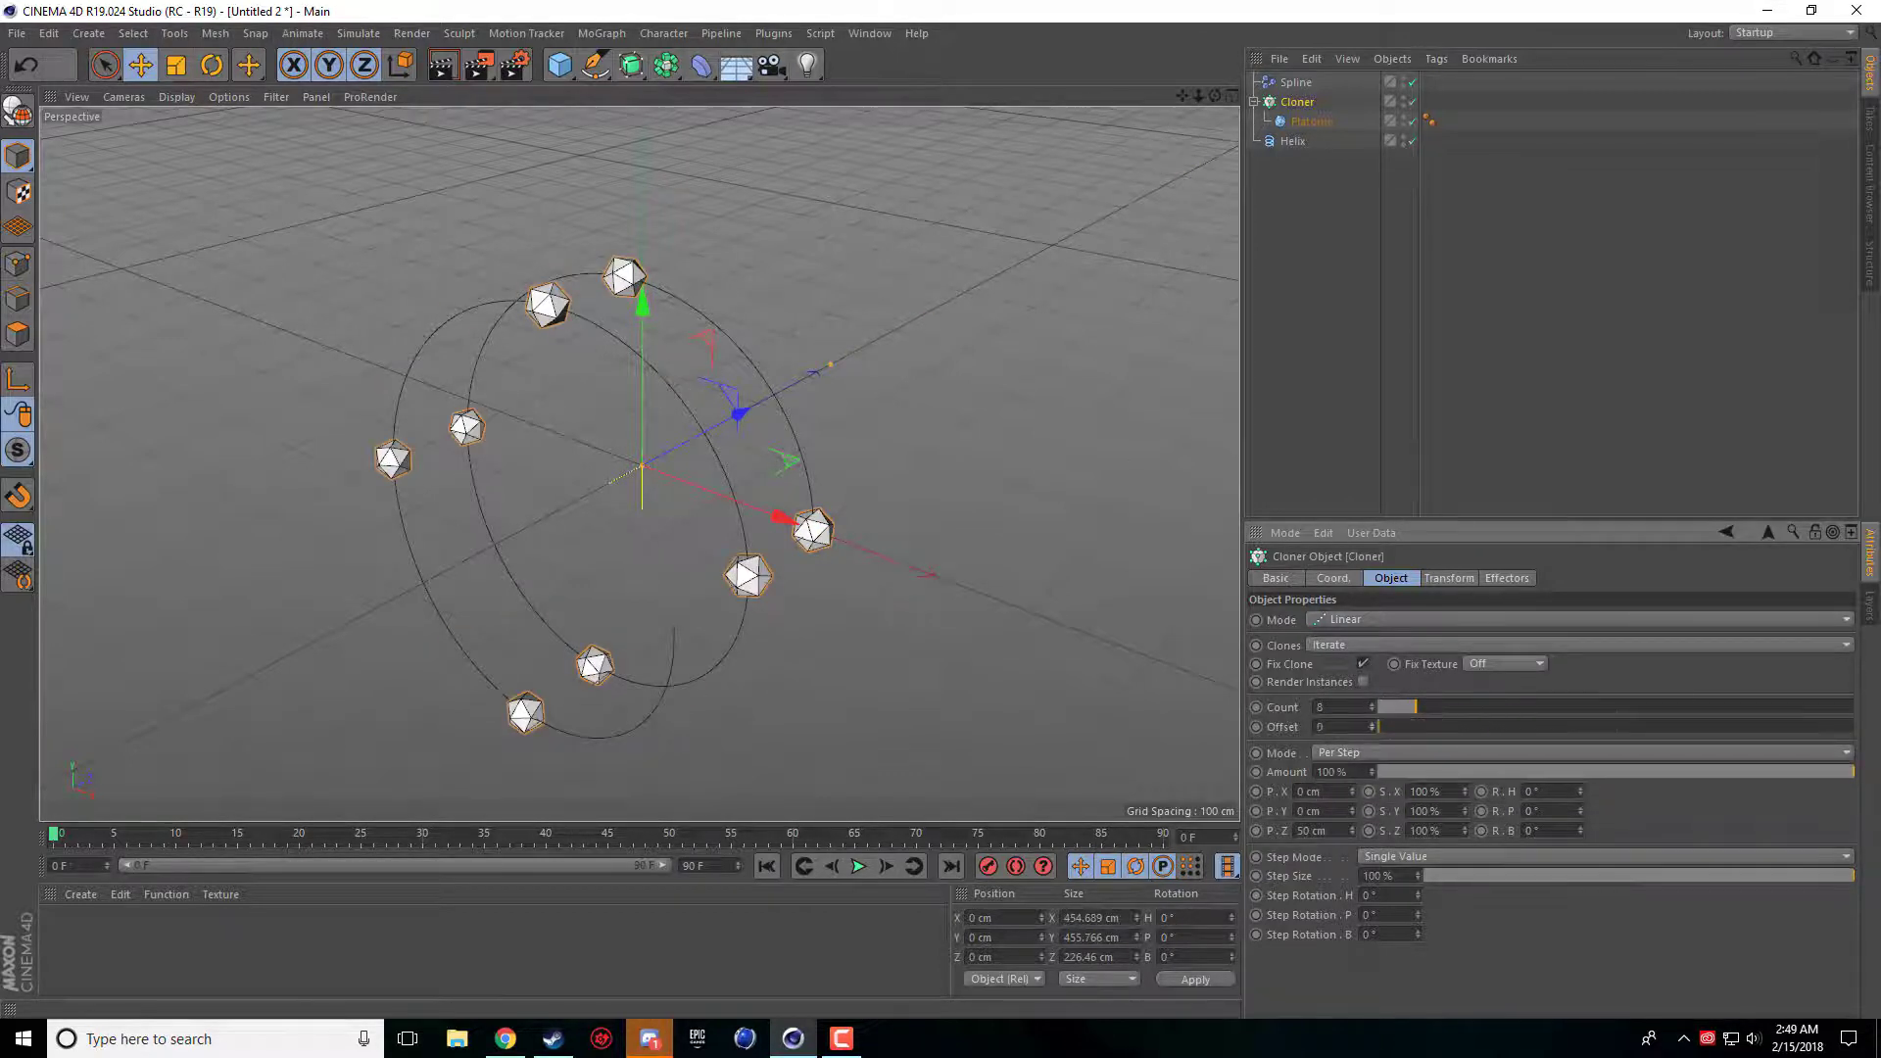
Step: Switch the Cloner's distribution from per-step to End Point and set its Z position to 173 cm
left_click(1365, 753)
left_click(1356, 774)
left_click_drag(1353, 830, 1353, 858)
Step: Try a 60° heading rotation and a Y scale of 0 in the Cloner's transform, and restore them to 0° and 1
left_click(1447, 579)
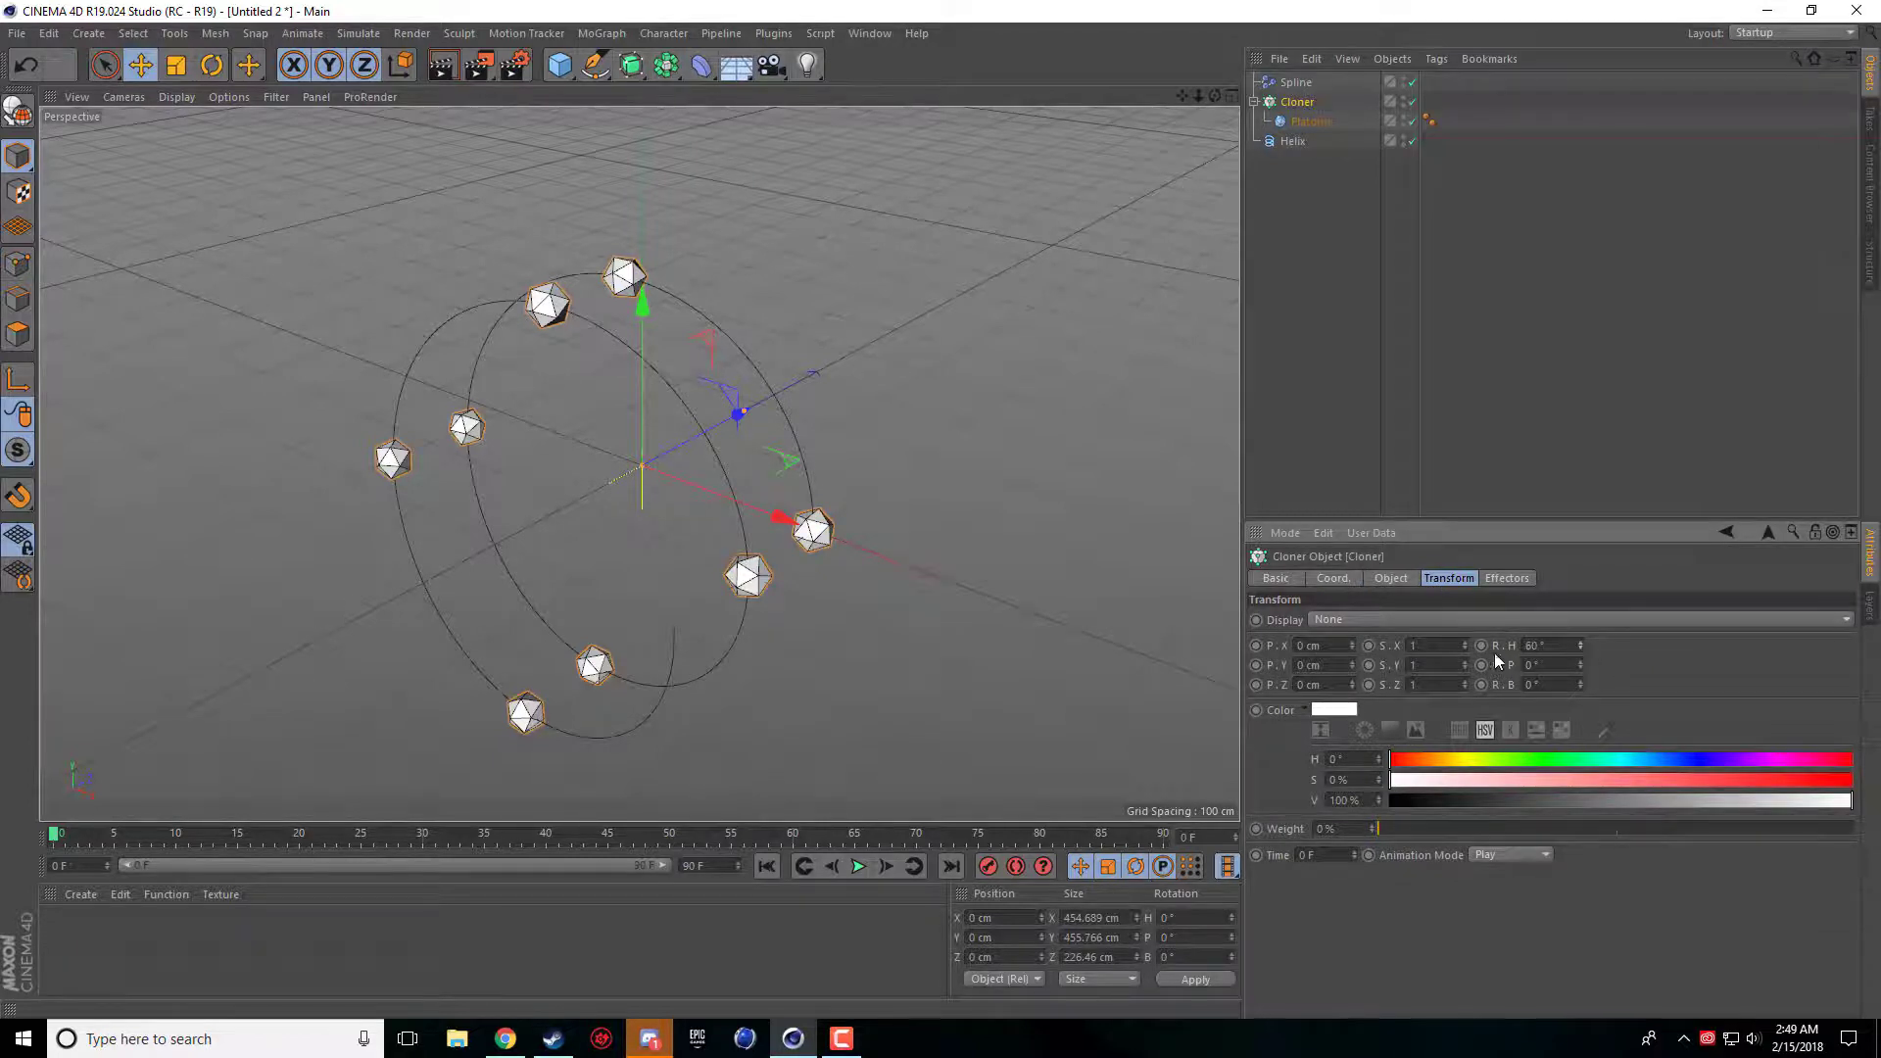
left_click_drag(1466, 665, 1360, 664)
type("0")
key("Return")
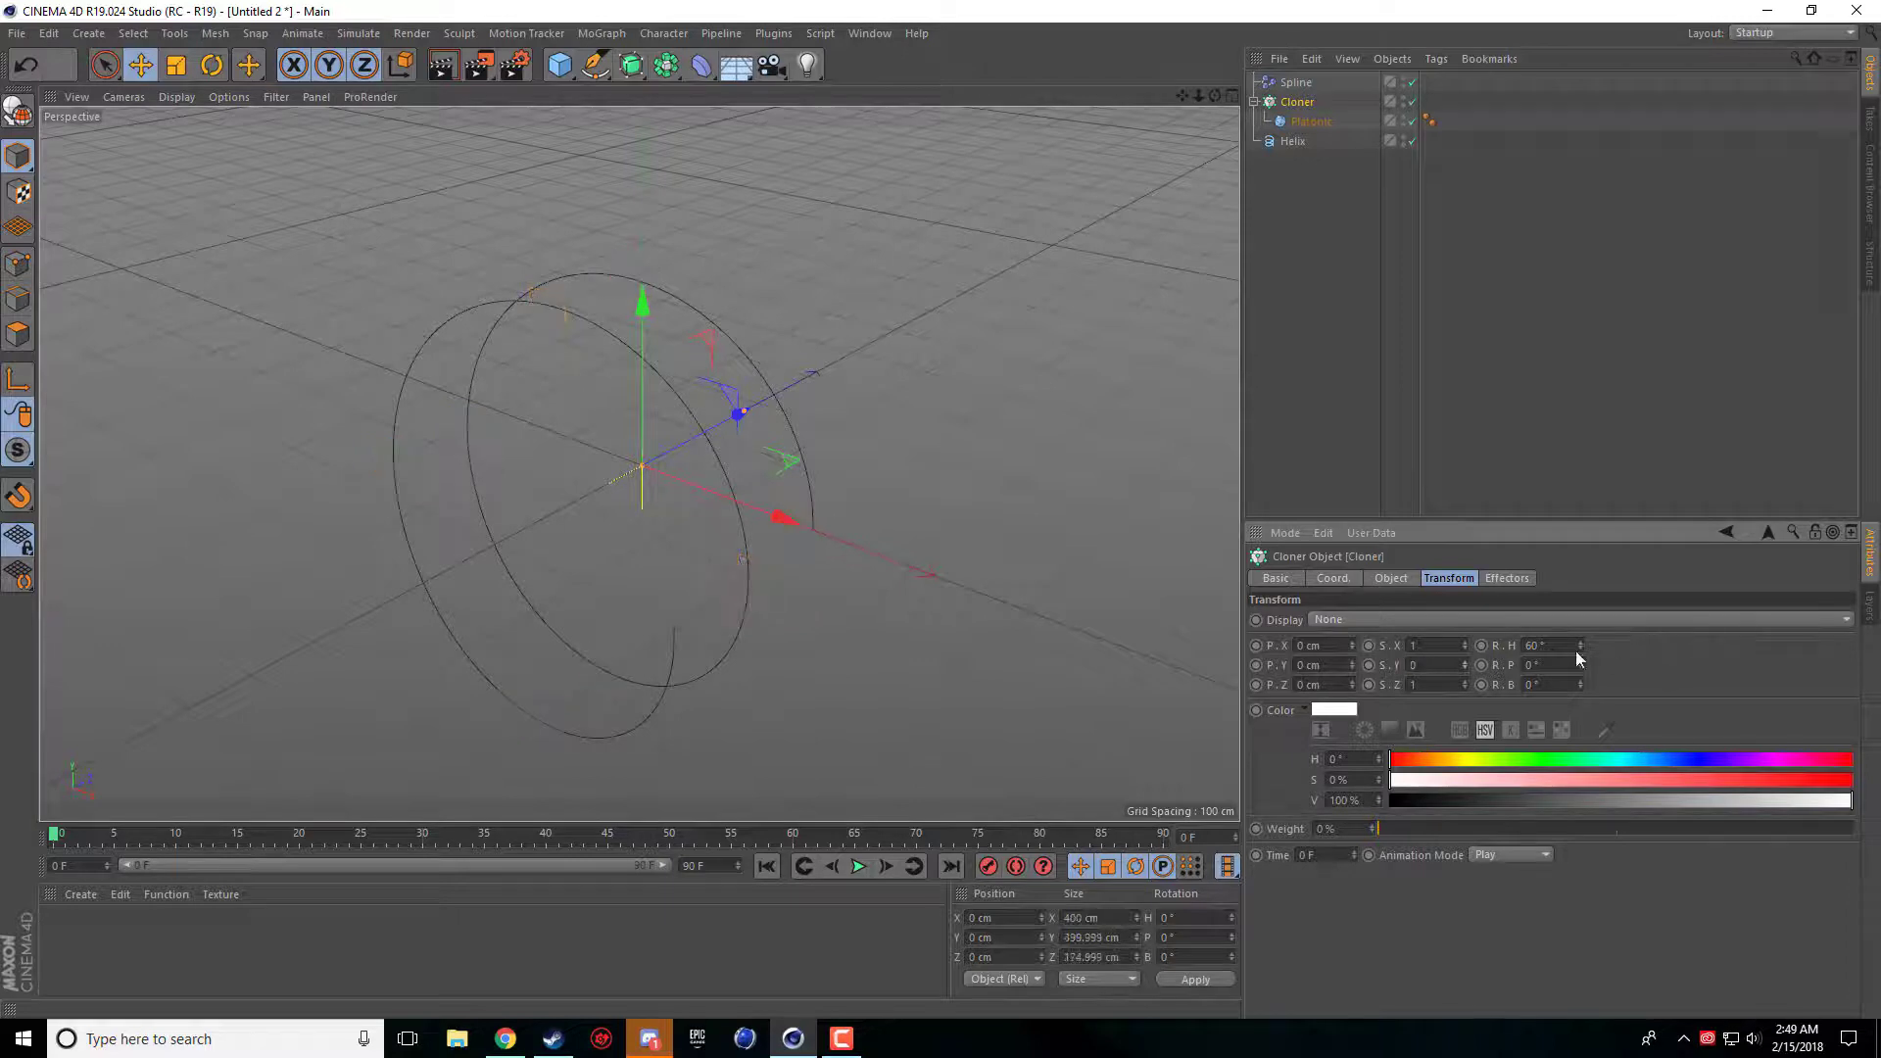
type("1")
key("Return")
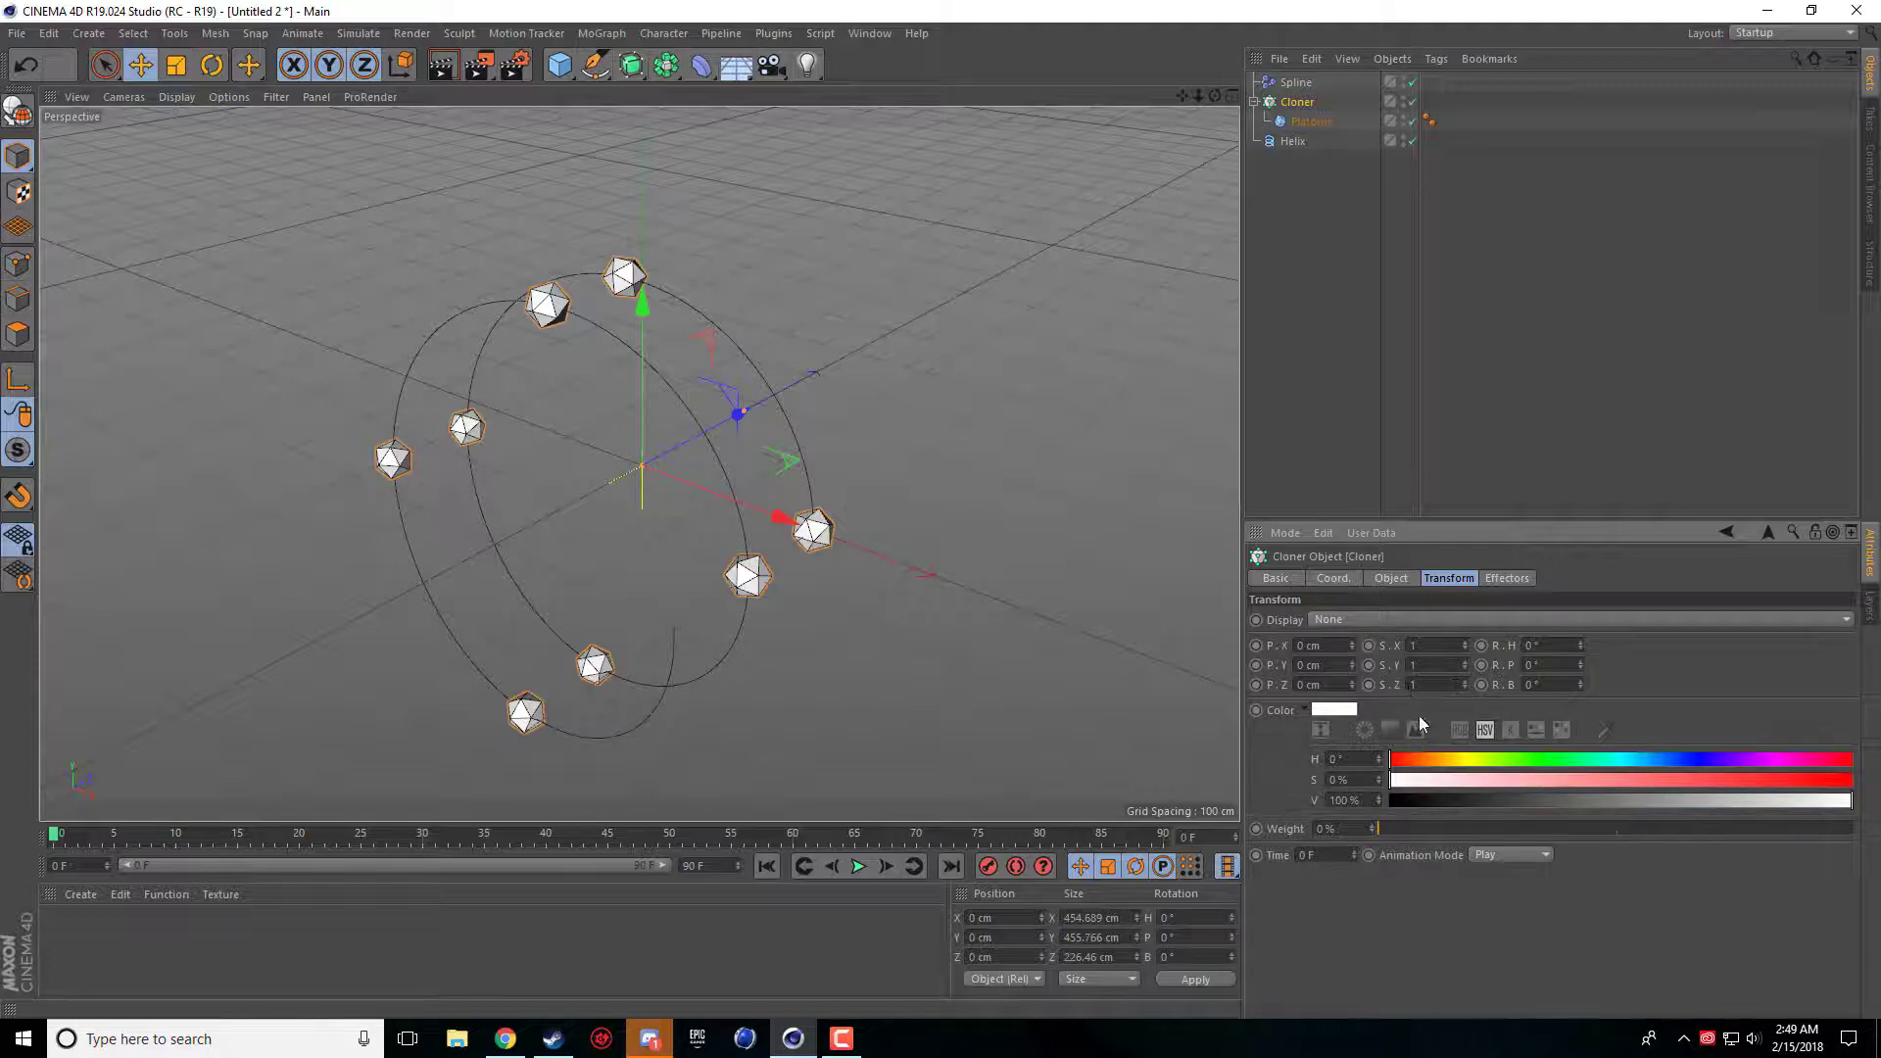
Step: Raise the Cloner's clone count to 46 to fill the helix
left_click(1504, 578)
left_click(1449, 578)
left_click(1391, 578)
left_click_drag(1372, 707, 1372, 637)
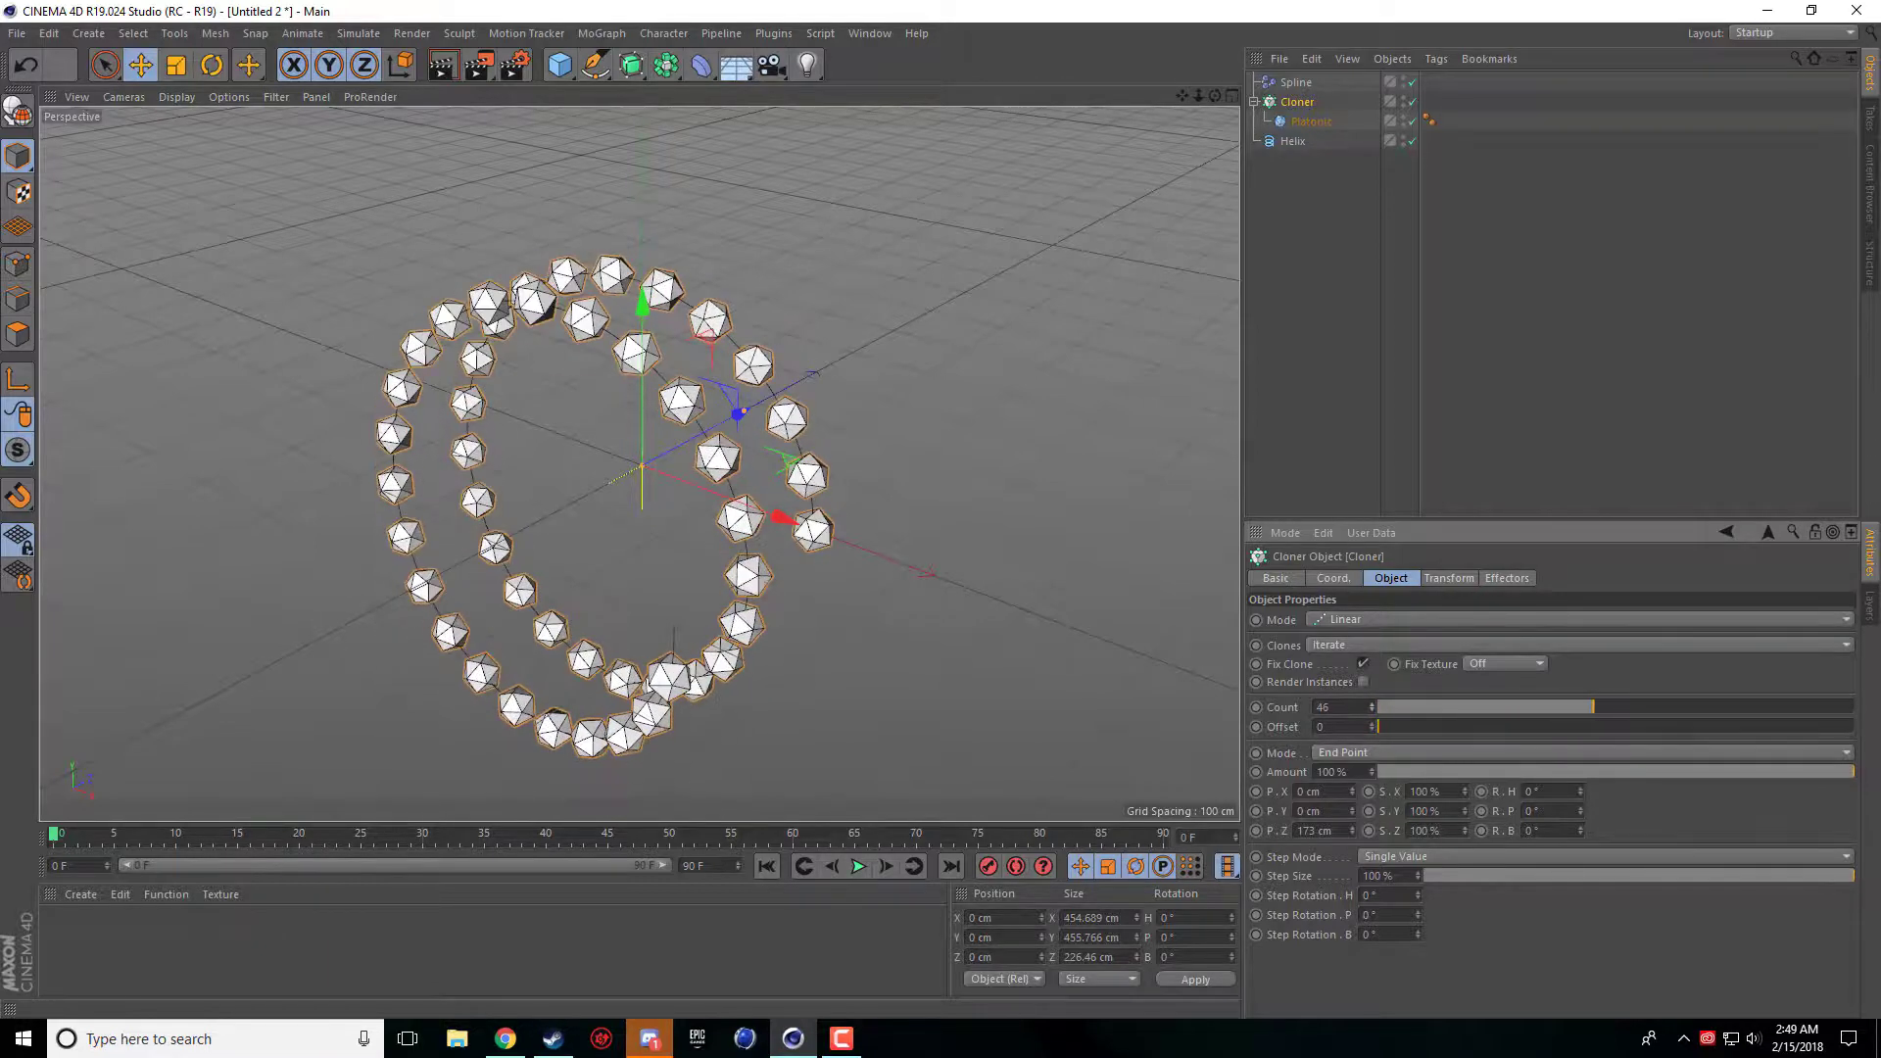
Step: Render the perspective view to preview the clones along the helix, and return to the normal view
left_click(442, 65)
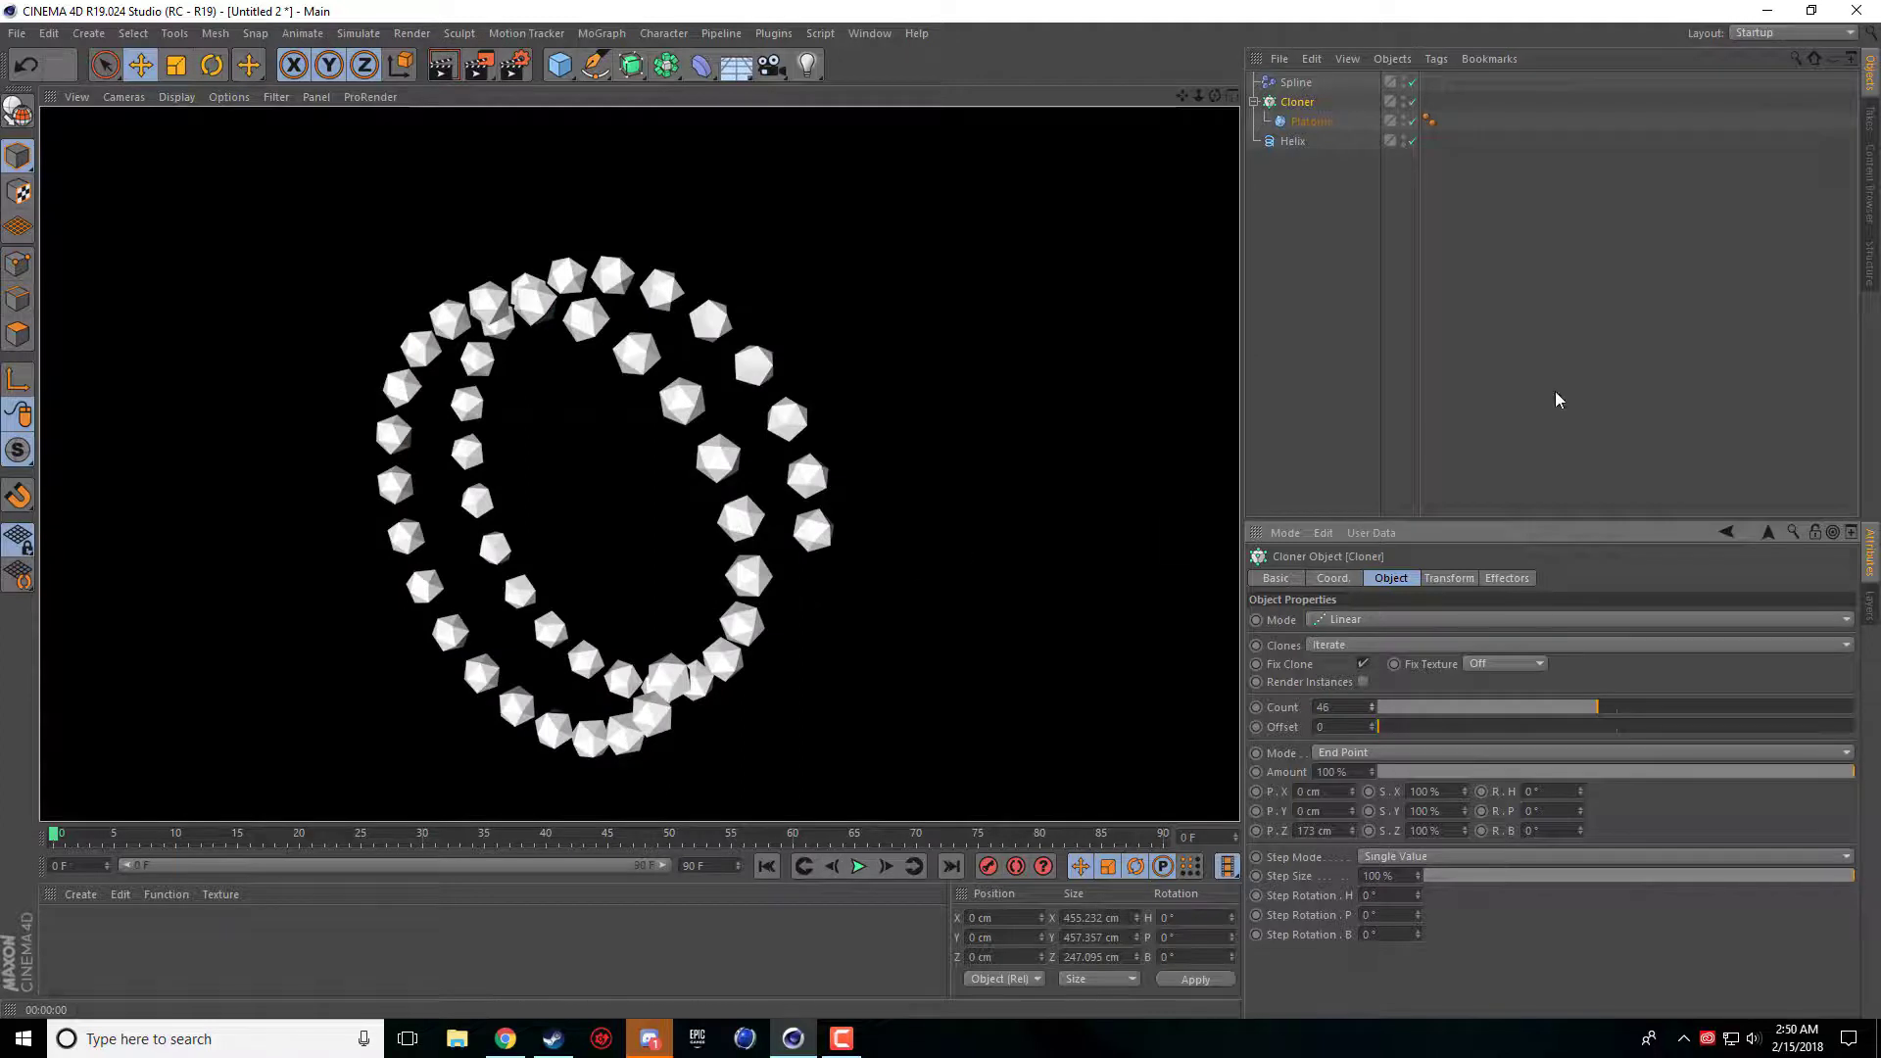
left_click(177, 96)
left_click(200, 145)
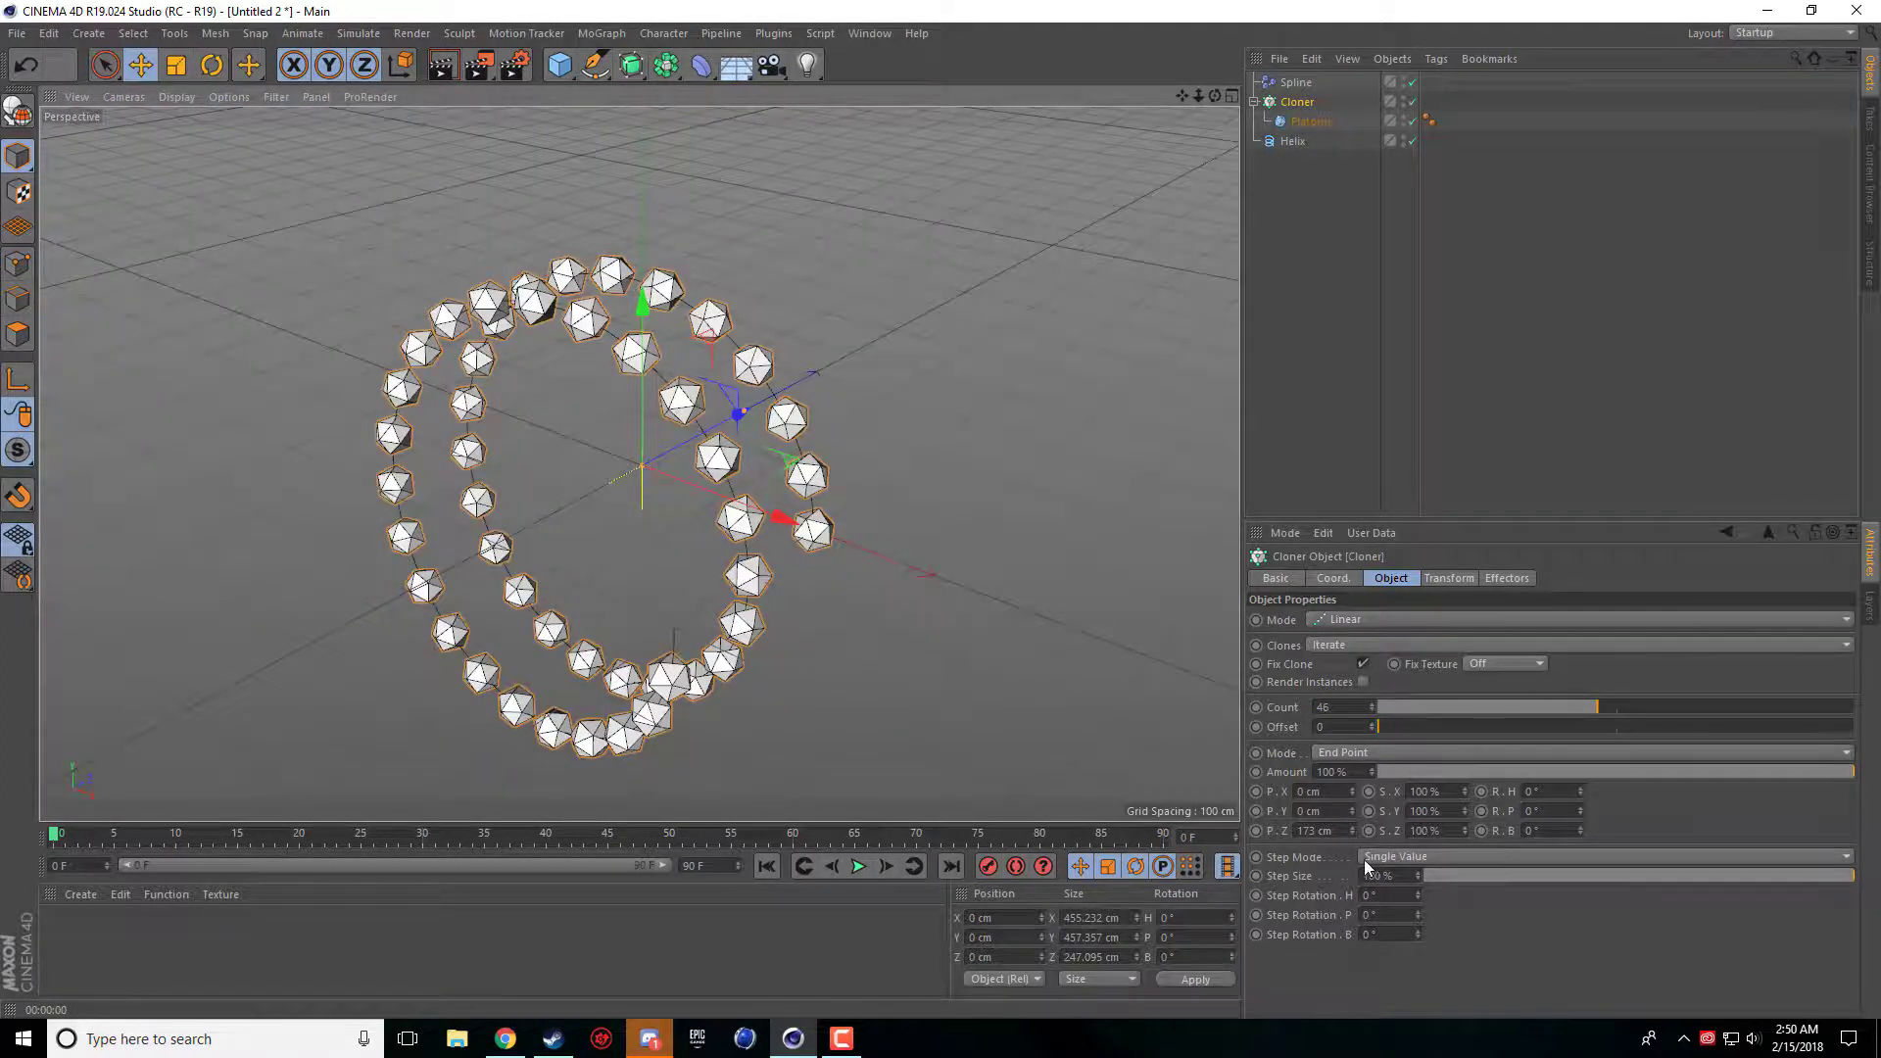
Step: Try other Cloner modes, including Honeycomb Array and Object, and return the Cloner to Linear
left_click(1346, 620)
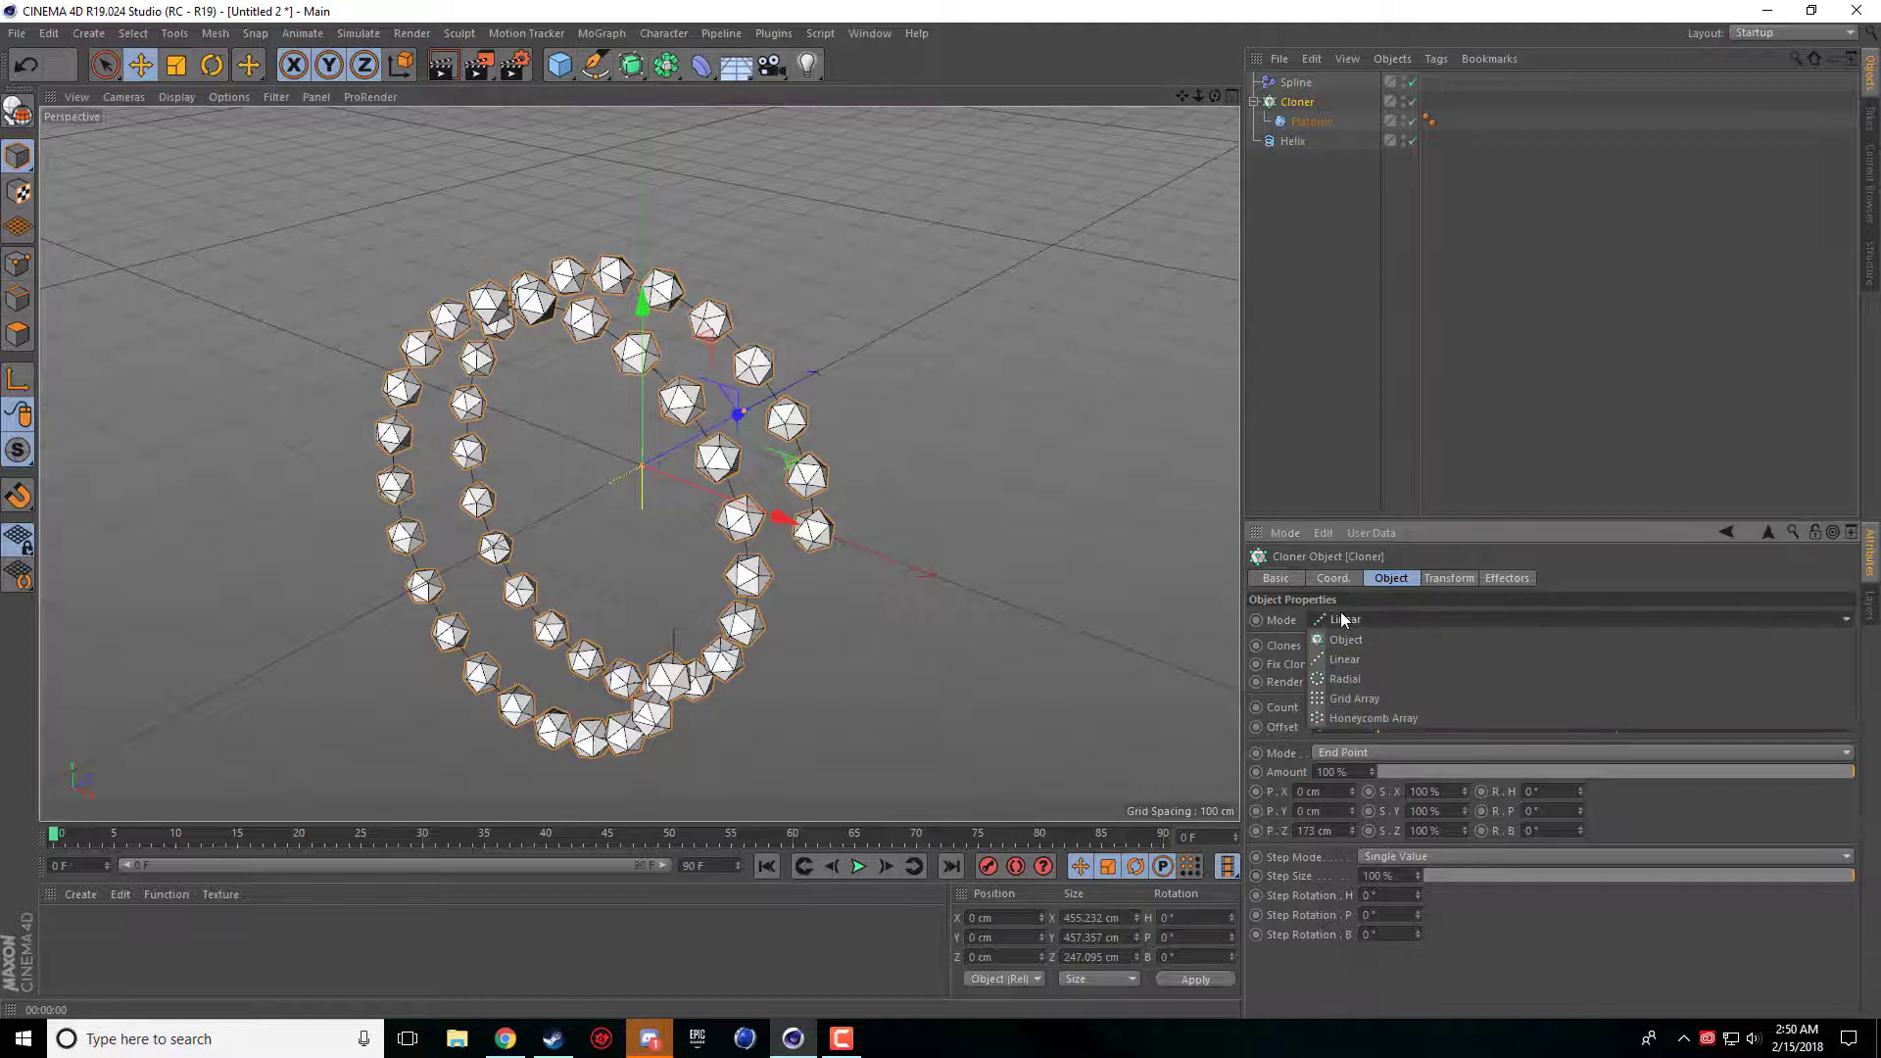
left_click(1372, 678)
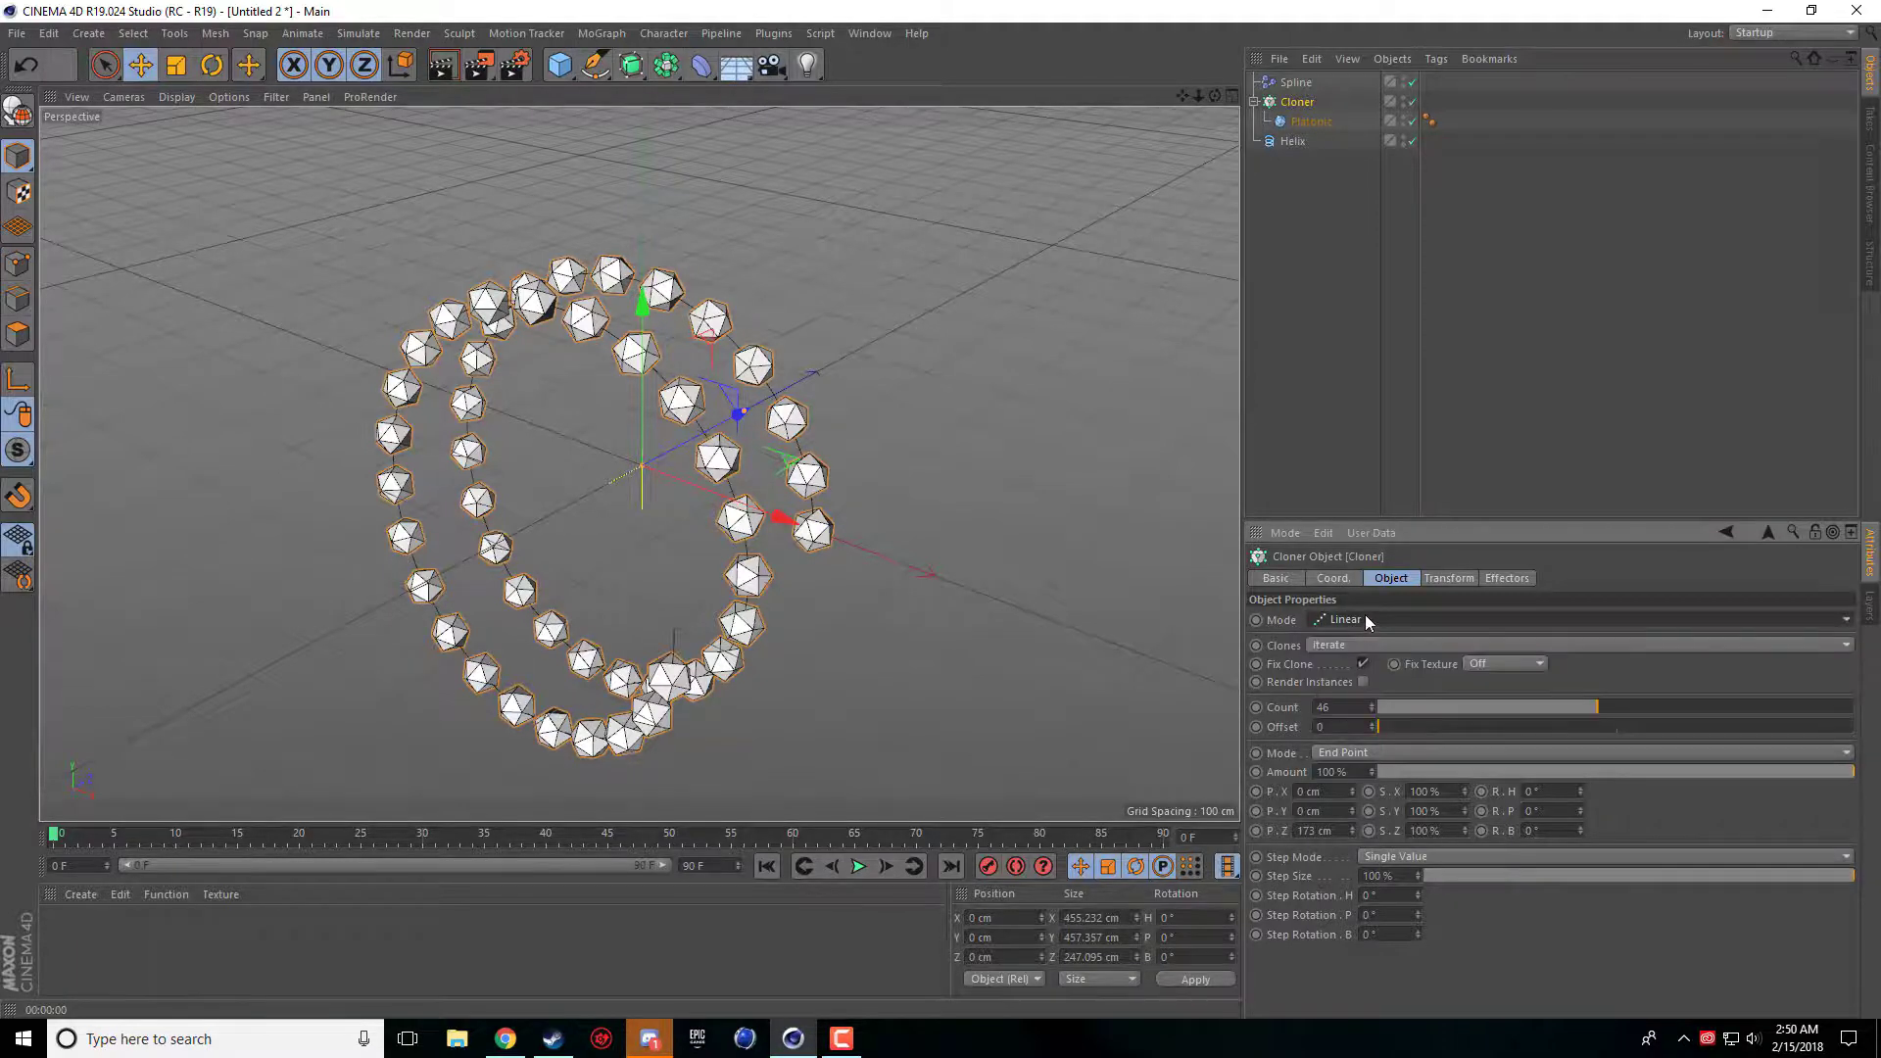
scroll(1366, 615, "down", 2)
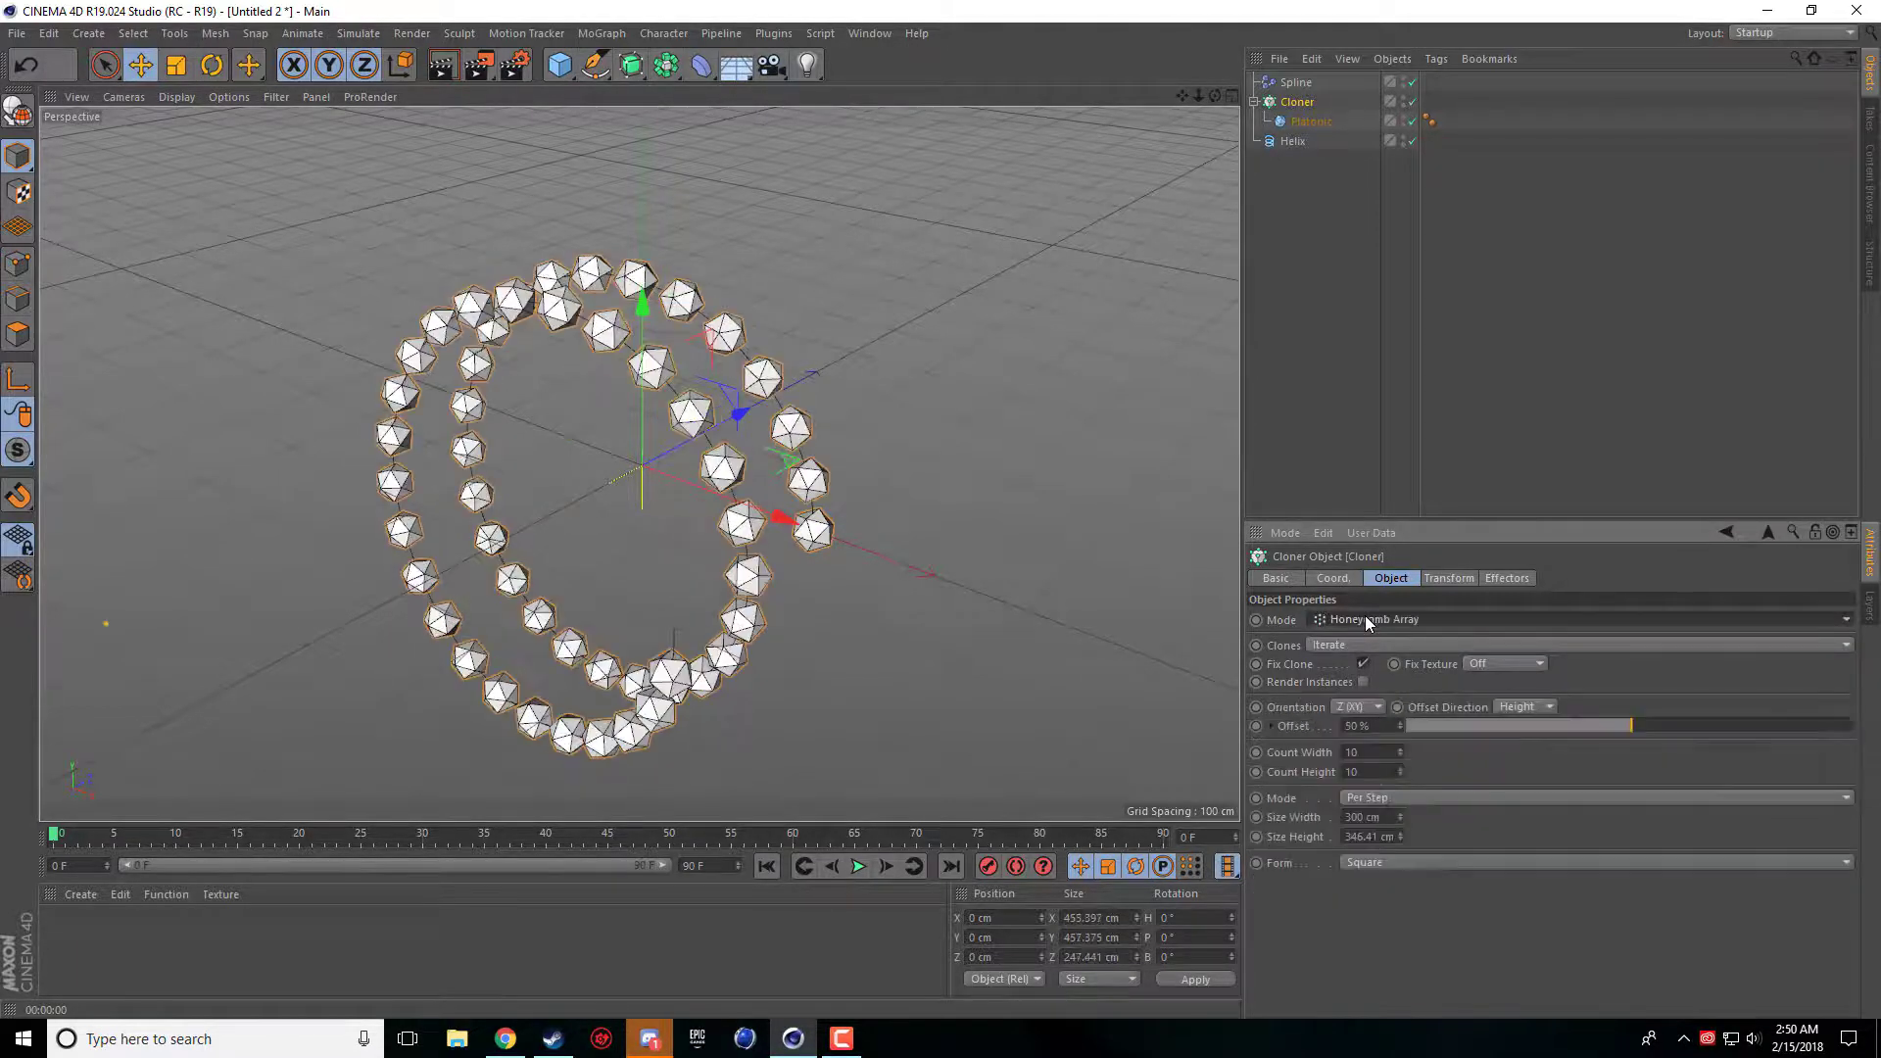
scroll(1366, 615, "up", 4)
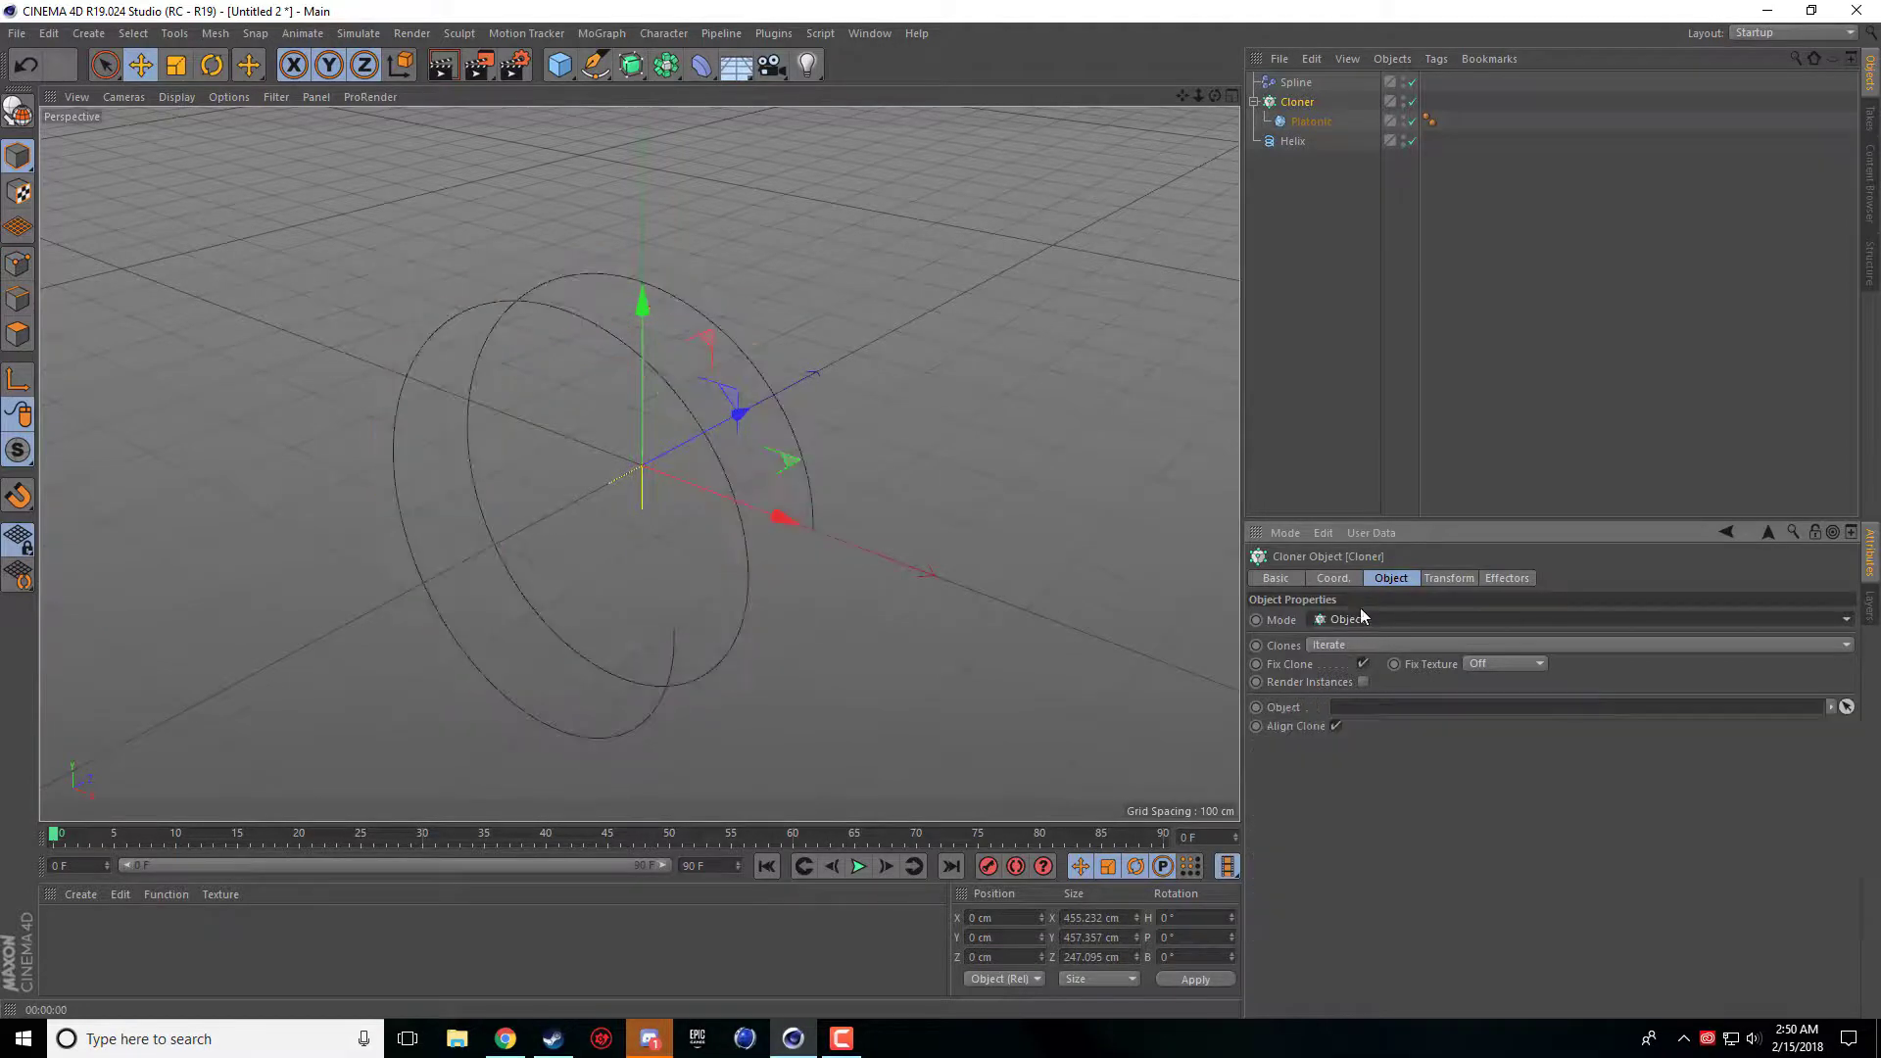
scroll(1368, 627, "down", 1)
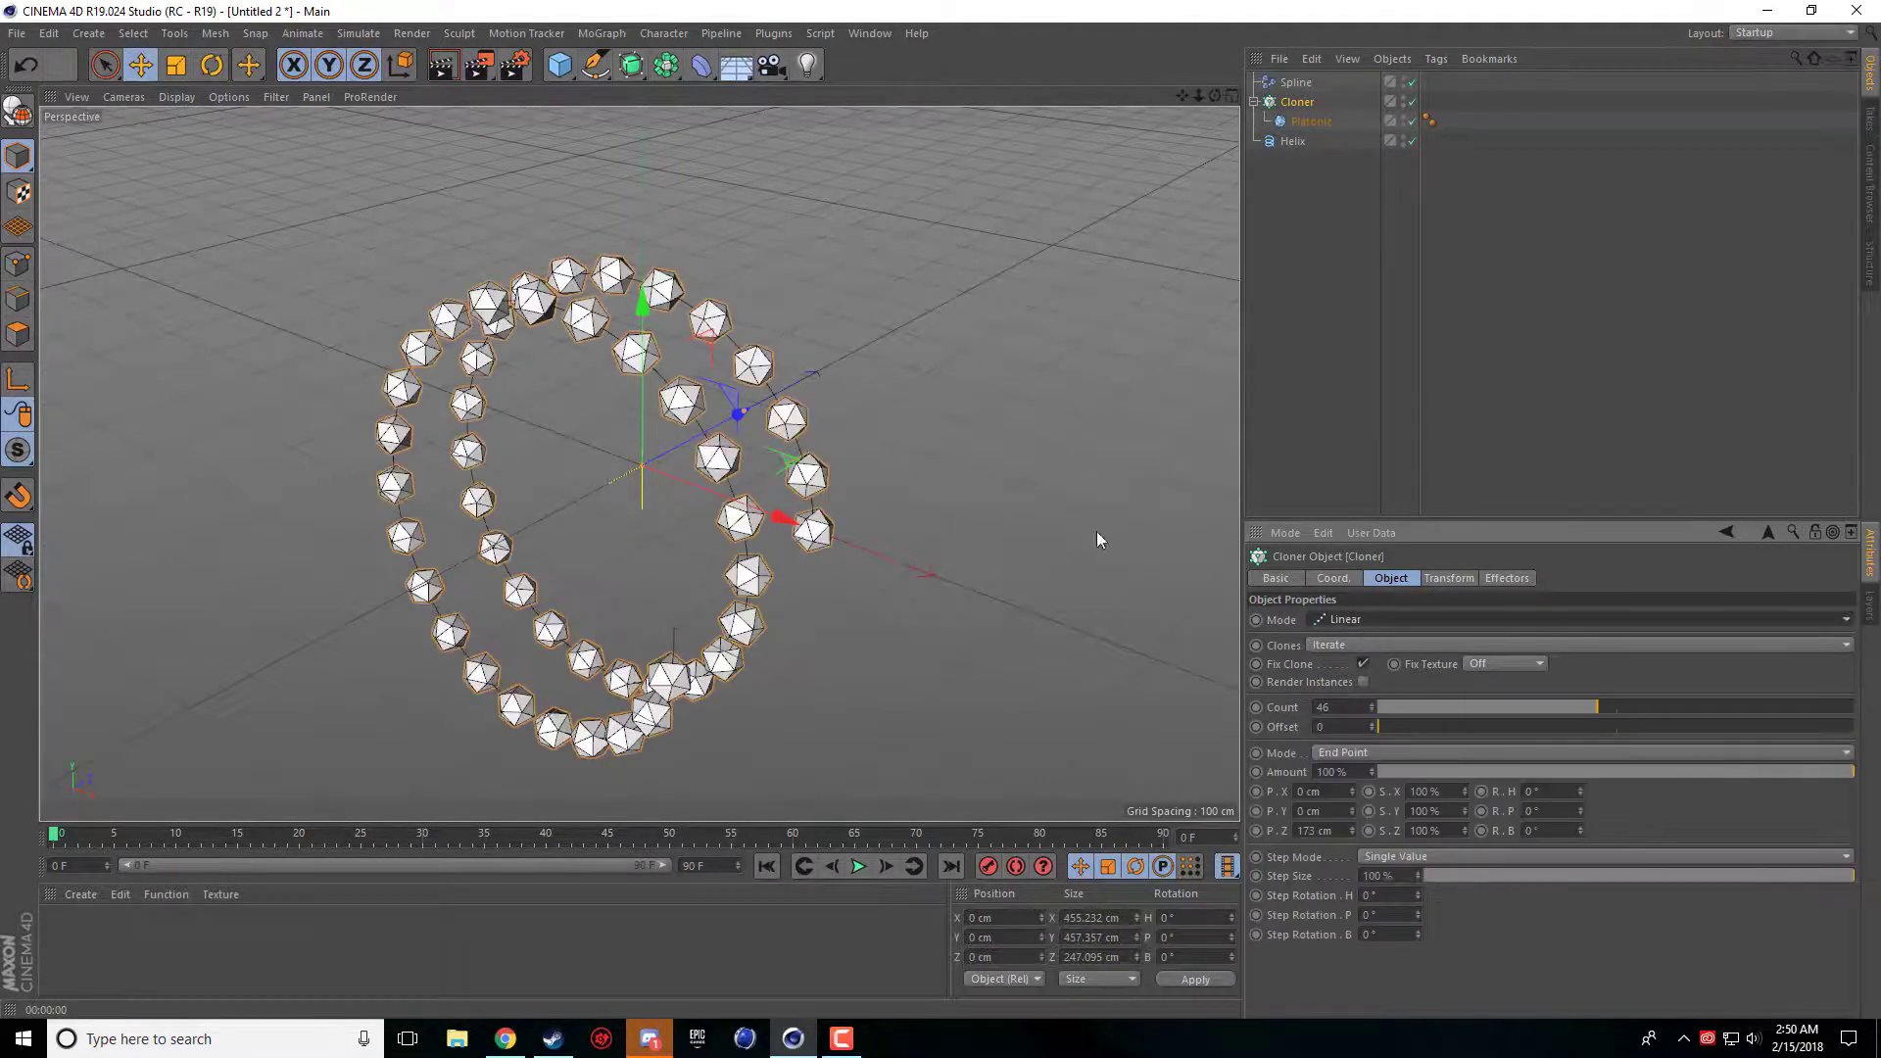
left_click(1366, 620)
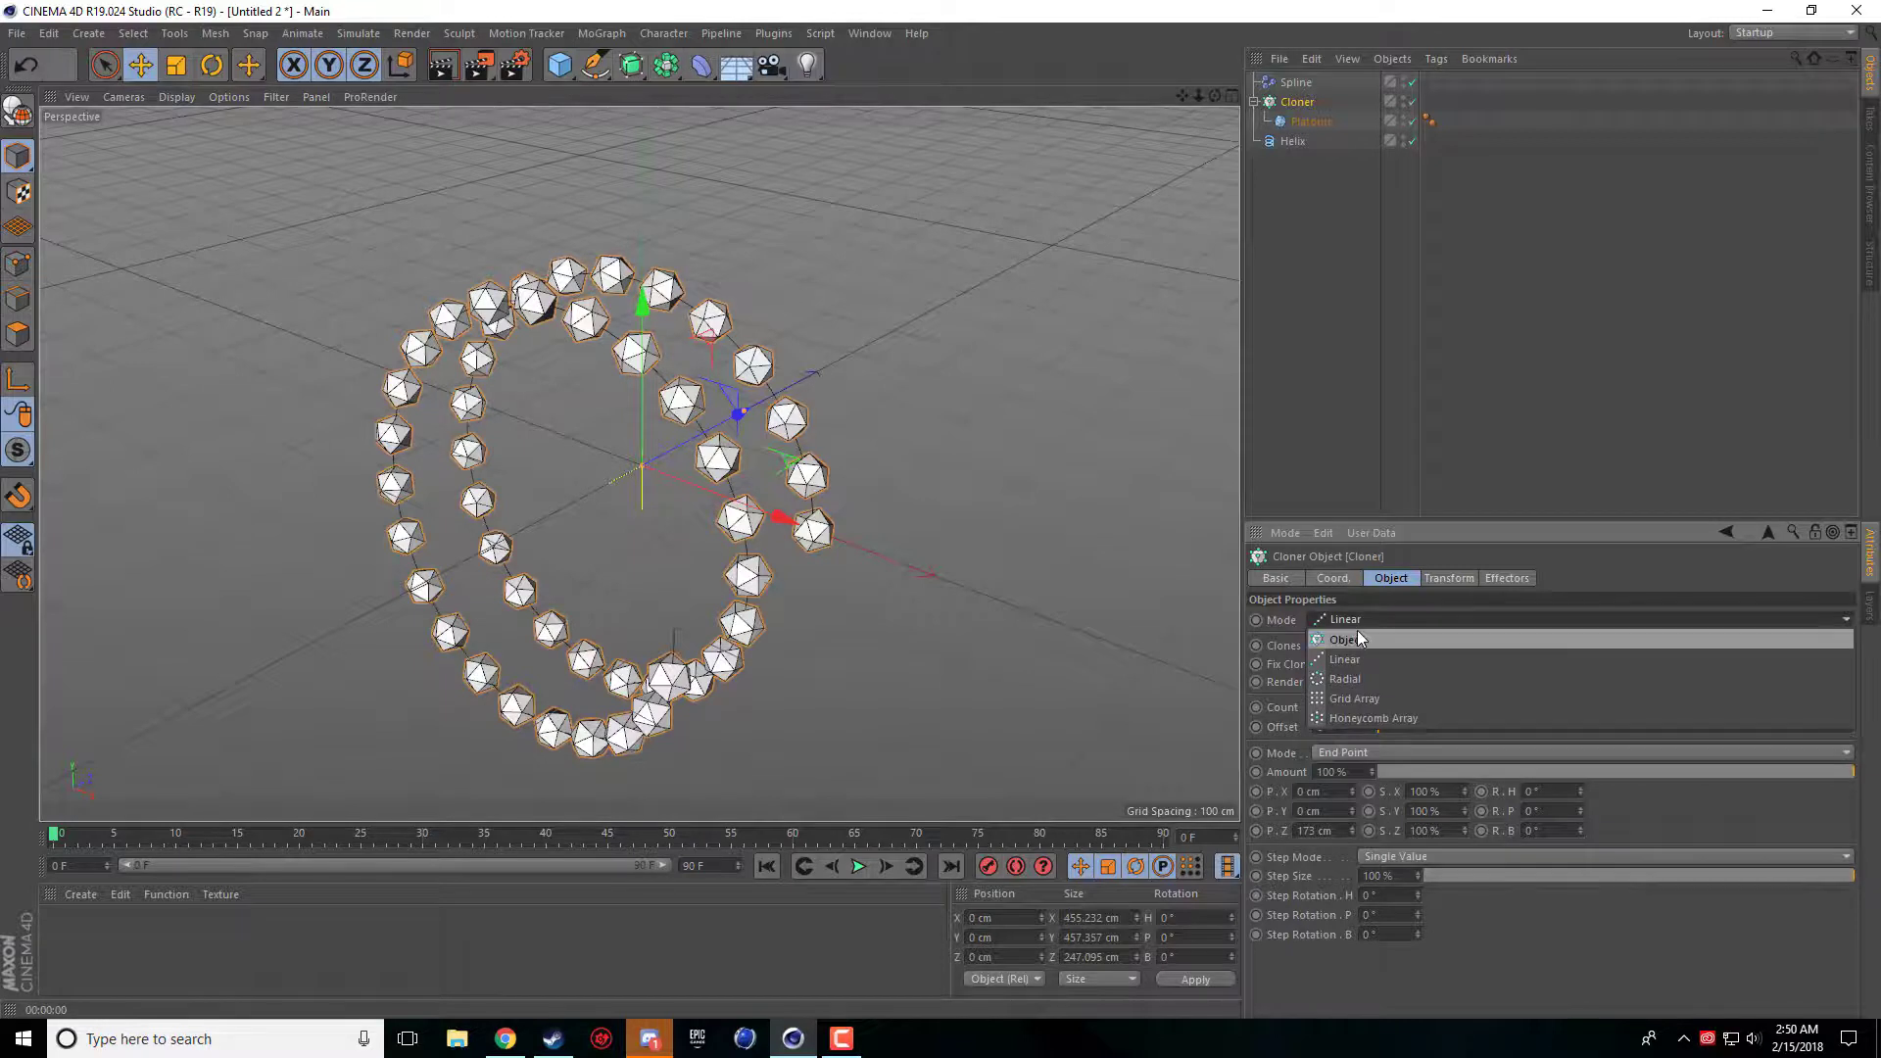
left_click(1357, 631)
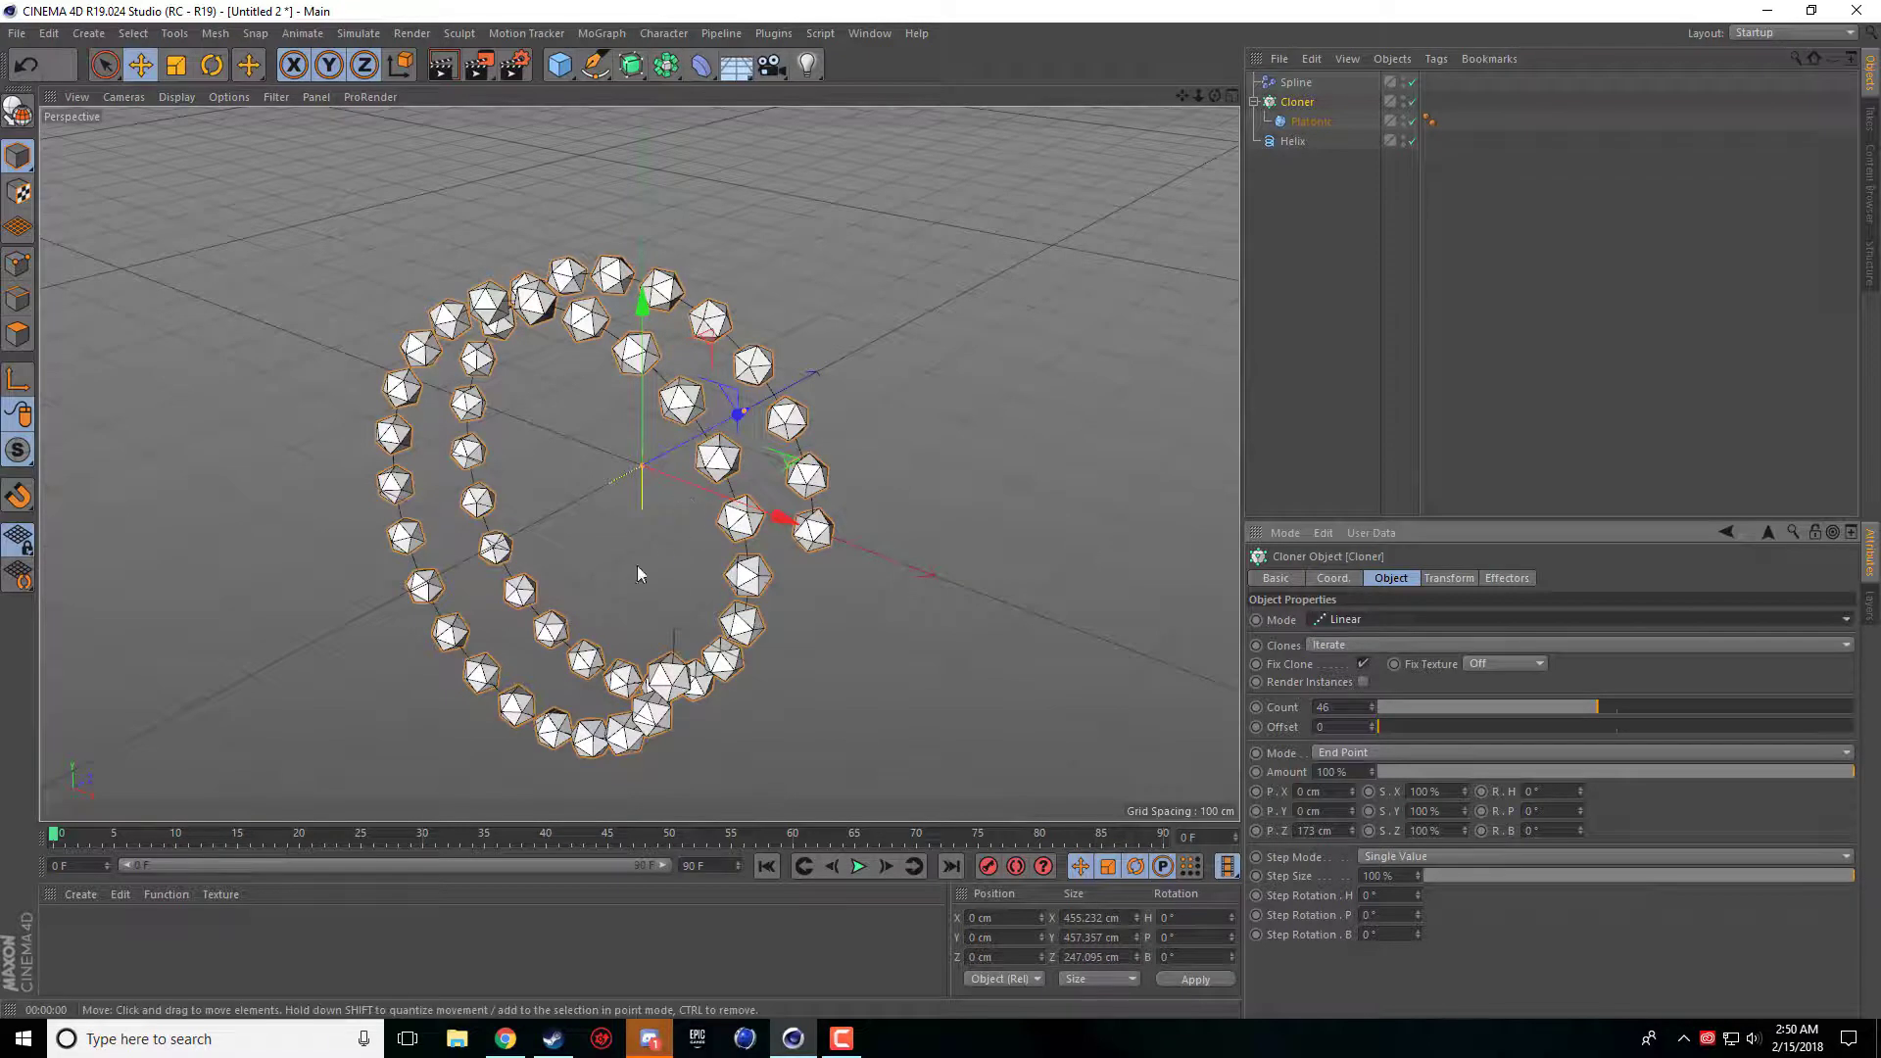
Step: Delete the Spline effector and the Helix, keeping only the Cloner with its Platonic child
left_click(1295, 83)
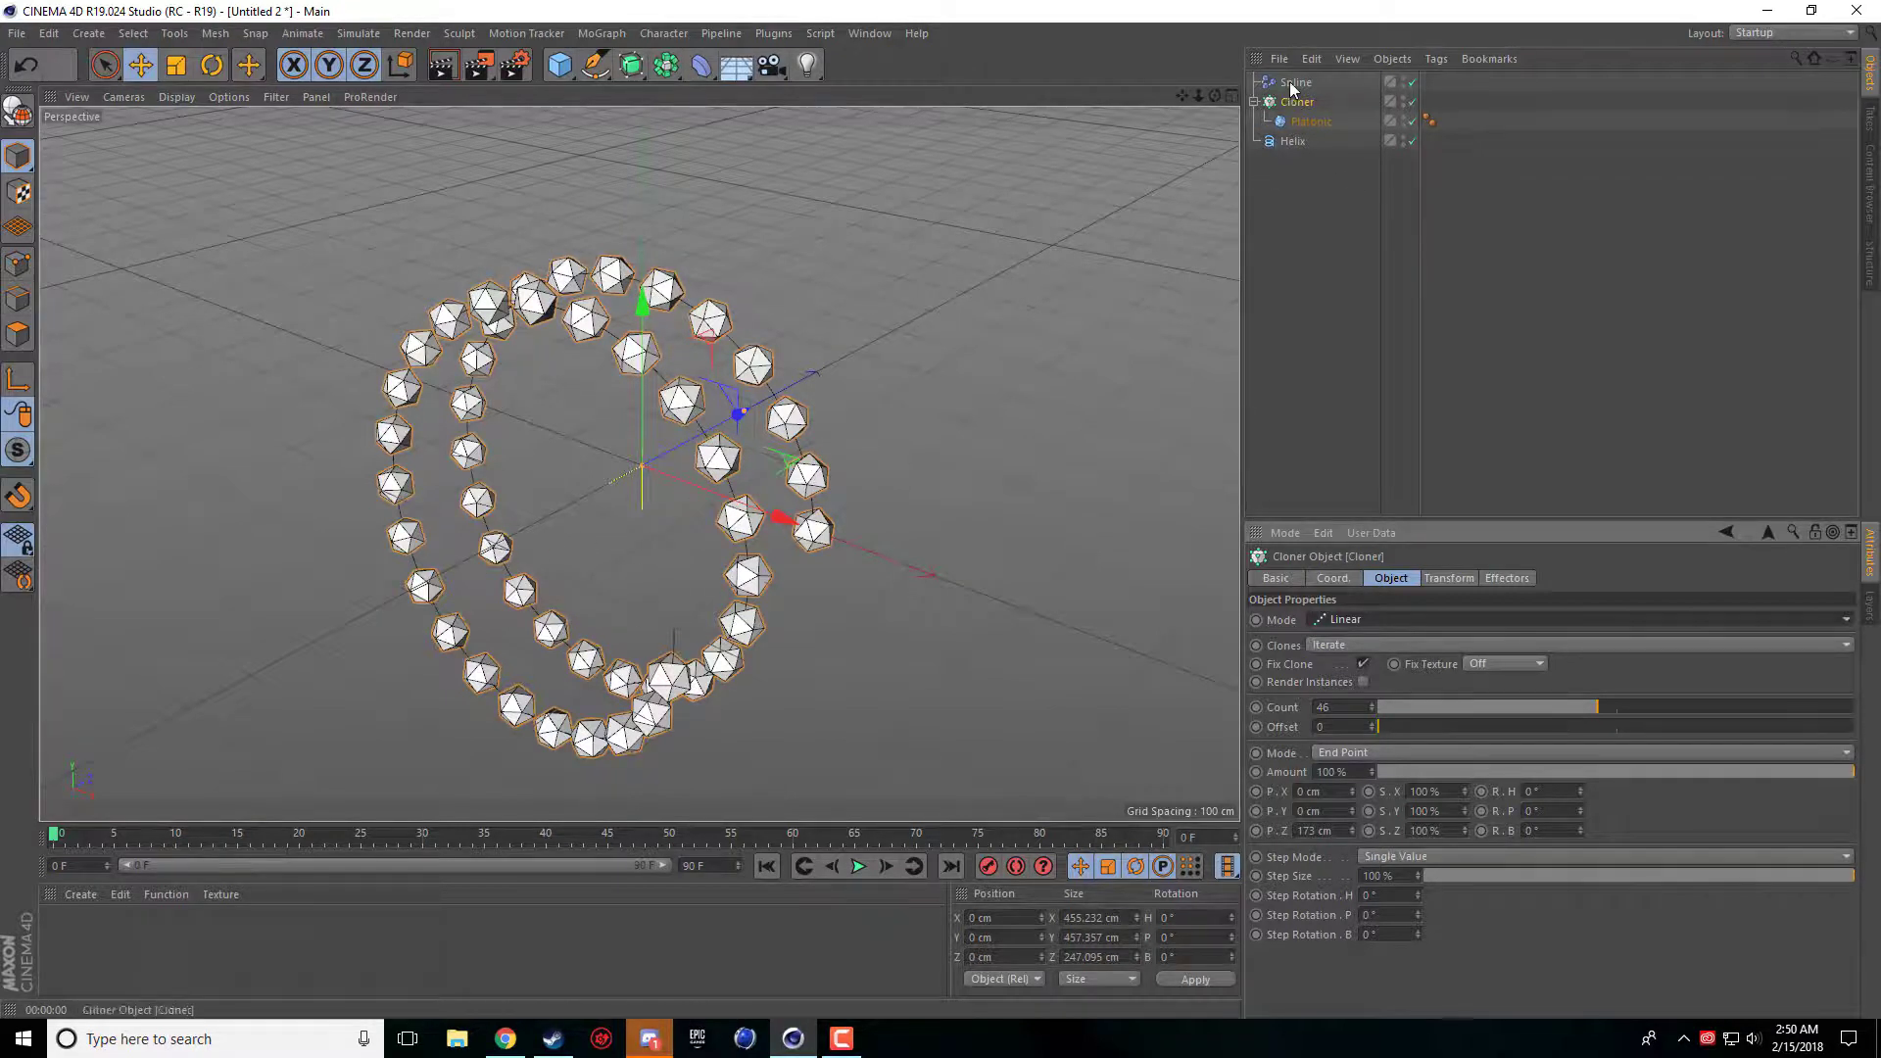
key("Delete")
left_click(1292, 120)
key("Delete")
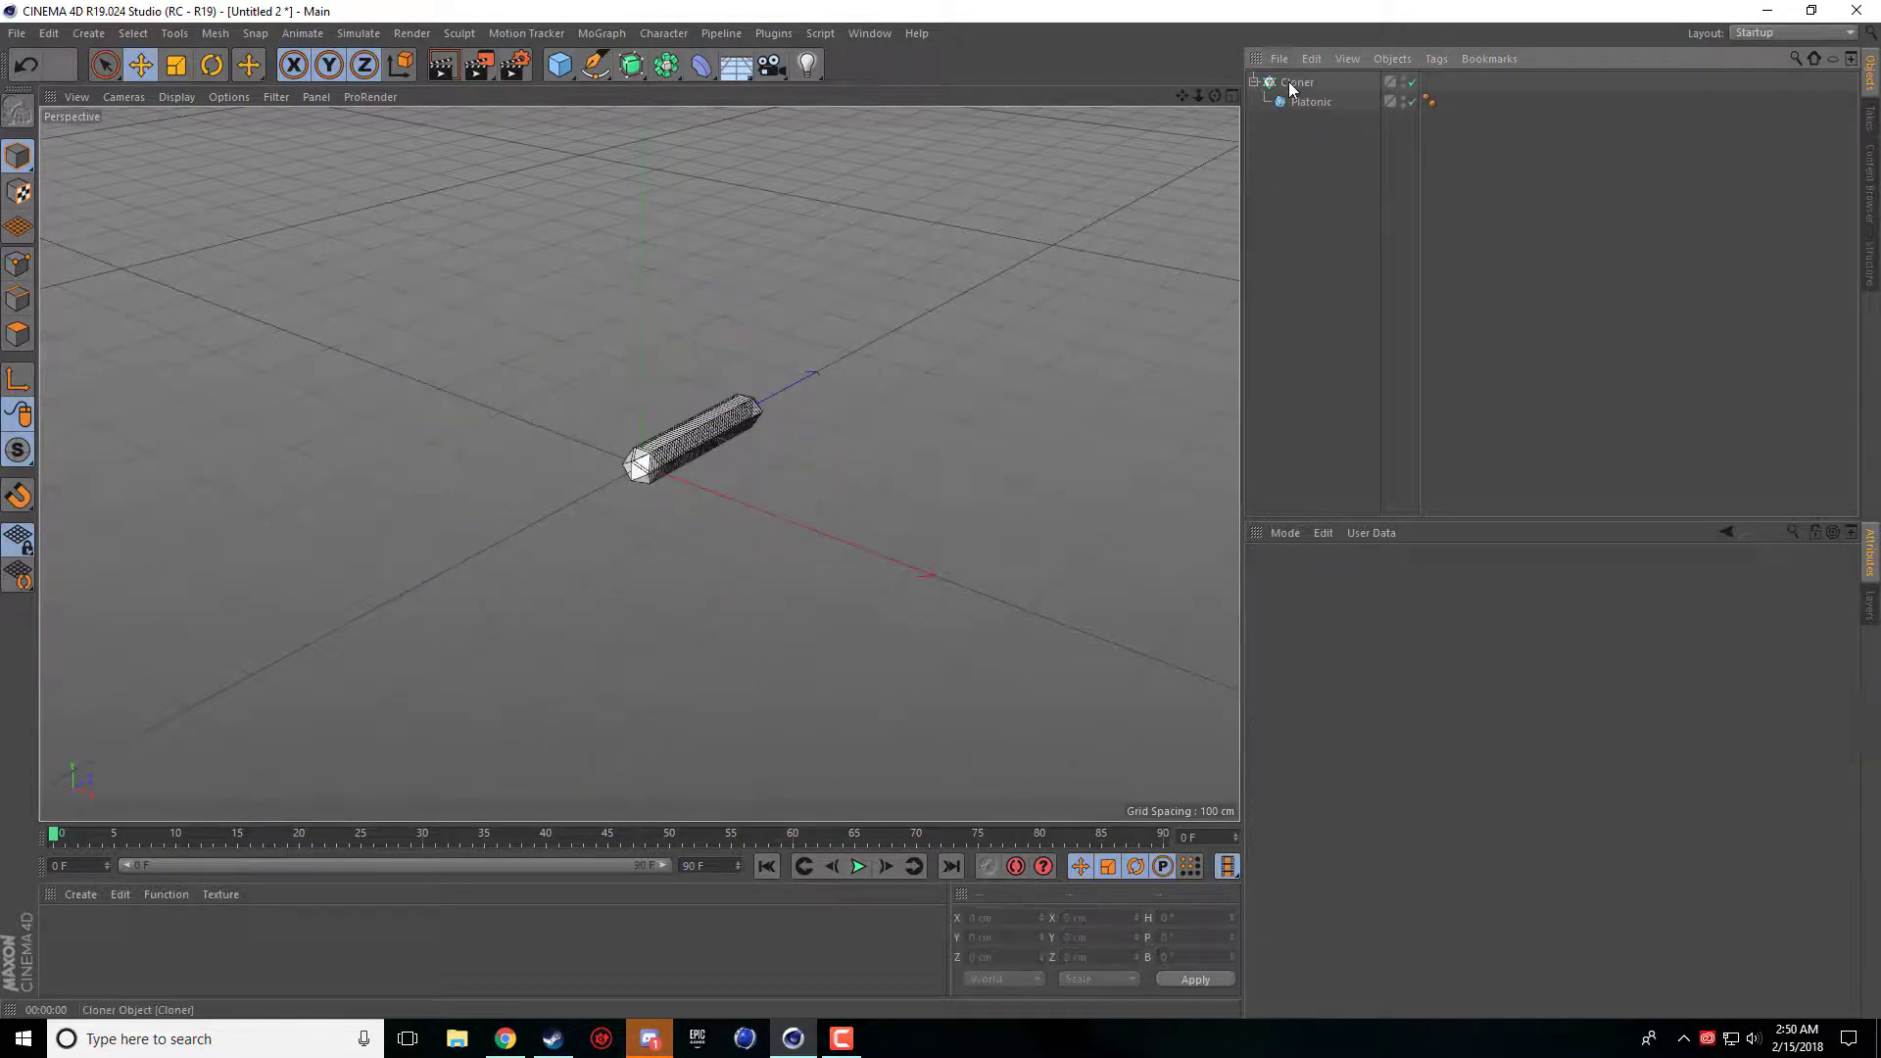
Step: Switch the Cloner to Radial mode with 31 clones and a 251 cm radius
left_click(1296, 82)
left_click(1369, 625)
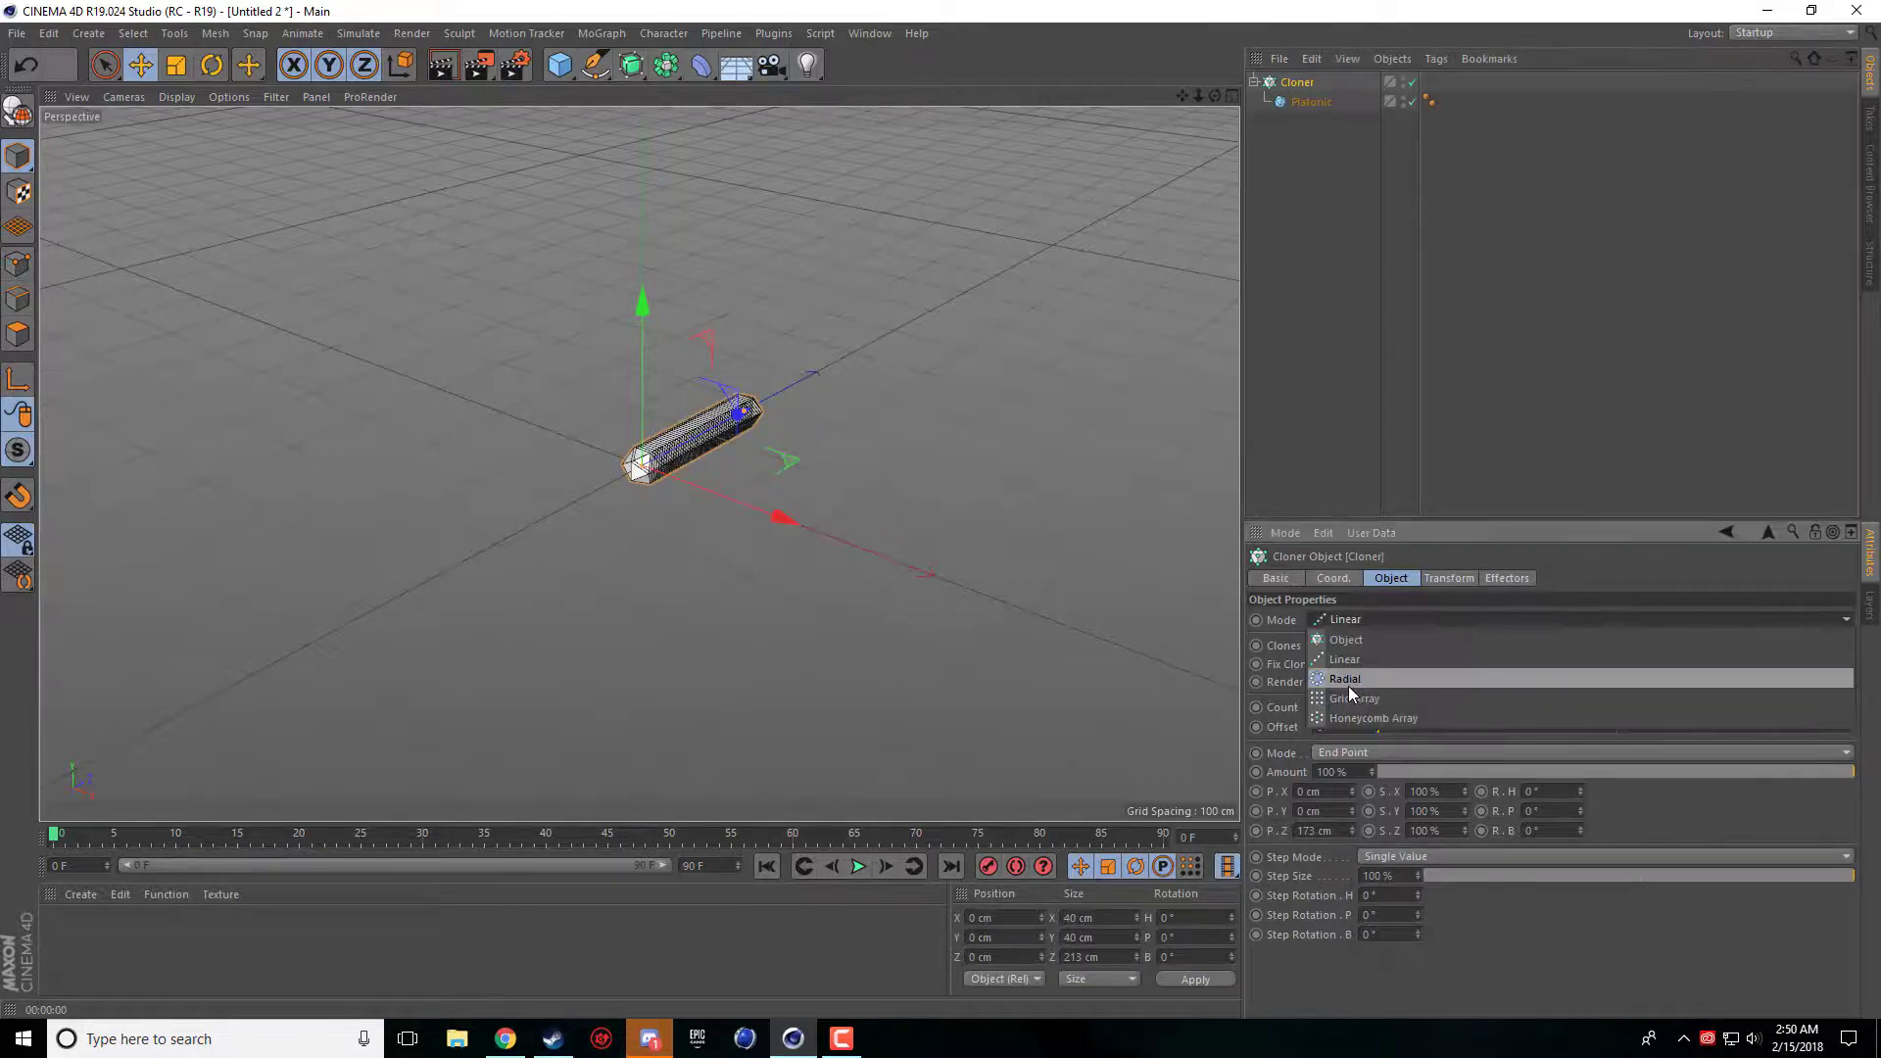
left_click(1348, 686)
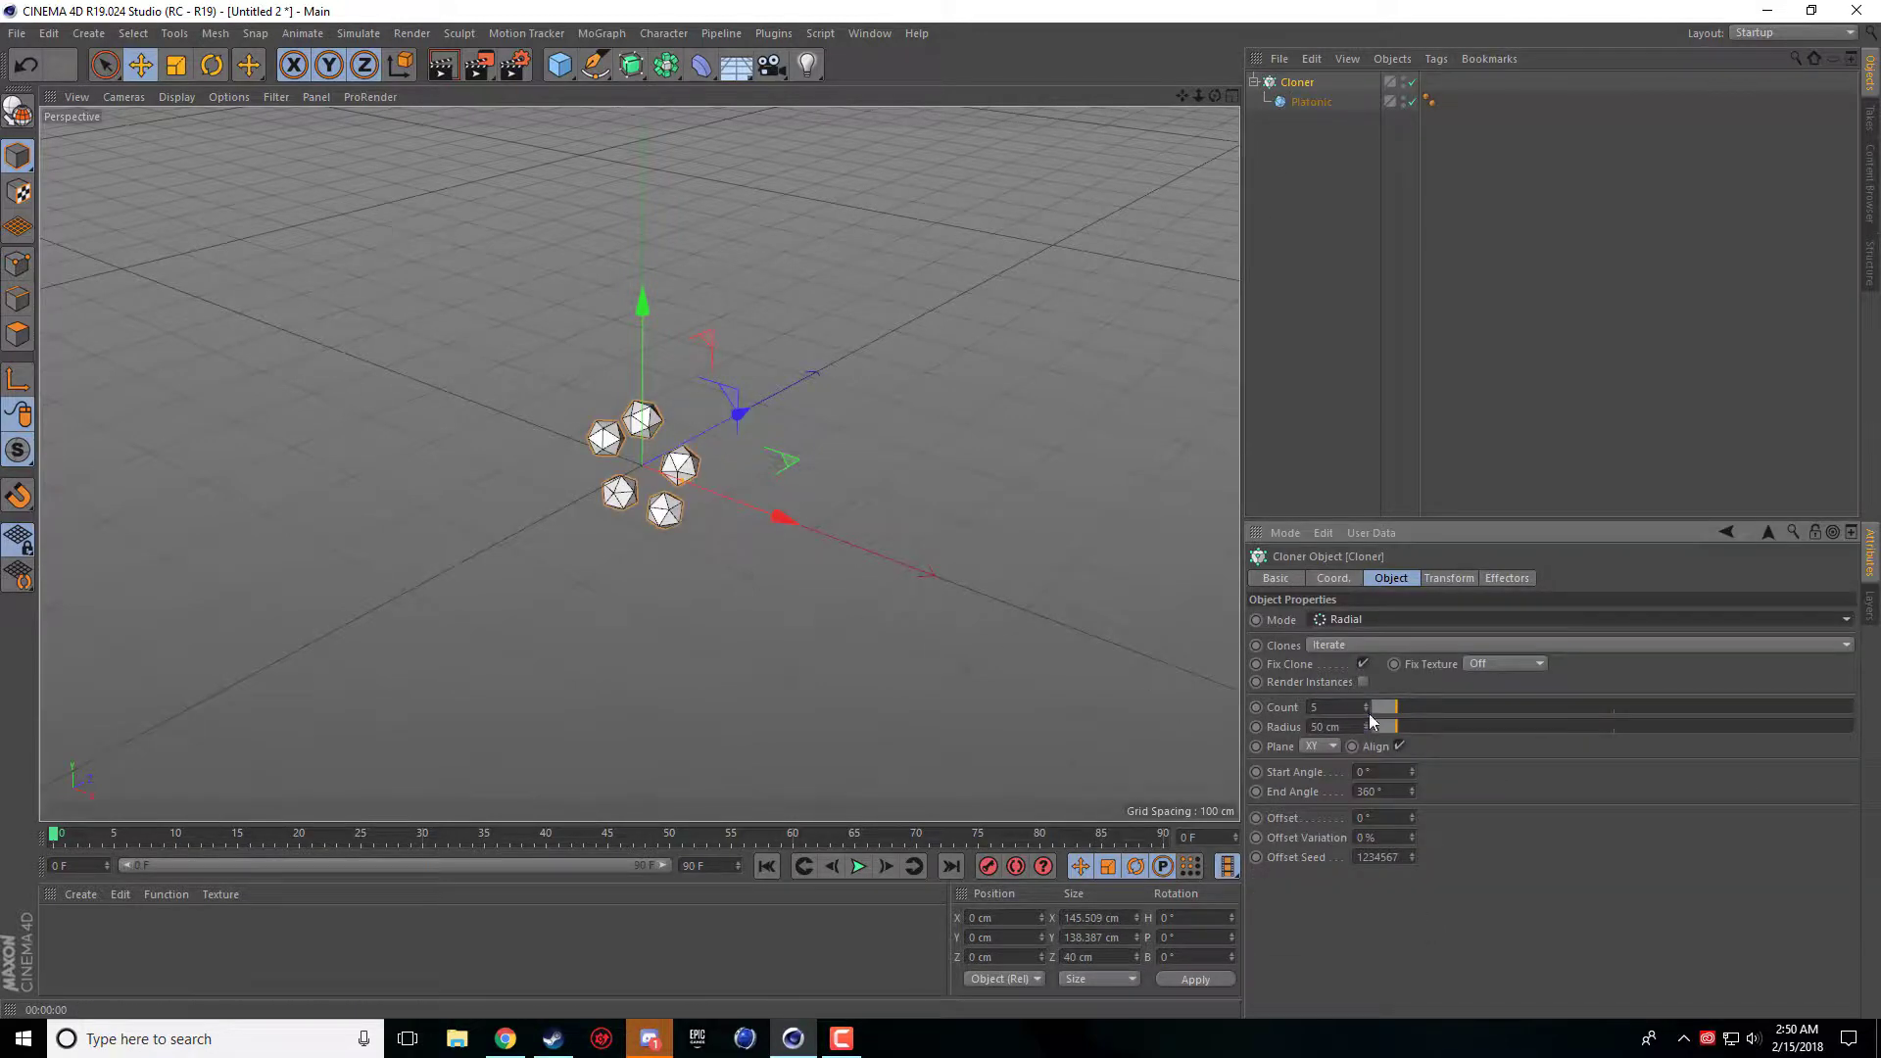
mouse_move(1366, 703)
left_mouse_down()
mouse_move(1368, 725)
mouse_move(1366, 676)
left_mouse_up()
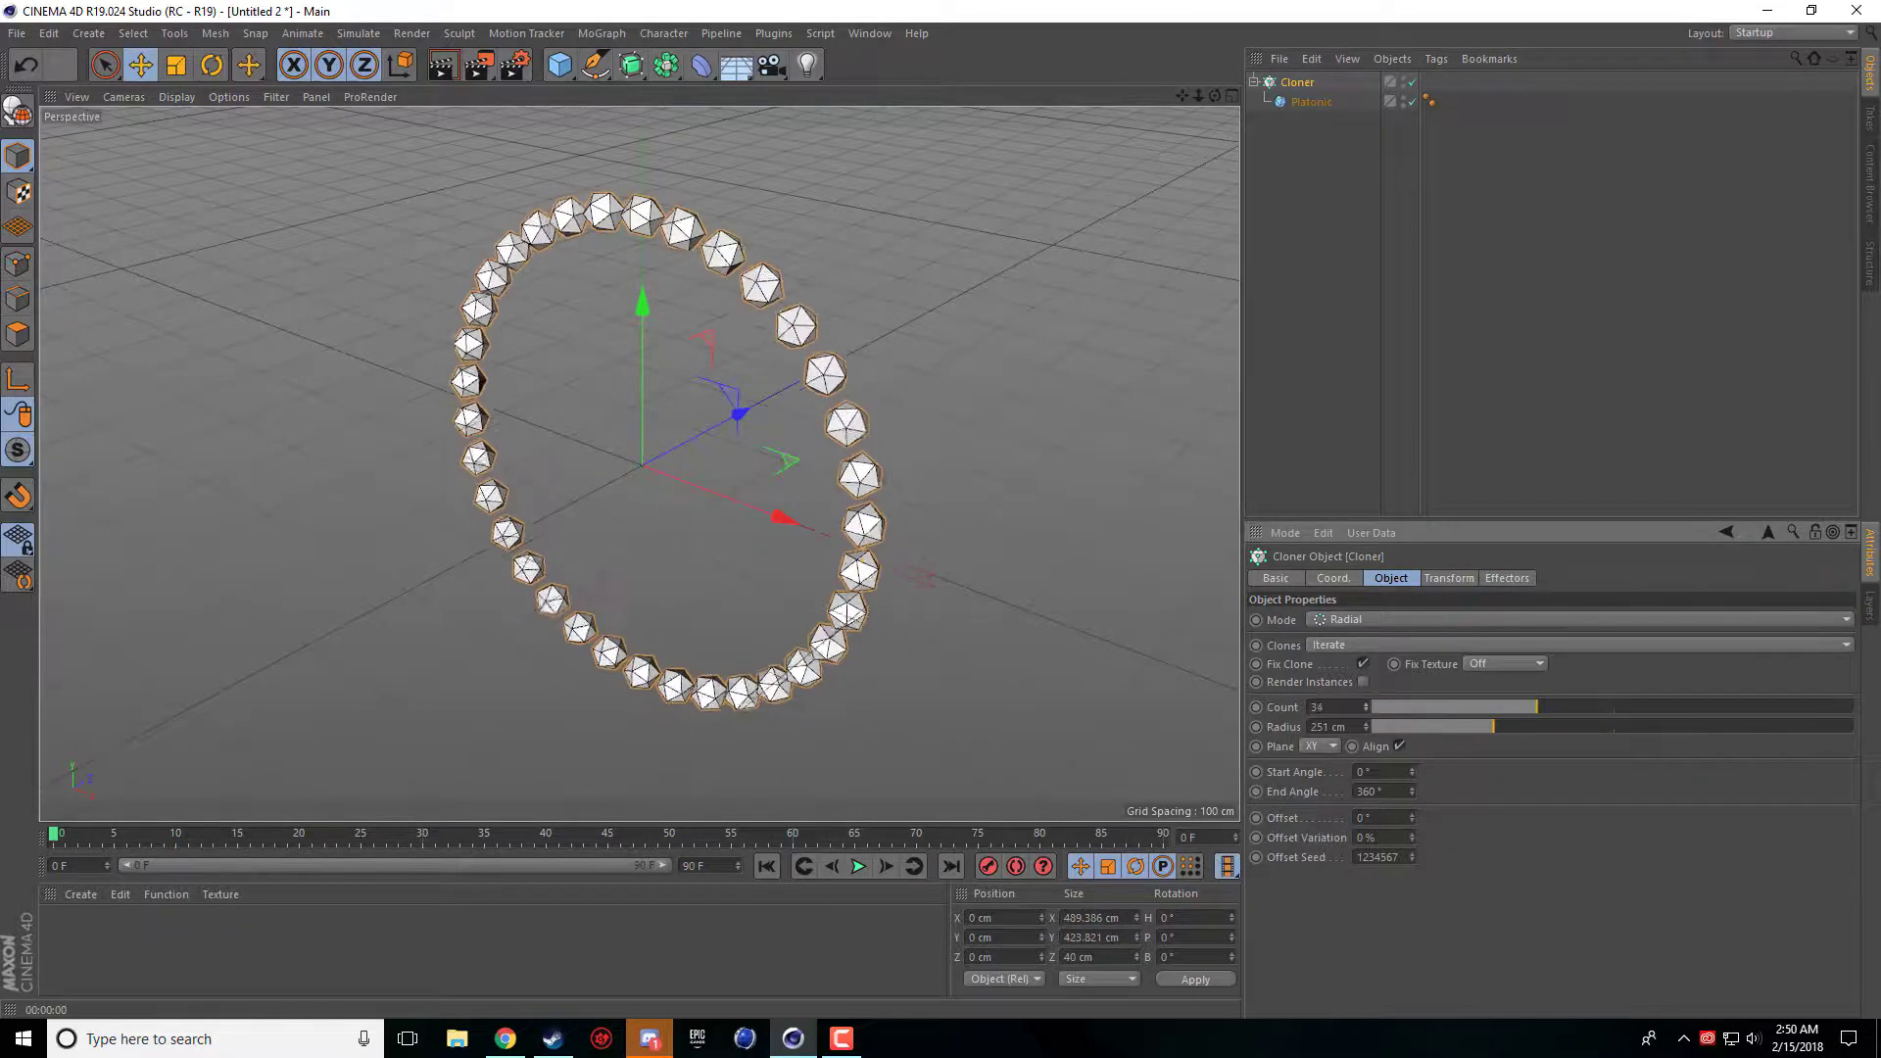
mouse_move(1187, 99)
left_mouse_down()
mouse_move(1250, 94)
mouse_move(1205, 64)
left_mouse_up()
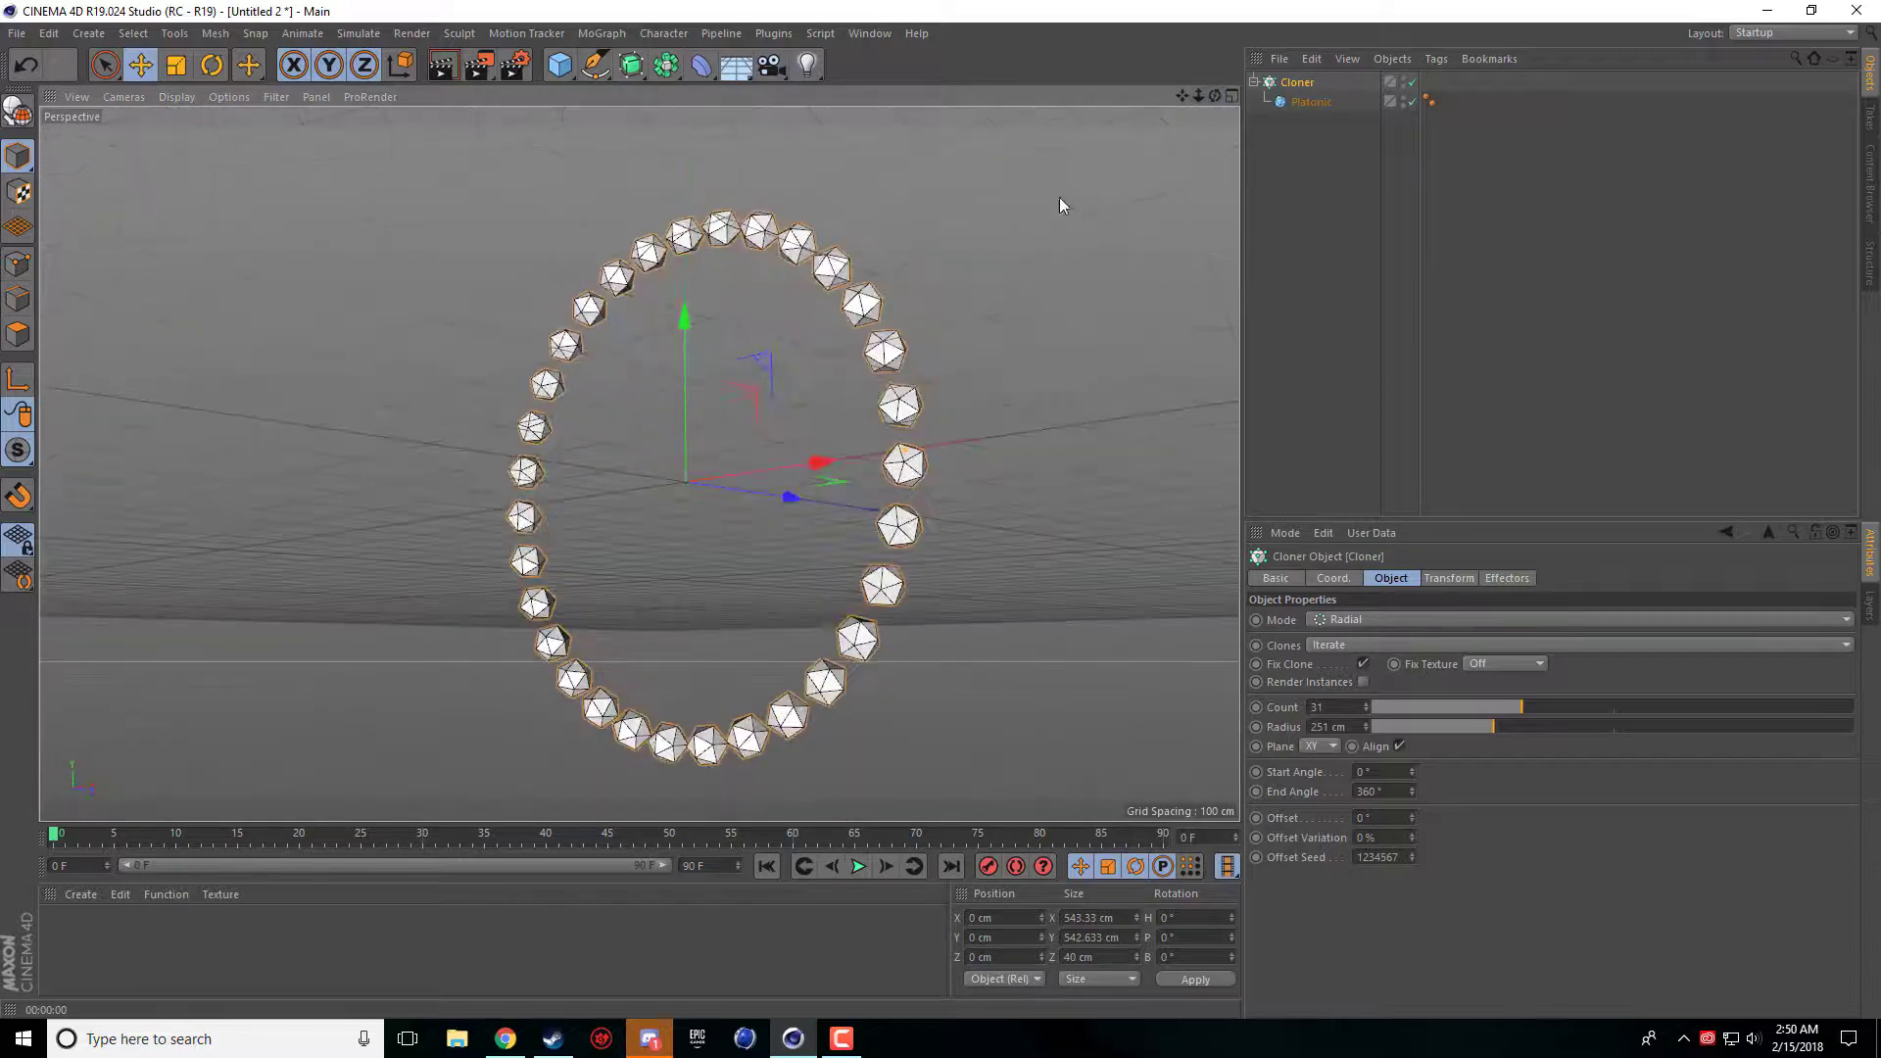
Step: Switch the Cloner to Grid Array mode and set its counts to 6, 10 and 7
left_click(1356, 621)
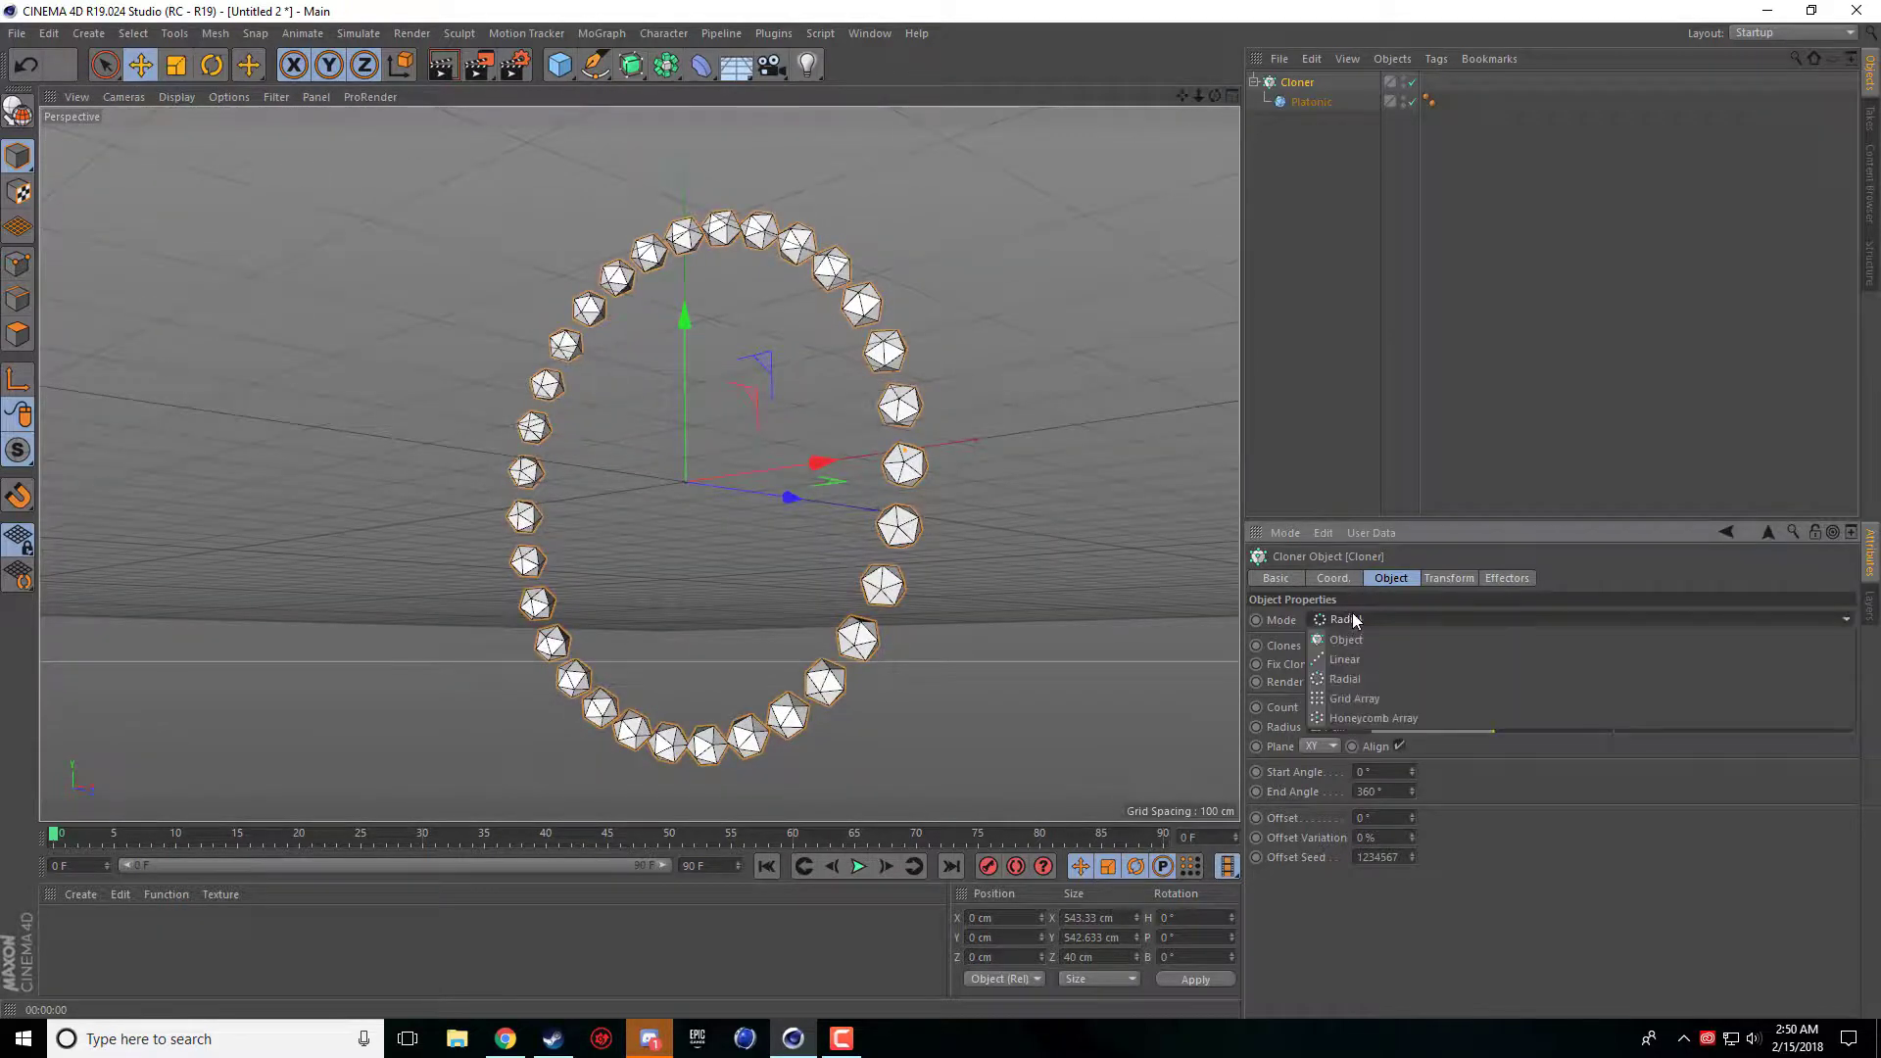
left_click(1362, 699)
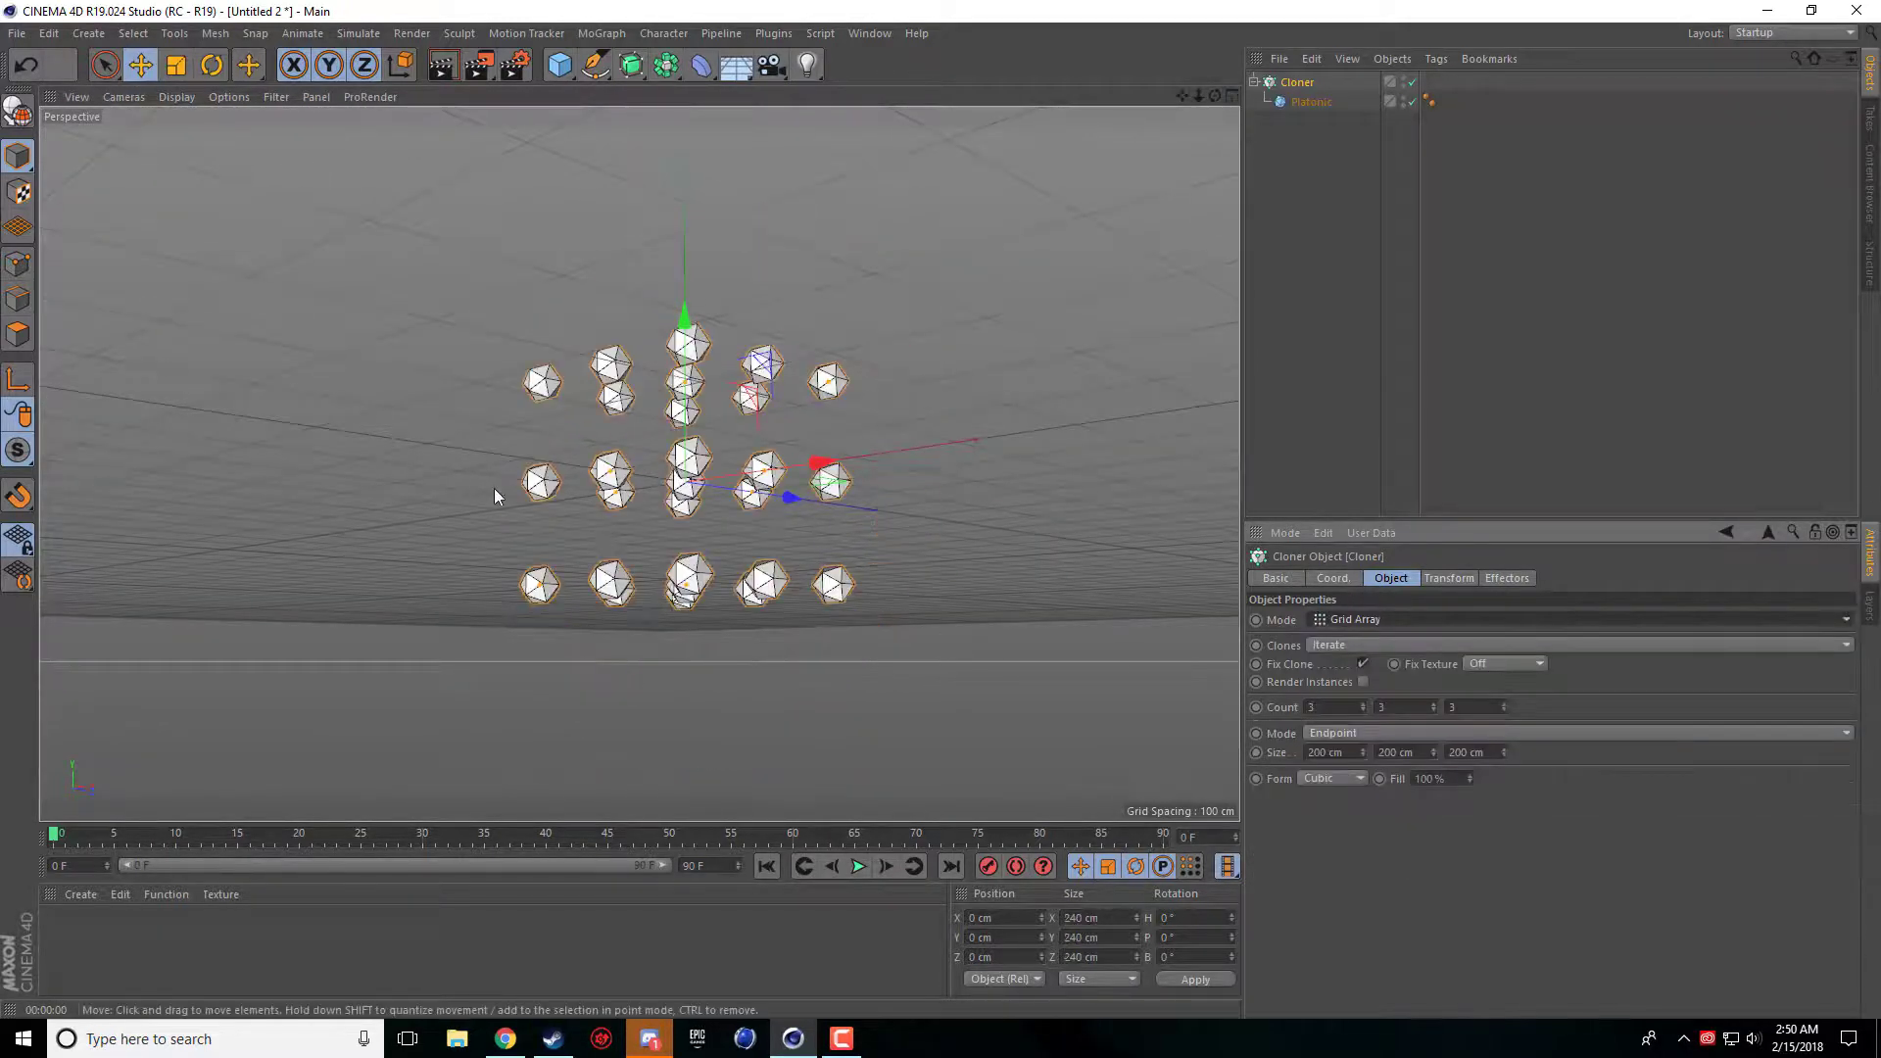
left_click_drag(1215, 96, 1218, 194)
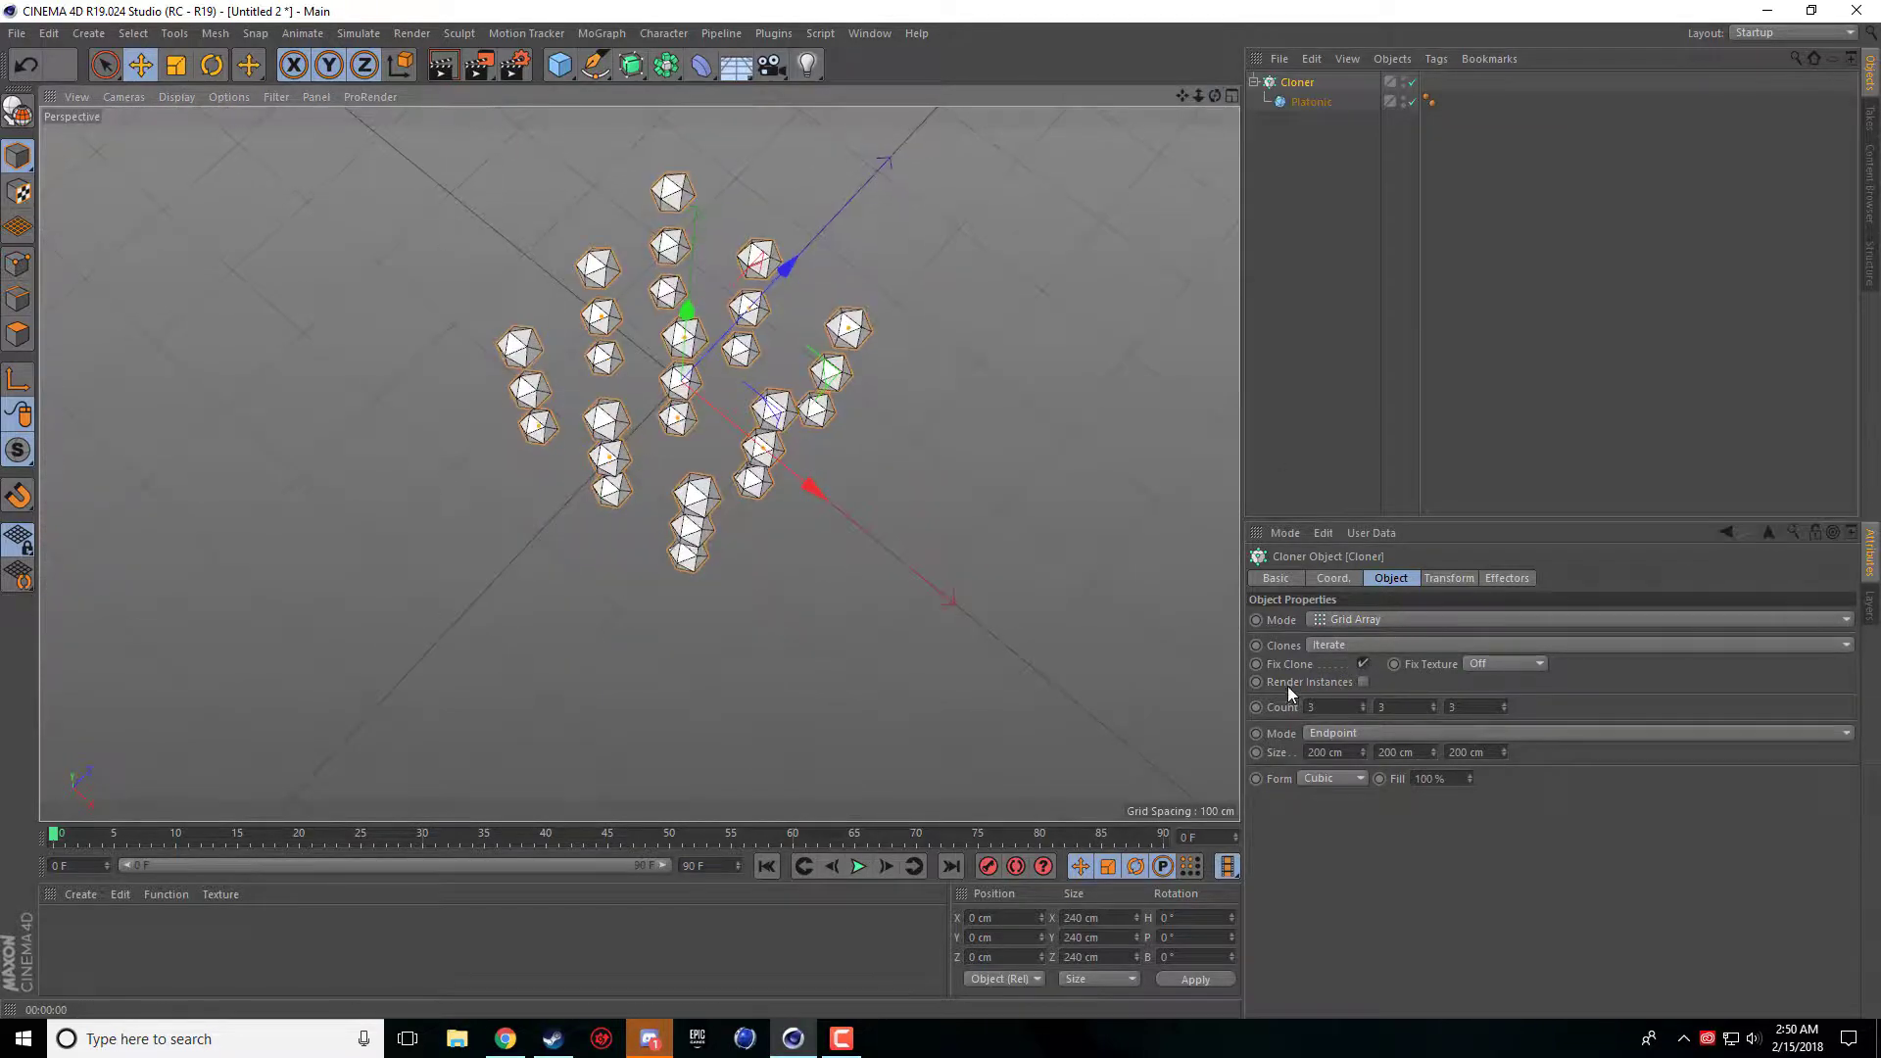
mouse_move(1362, 707)
left_mouse_down()
mouse_move(1362, 687)
mouse_move(1362, 710)
mouse_move(1433, 689)
mouse_move(1505, 698)
left_mouse_up()
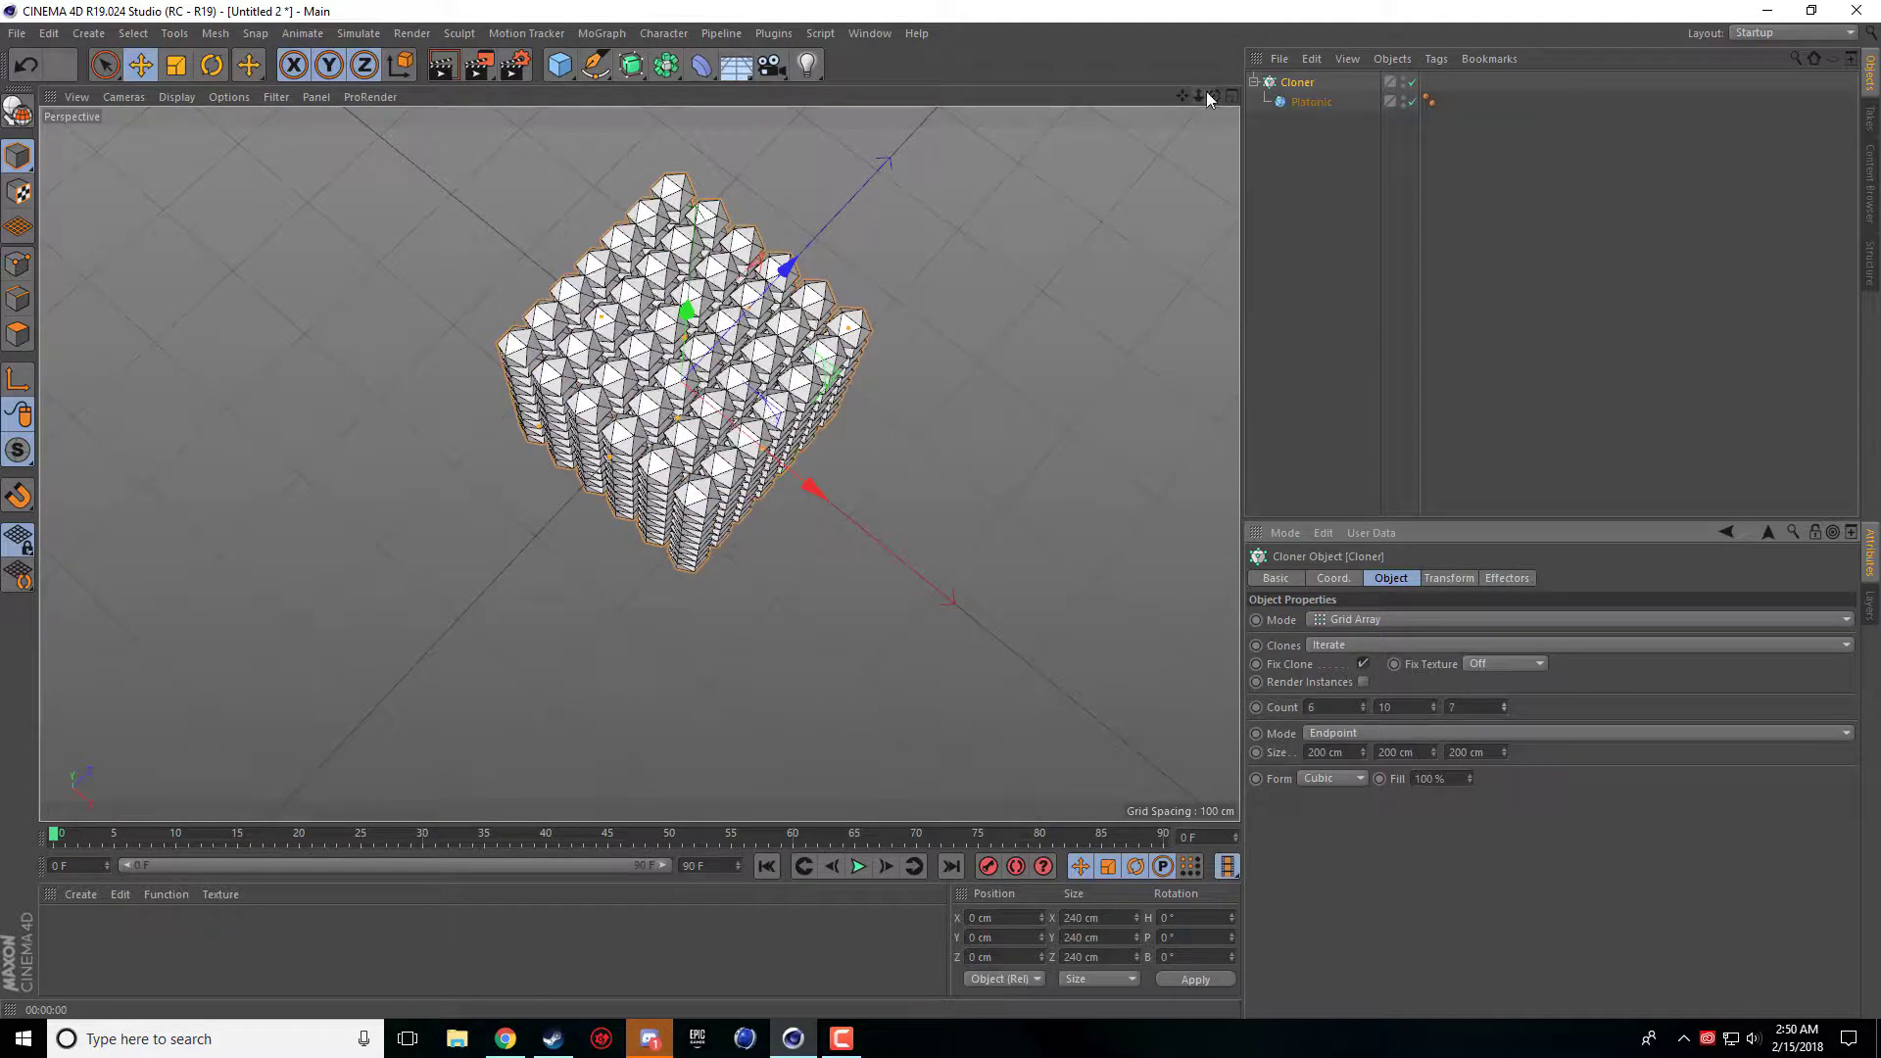
left_click_drag(1216, 95, 1195, 128)
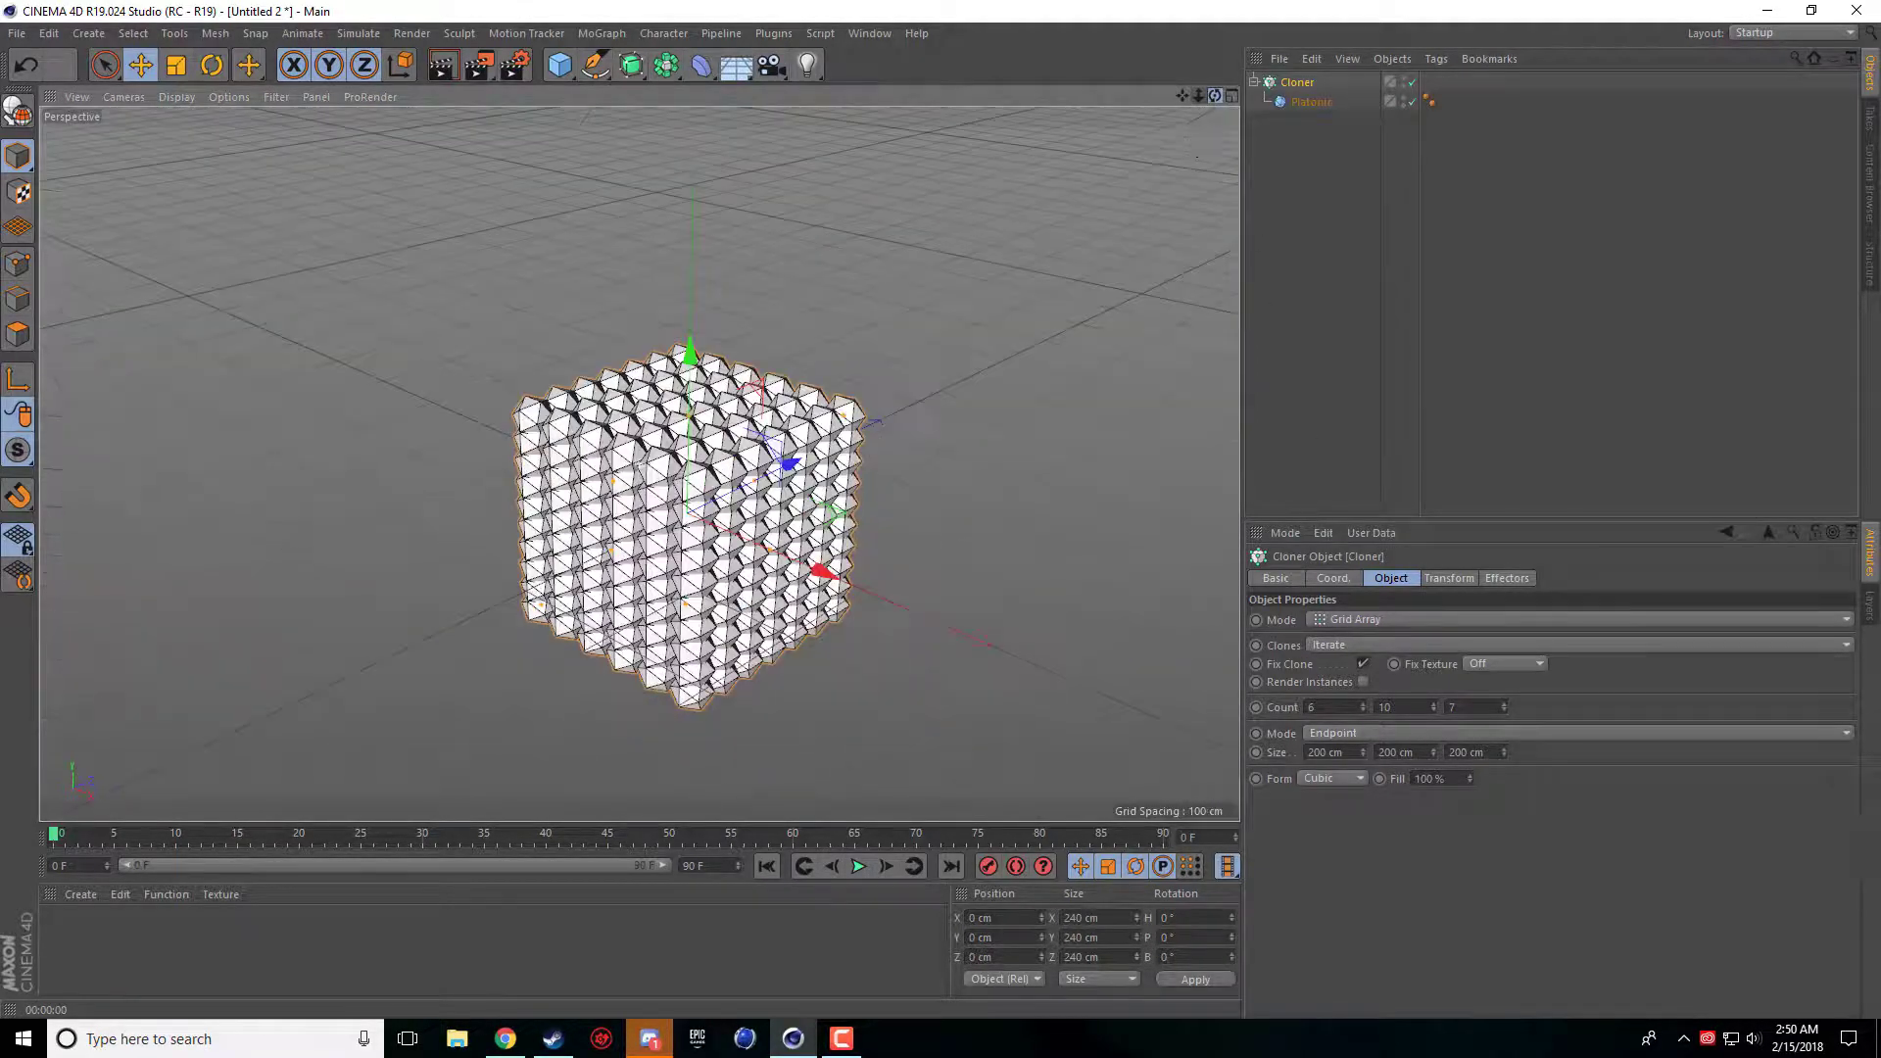
Step: Return the Cloner to Linear mode with an offset of 1 and an end point Z position of 1891 cm
left_click(1358, 619)
left_click(1318, 654)
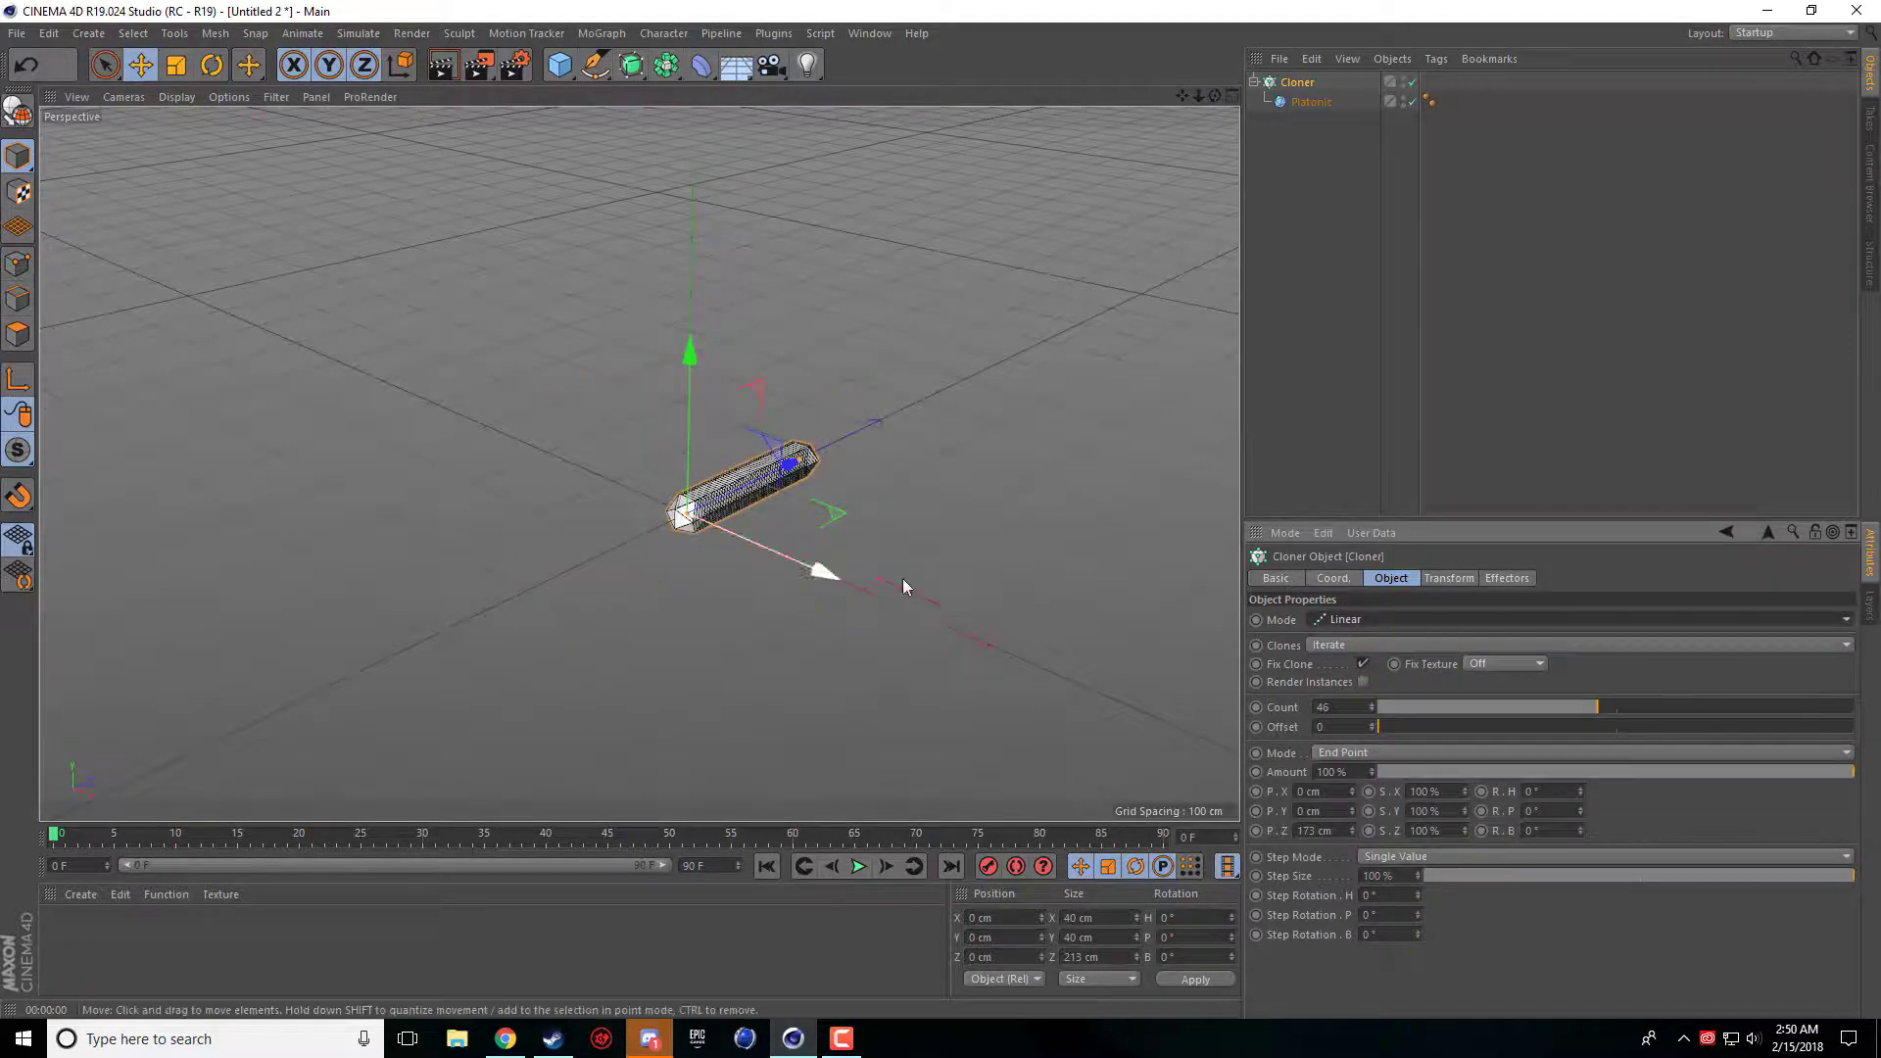
mouse_move(1372, 726)
left_mouse_down()
mouse_move(1411, 720)
mouse_move(1376, 730)
left_mouse_up()
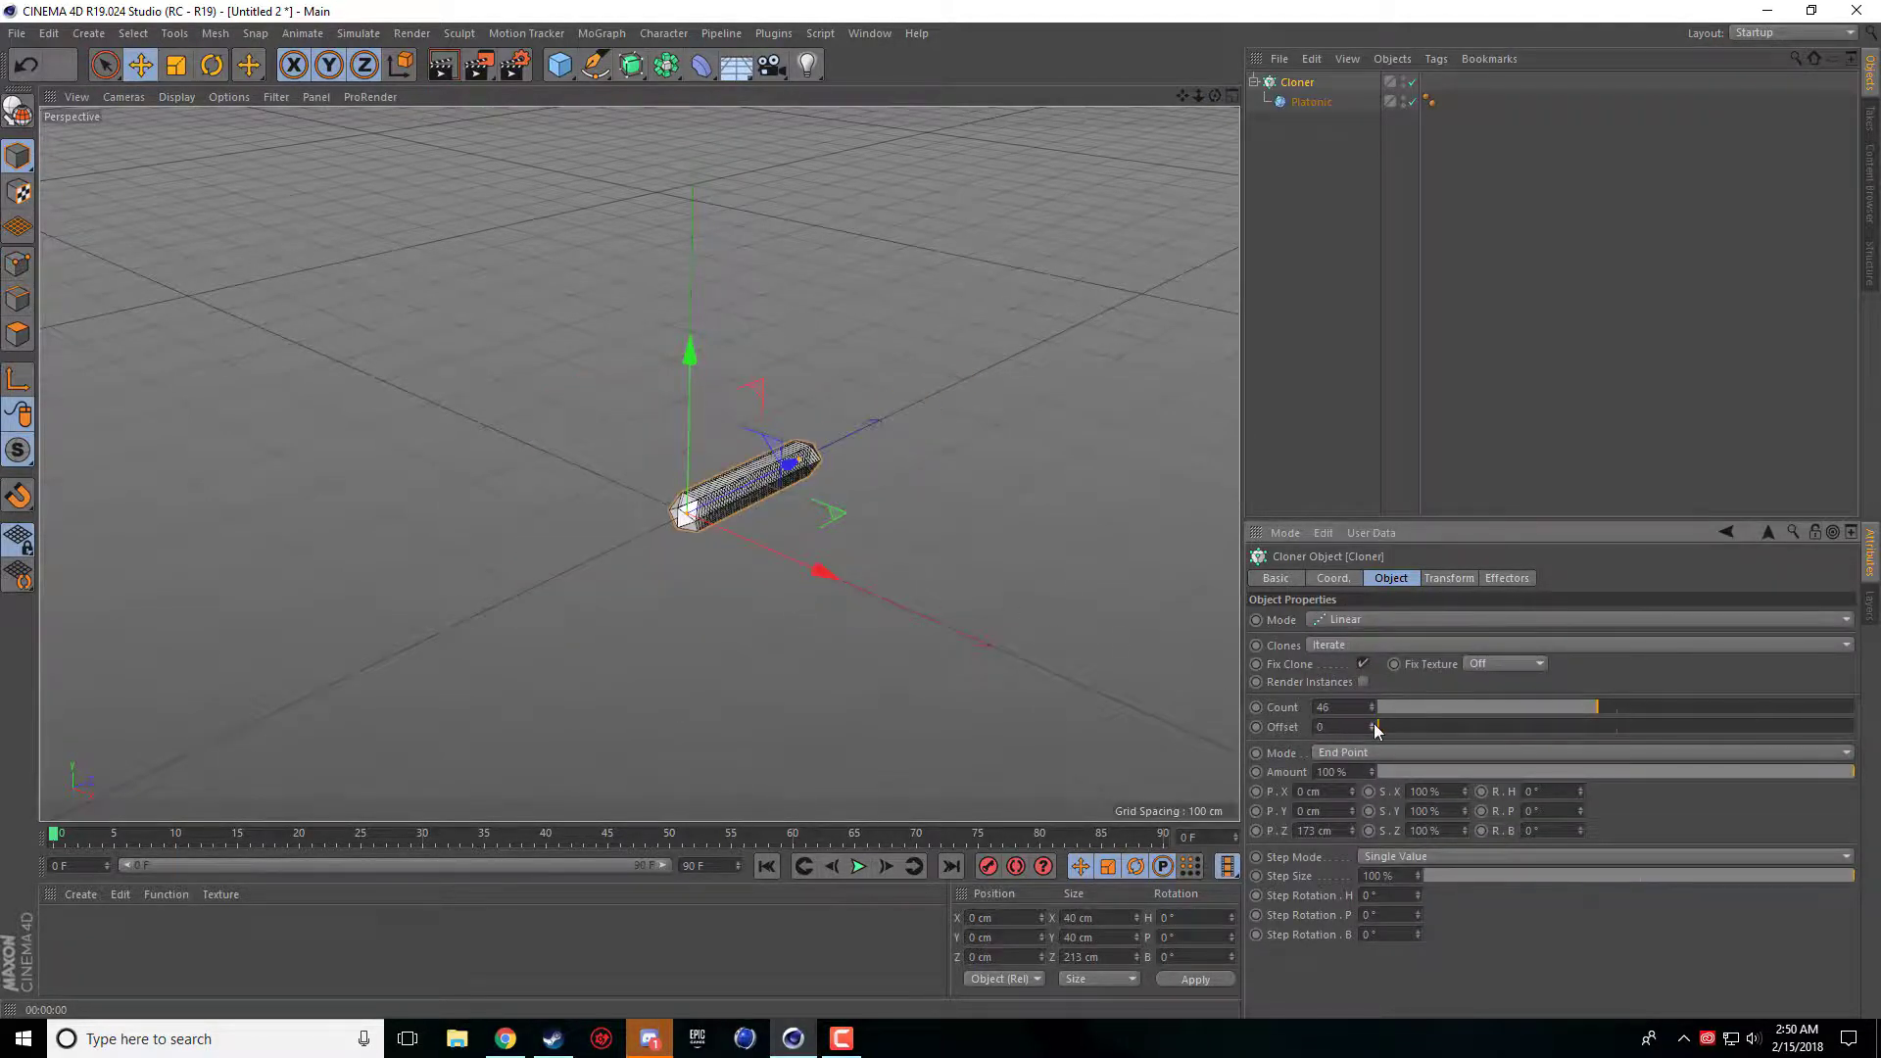
left_click_drag(1352, 830, 1617, 830)
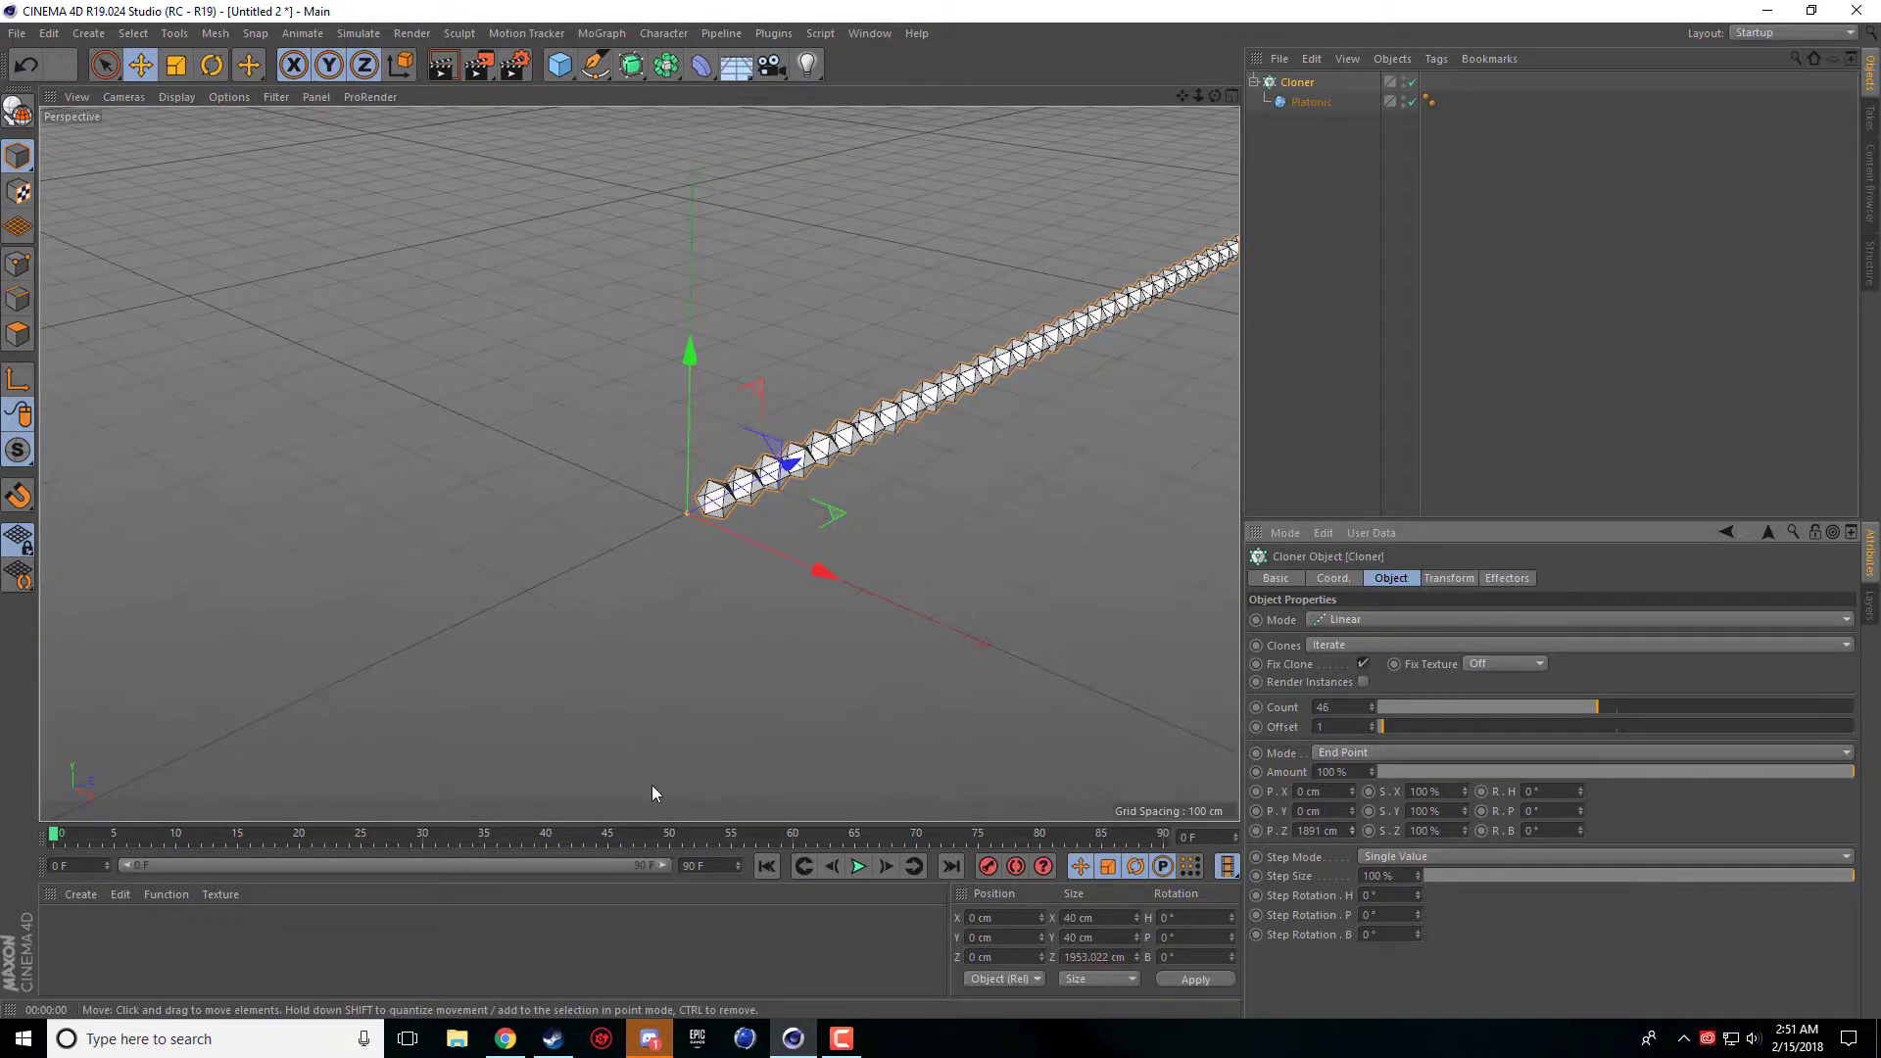
left_click(842, 1039)
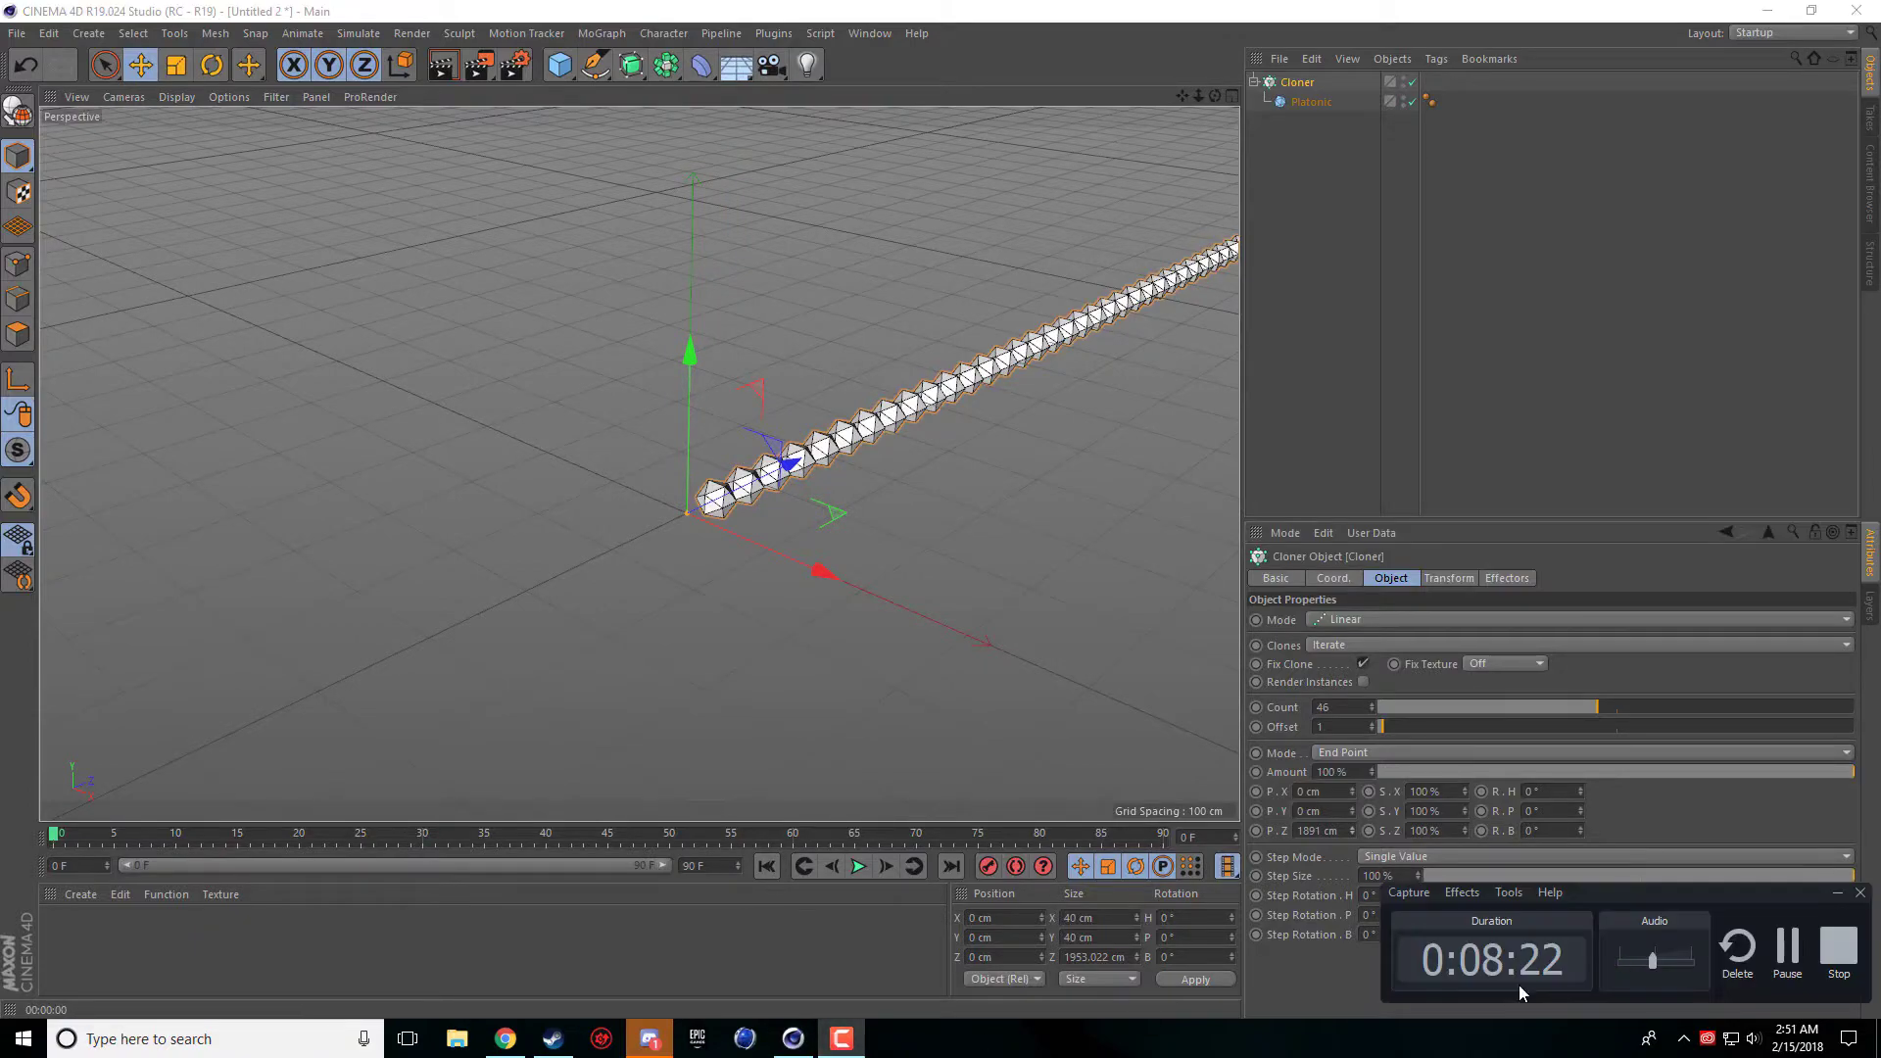